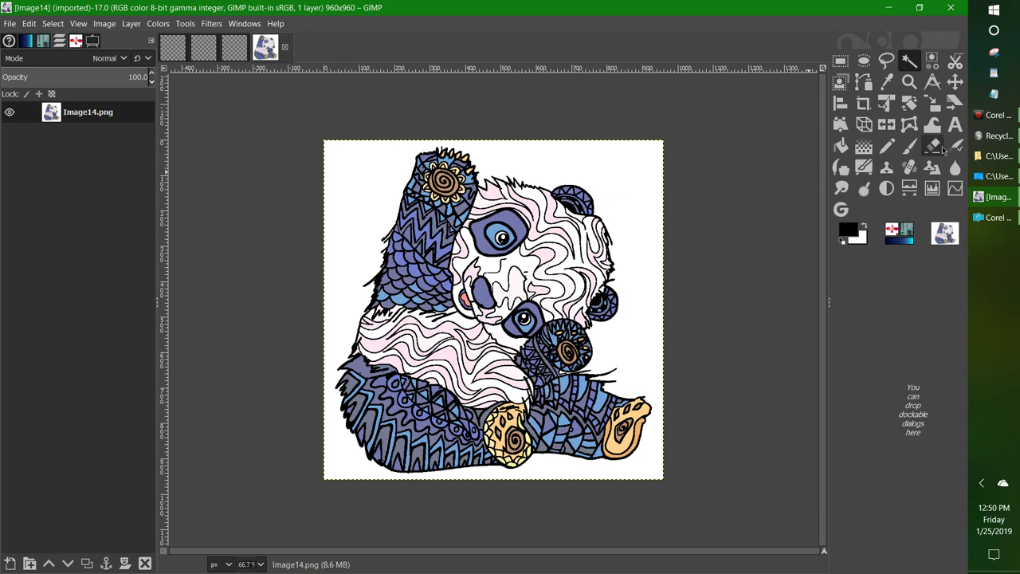
# Pass over the Paintbrush and Ink tools and settle on Bucket Fill (Shift+B)
pyautogui.click(909, 146)
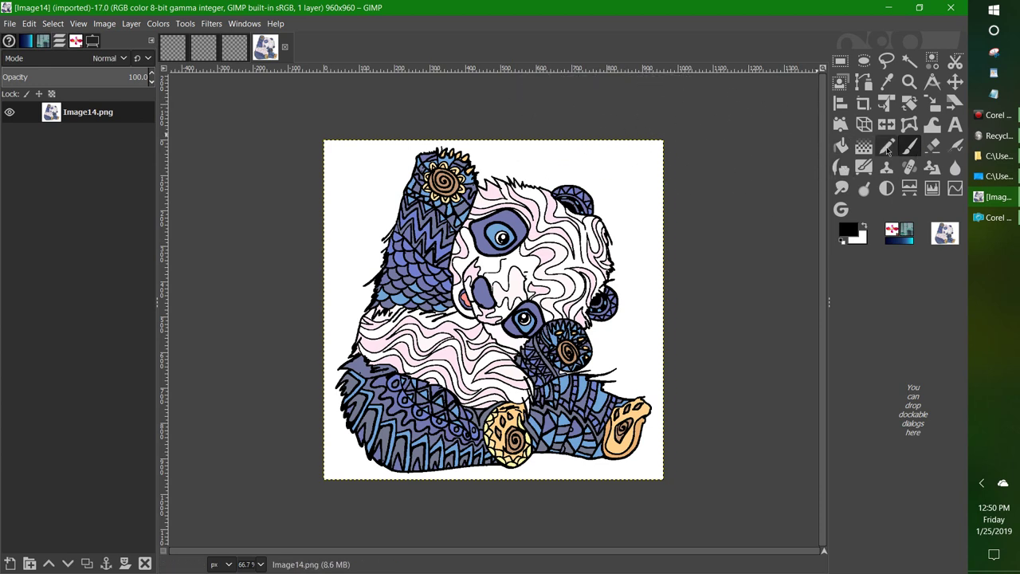
pyautogui.click(954, 146)
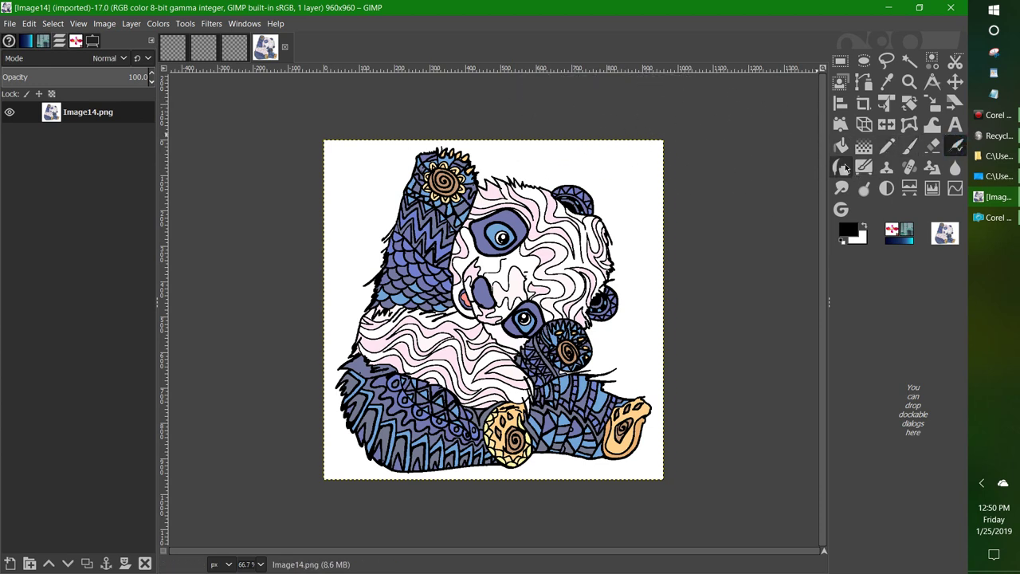
pyautogui.click(843, 148)
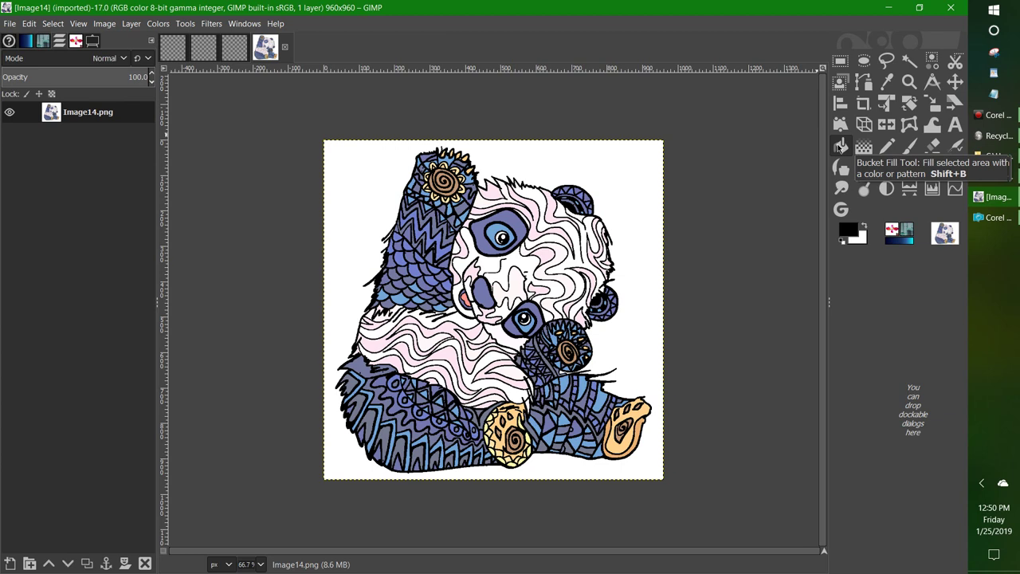
pyautogui.click(838, 147)
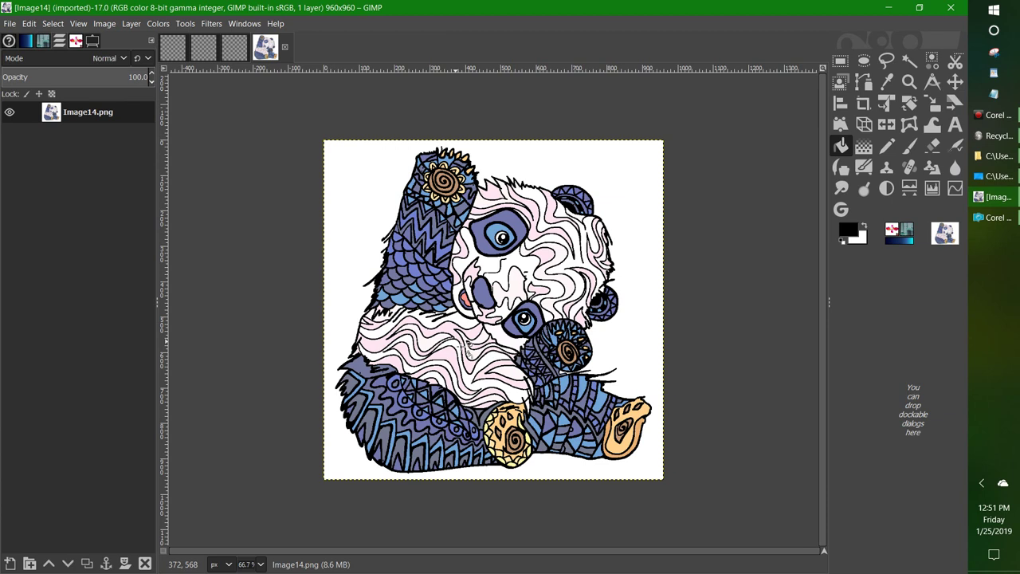
# Pick Fuzzy Select and set its mode to 'Add to the current selection'
pyautogui.click(908, 62)
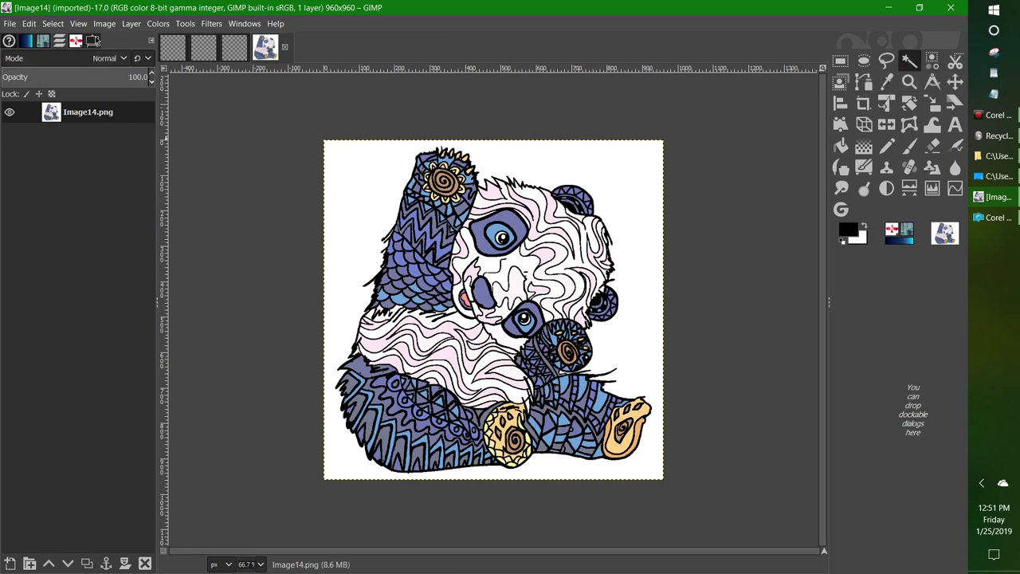
pyautogui.click(93, 41)
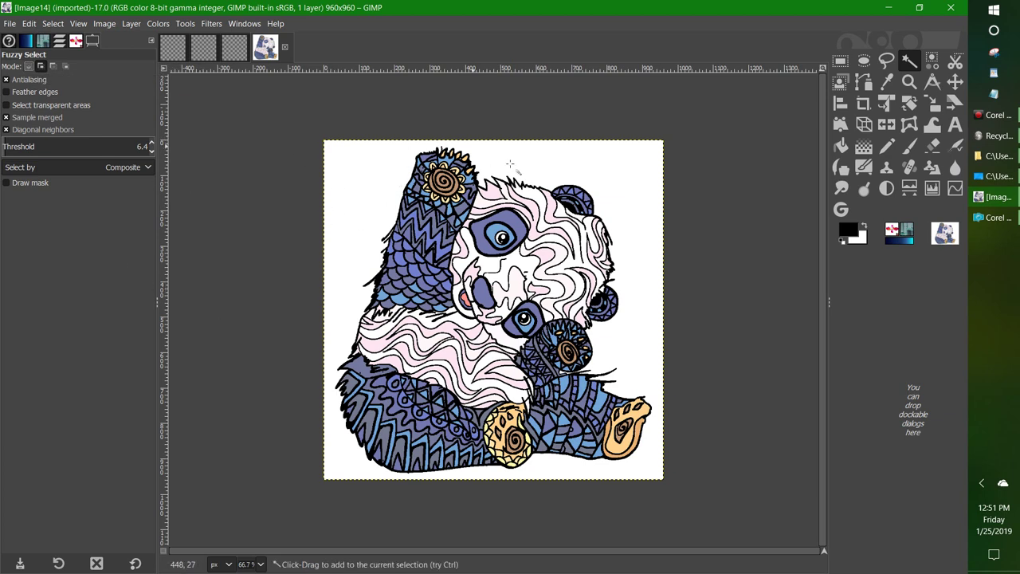
pyautogui.click(43, 70)
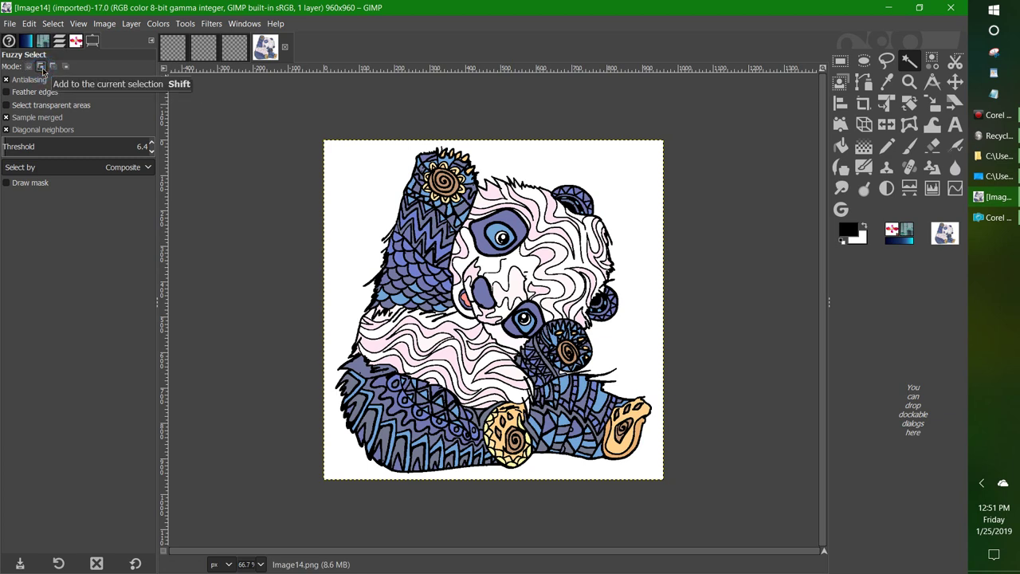
pyautogui.click(42, 70)
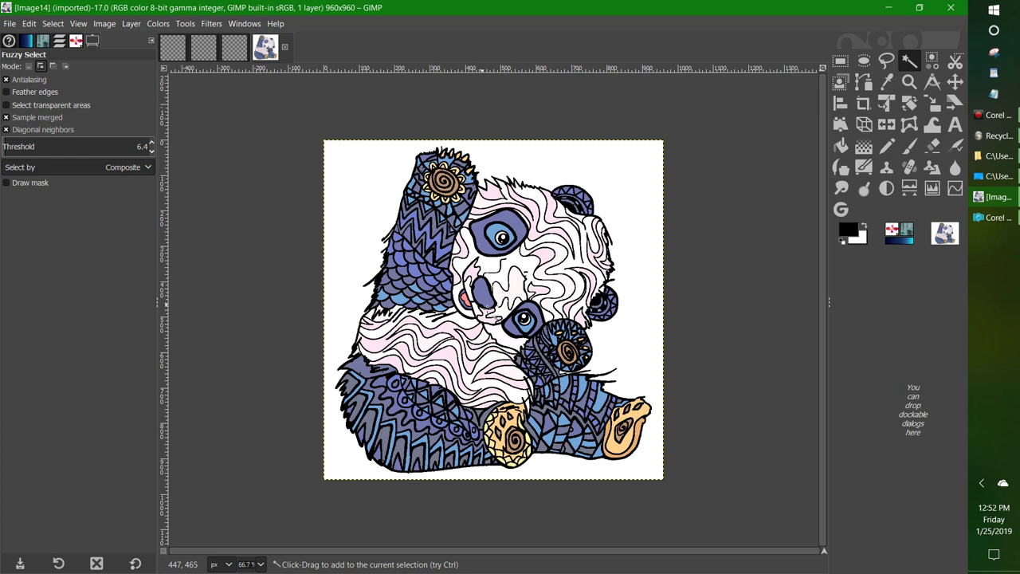
# At 300% zoom, fuzzy-select the panda's connected black outlines
pyautogui.keyDown('ctrl'); pyautogui.scroll(1, 498, 339); pyautogui.keyUp('ctrl')
pyautogui.keyDown('ctrl'); pyautogui.scroll(3, 499, 339); pyautogui.keyUp('ctrl')
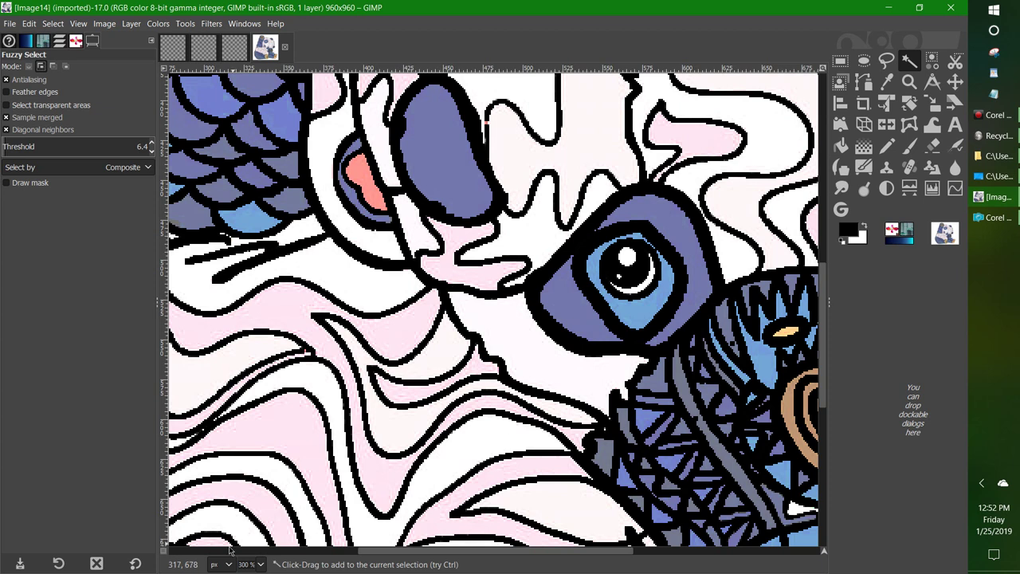
pyautogui.click(261, 565)
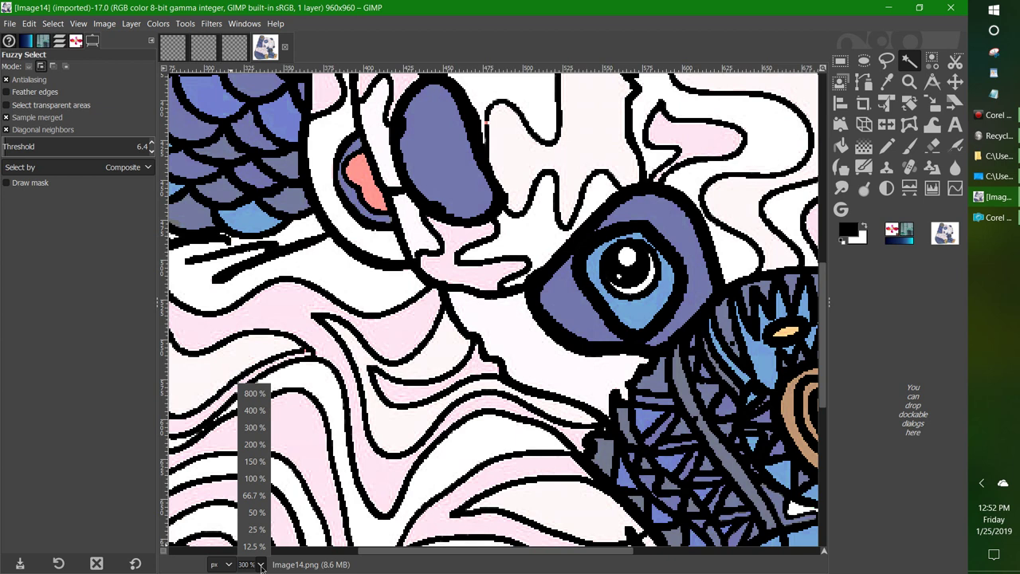
pyautogui.click(254, 427)
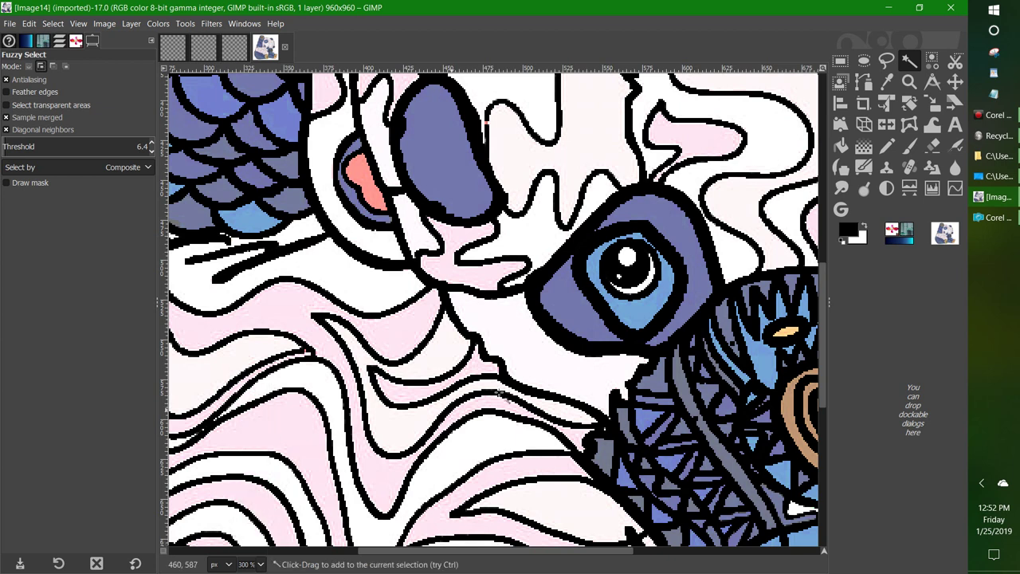
pyautogui.click(448, 295)
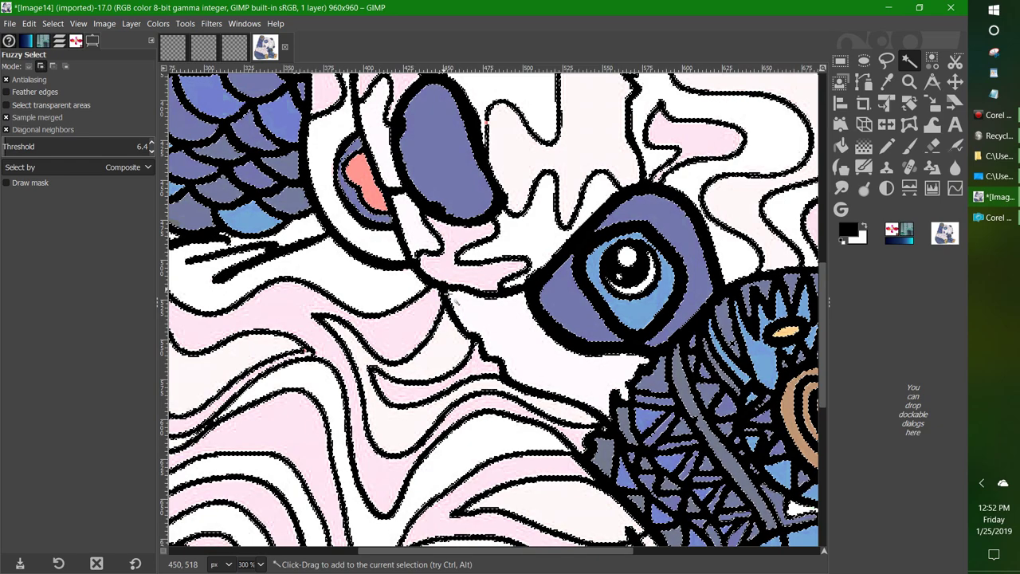
pyautogui.scroll(-1, 447, 297)
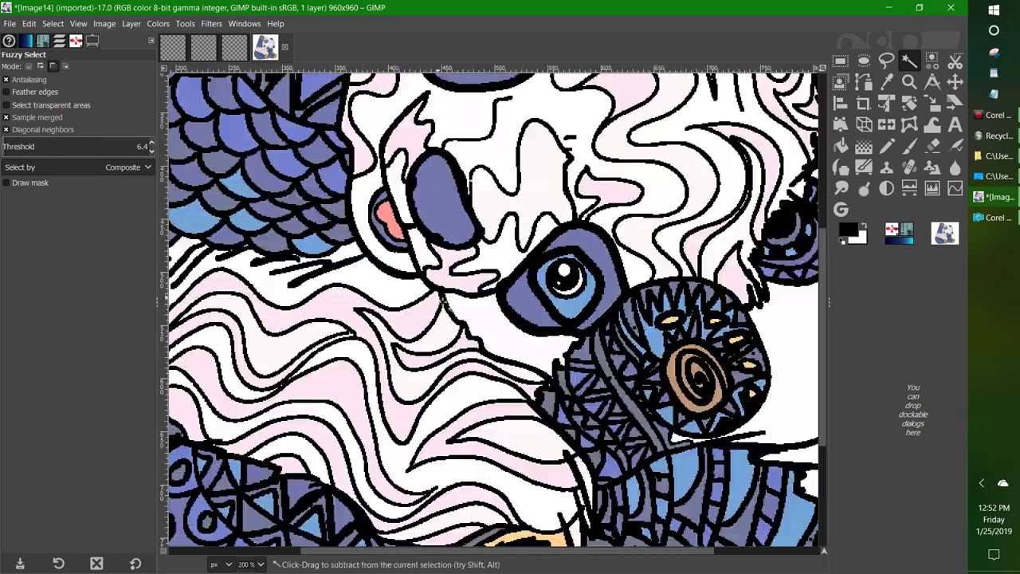
pyautogui.scroll(-1, 443, 297)
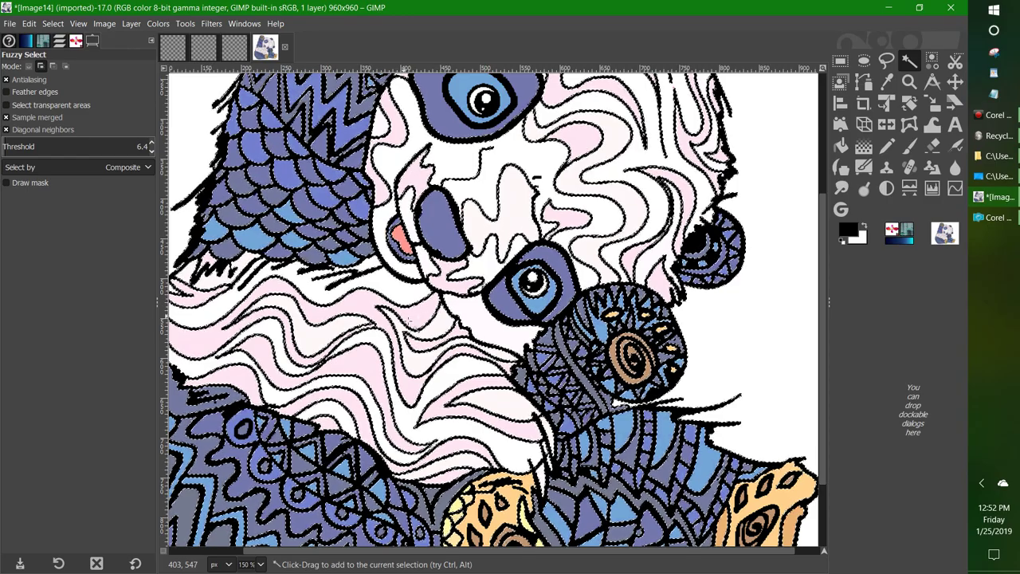
pyautogui.scroll(-3, 409, 321)
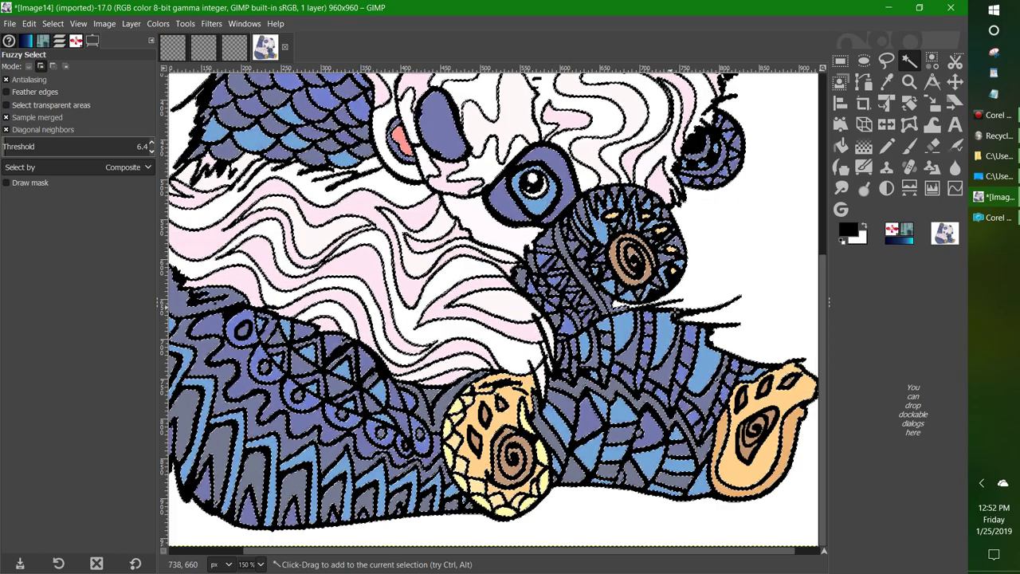
pyautogui.scroll(7, 494, 307)
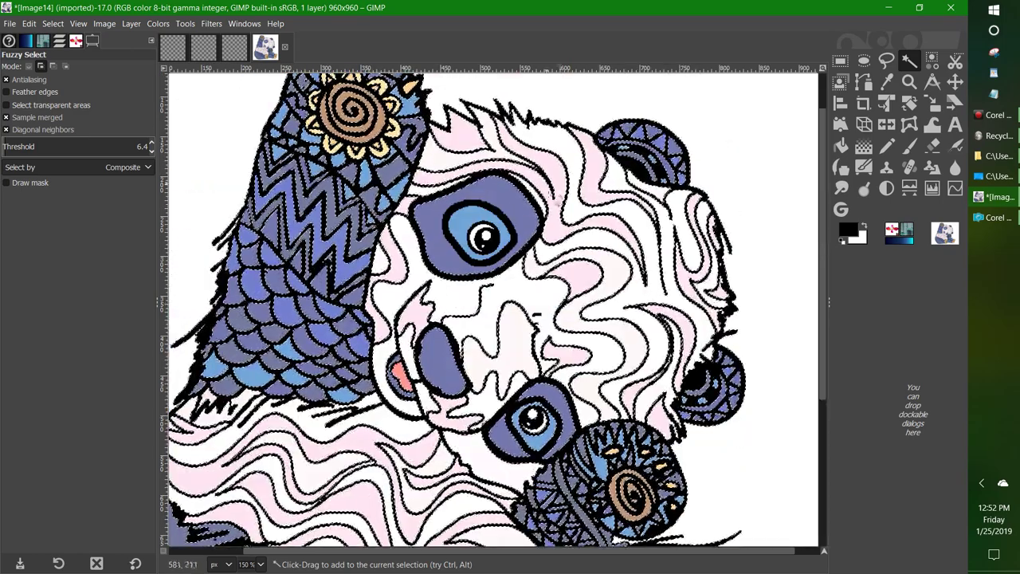
pyautogui.scroll(3, 488, 153)
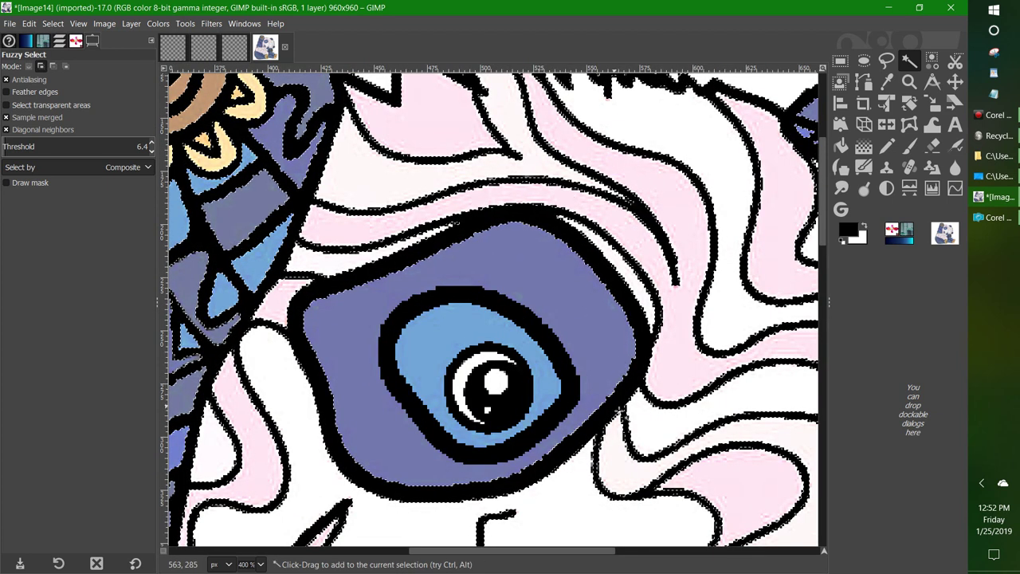
pyautogui.scroll(-5, 624, 414)
pyautogui.scroll(-5, 557, 358)
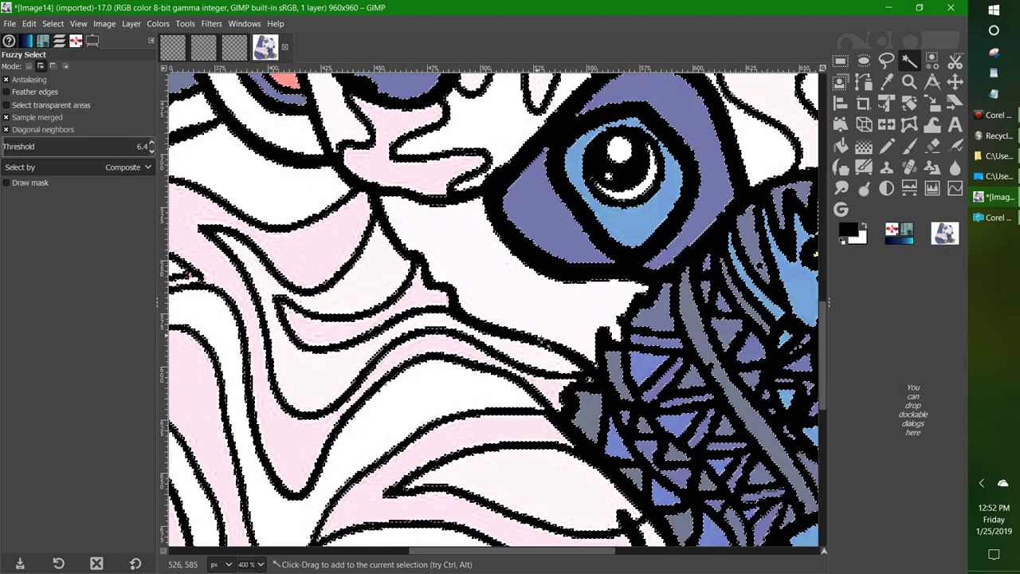
pyautogui.scroll(4, 540, 340)
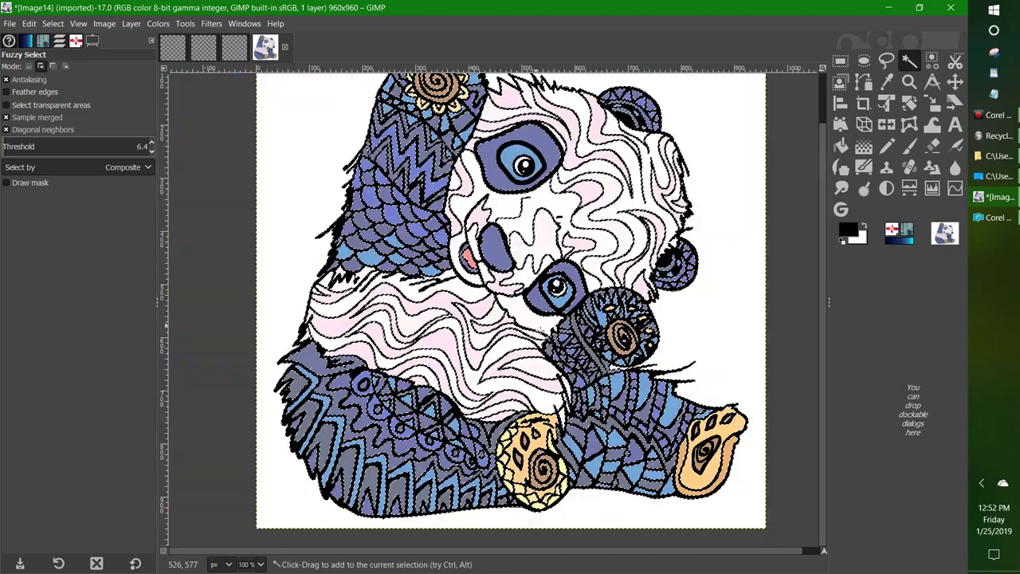
pyautogui.scroll(1, 536, 344)
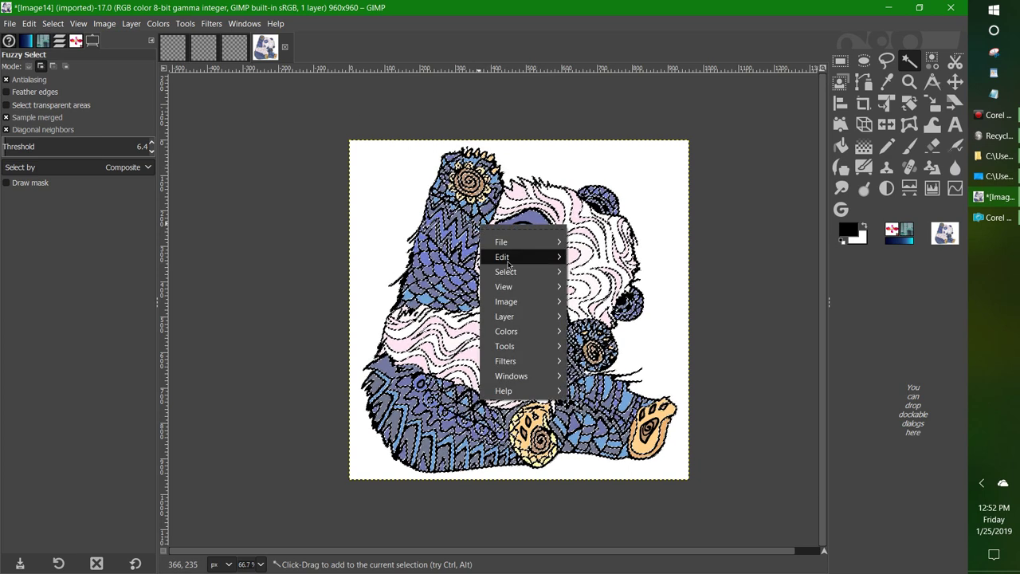
# Cut the selected line work, then undo the cut to restore it
pyautogui.moveTo(508, 261)
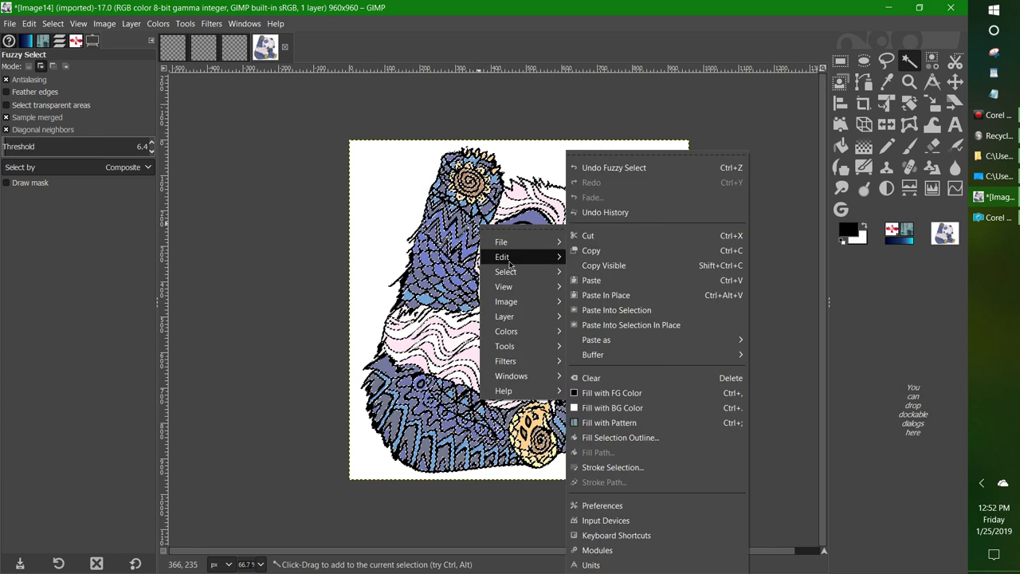
pyautogui.click(608, 236)
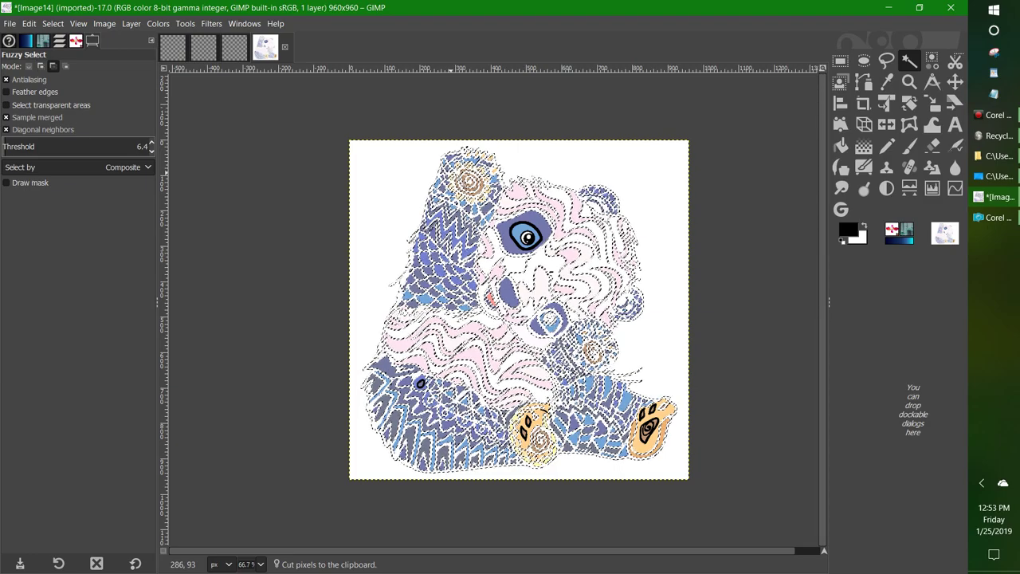
pyautogui.hotkey('ctrl', 'z')
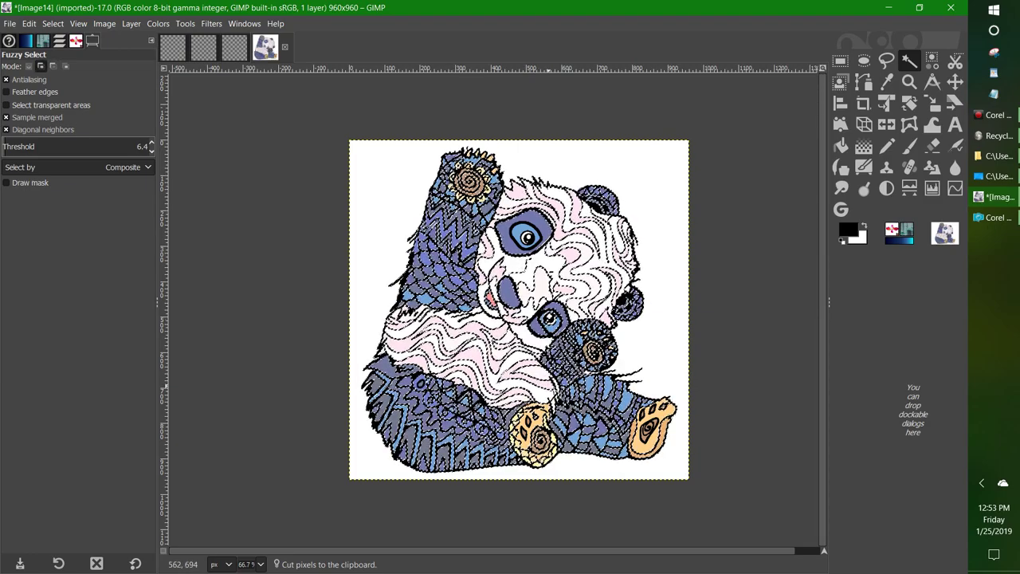
pyautogui.scroll(4, 548, 386)
pyautogui.scroll(-3, 530, 400)
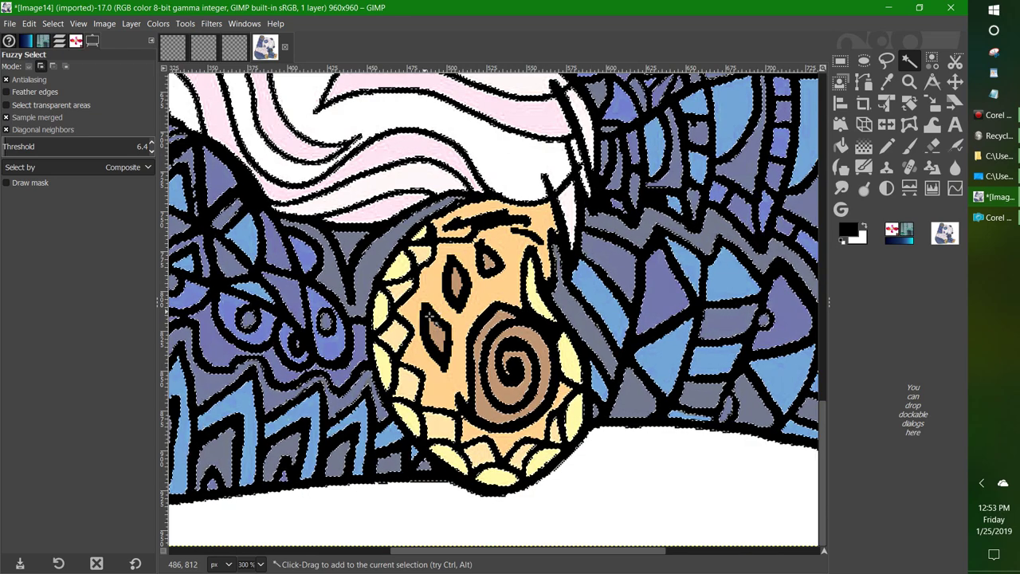
# Add the brown paw diamond, right-paw spiral and all toe pads to the selection
pyautogui.click(430, 318)
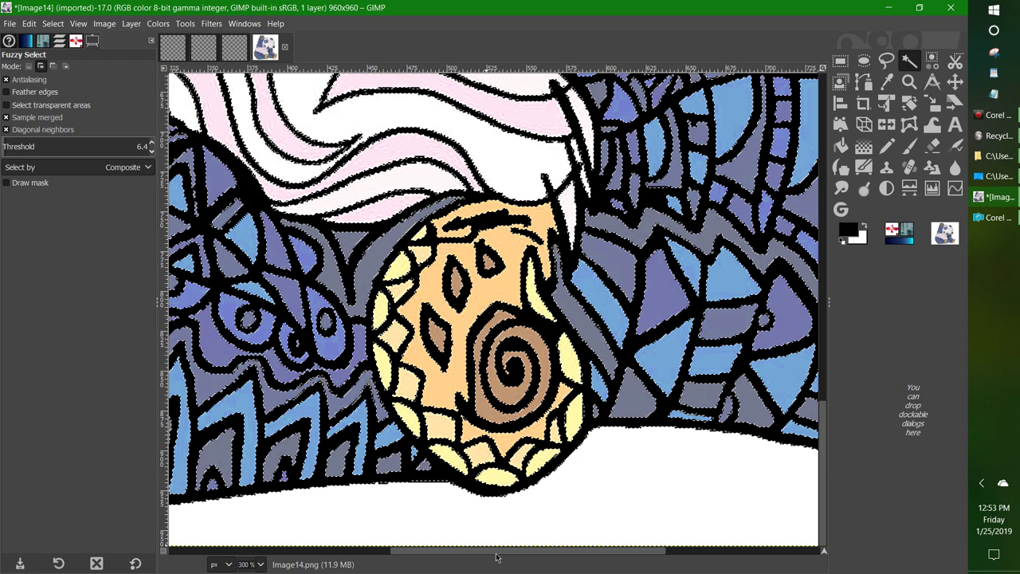
pyautogui.hscroll(1, 498, 554)
pyautogui.moveTo(496, 550); pyautogui.dragTo(644, 550)
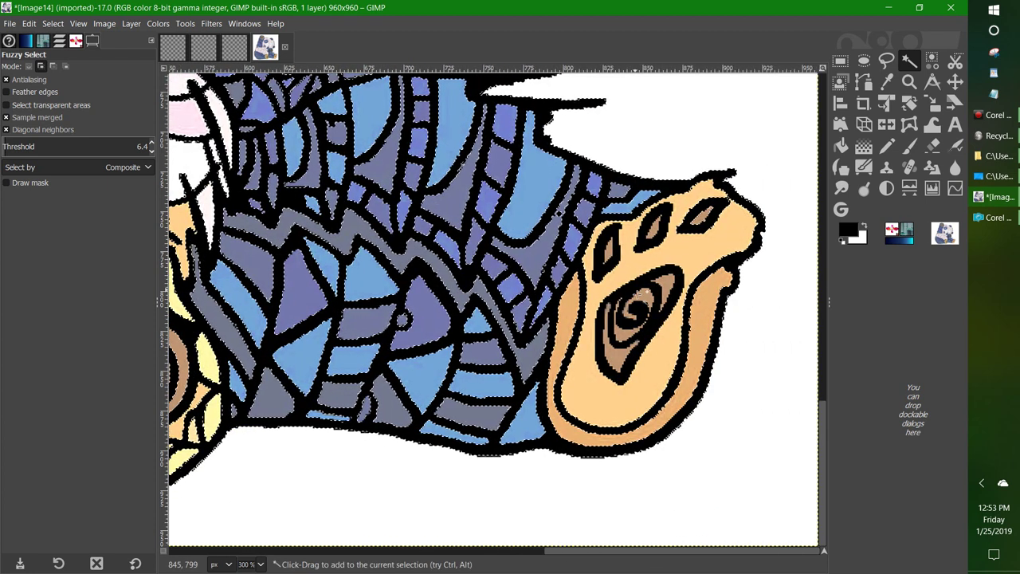
pyautogui.click(638, 296)
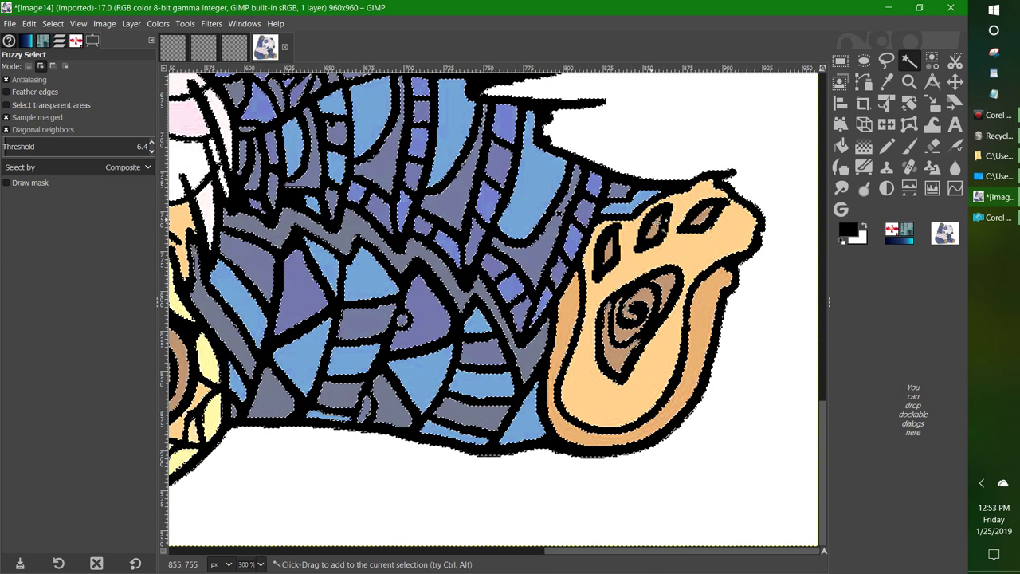
pyautogui.click(664, 228)
pyautogui.click(718, 213)
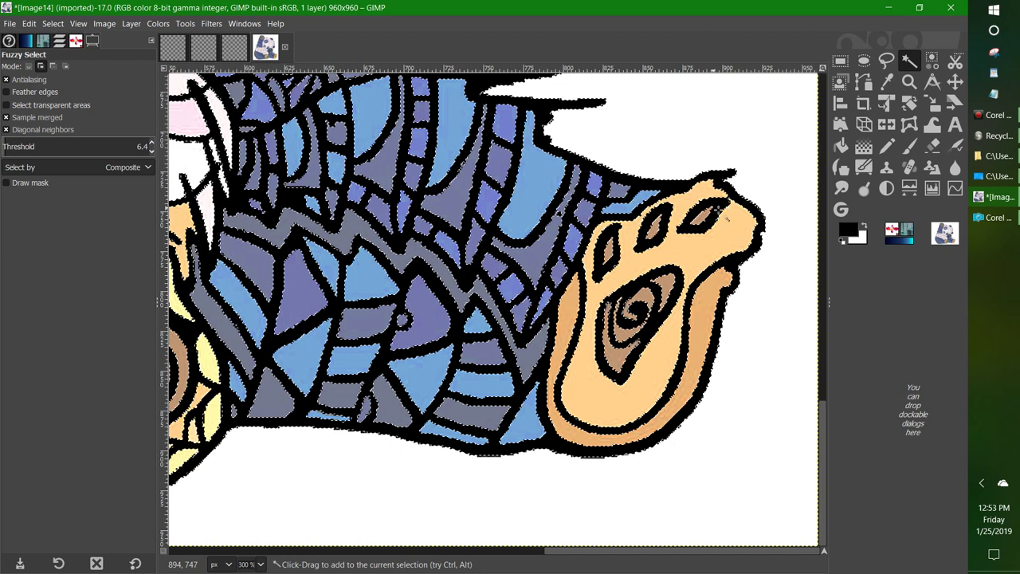
# Add the eye's black outline and the outline piece near the pupil to the selection
pyautogui.scroll(6, 327, 188)
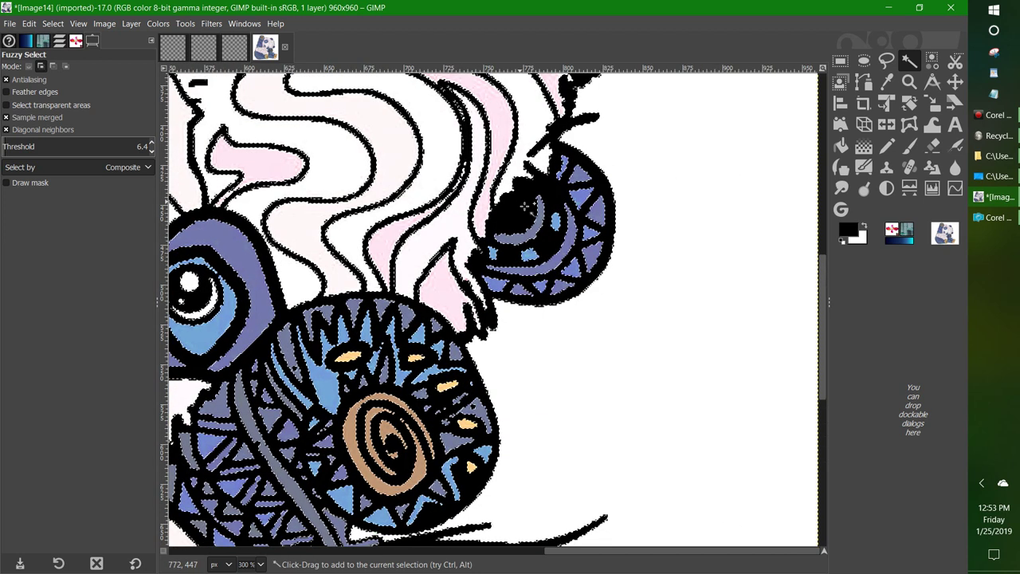
pyautogui.moveTo(586, 550); pyautogui.dragTo(369, 551)
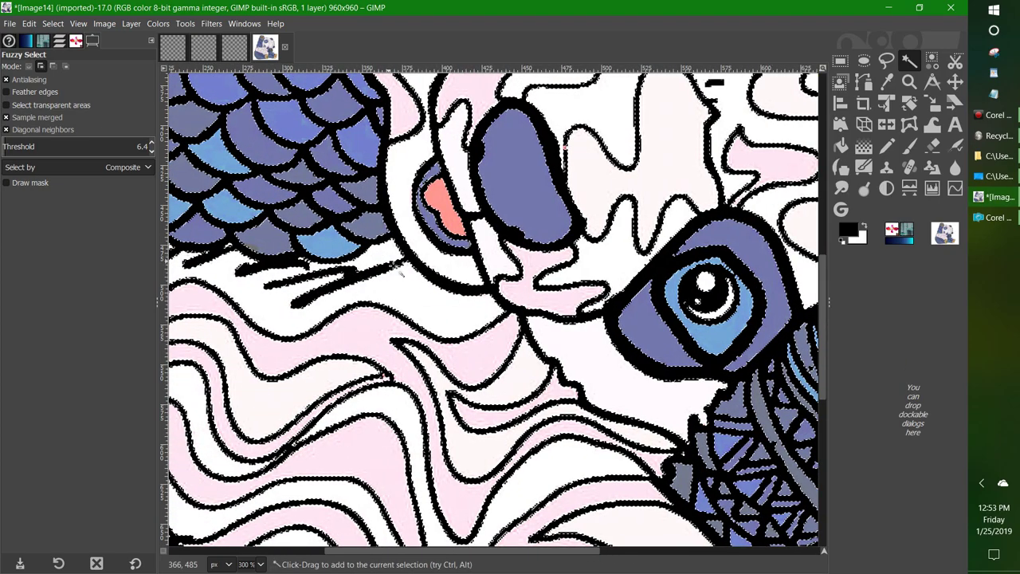
pyautogui.scroll(10, 520, 351)
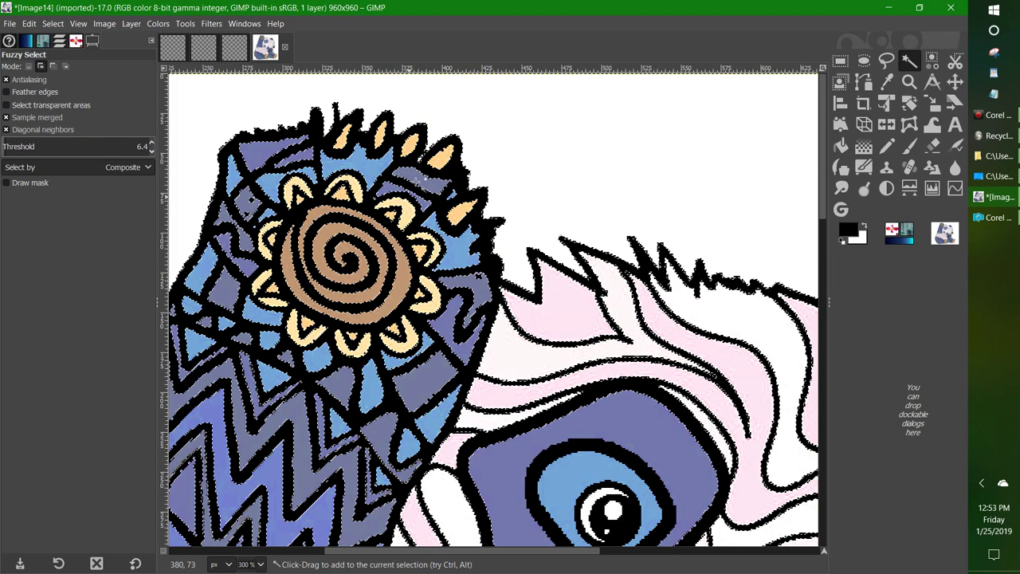
pyautogui.click(557, 467)
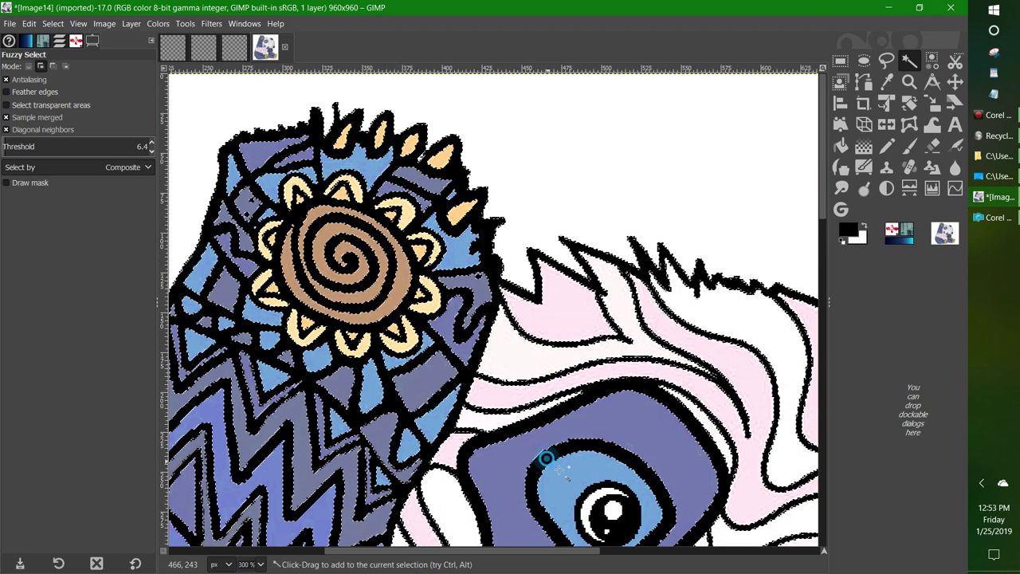
pyautogui.click(628, 525)
pyautogui.scroll(-2, 696, 428)
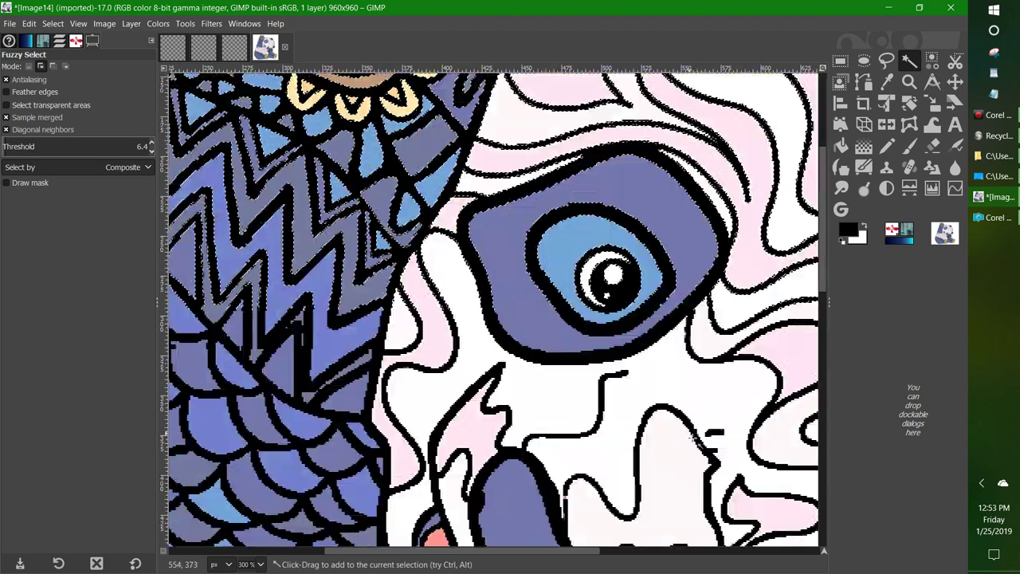
pyautogui.scroll(-2, 694, 428)
pyautogui.scroll(2, 685, 428)
pyautogui.scroll(-2, 685, 428)
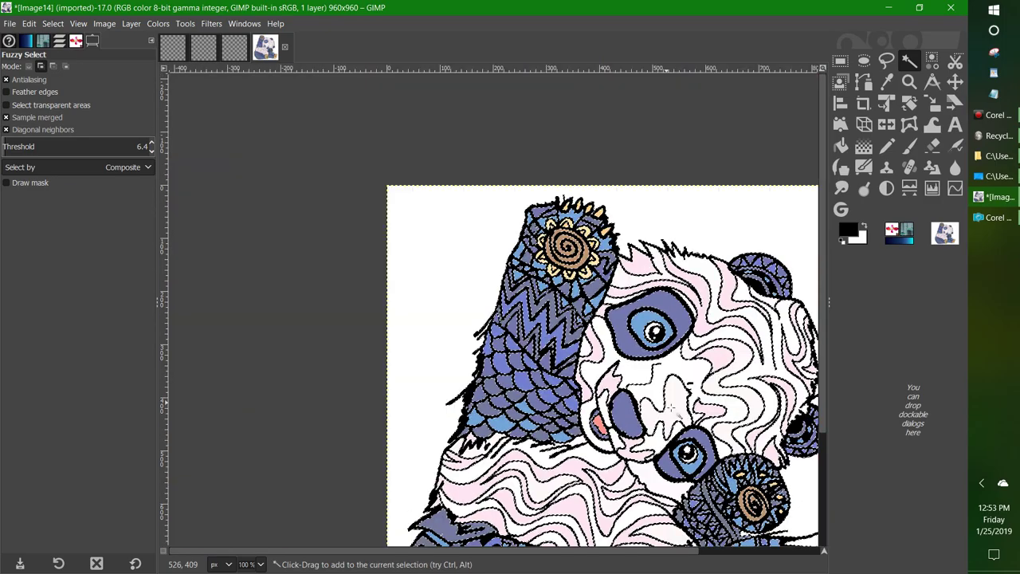
pyautogui.scroll(-3, 686, 428)
pyautogui.scroll(2, 448, 550)
pyautogui.scroll(-2, 449, 550)
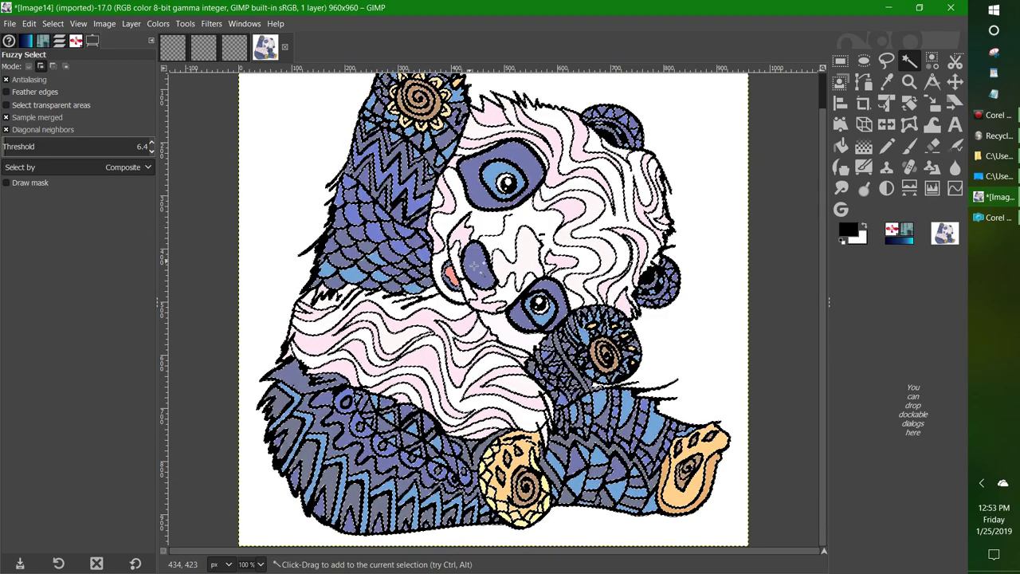
# Cut the selected black outlines with Ctrl+X, undo once, cut again, and view the whole image
pyautogui.press('ctrl')
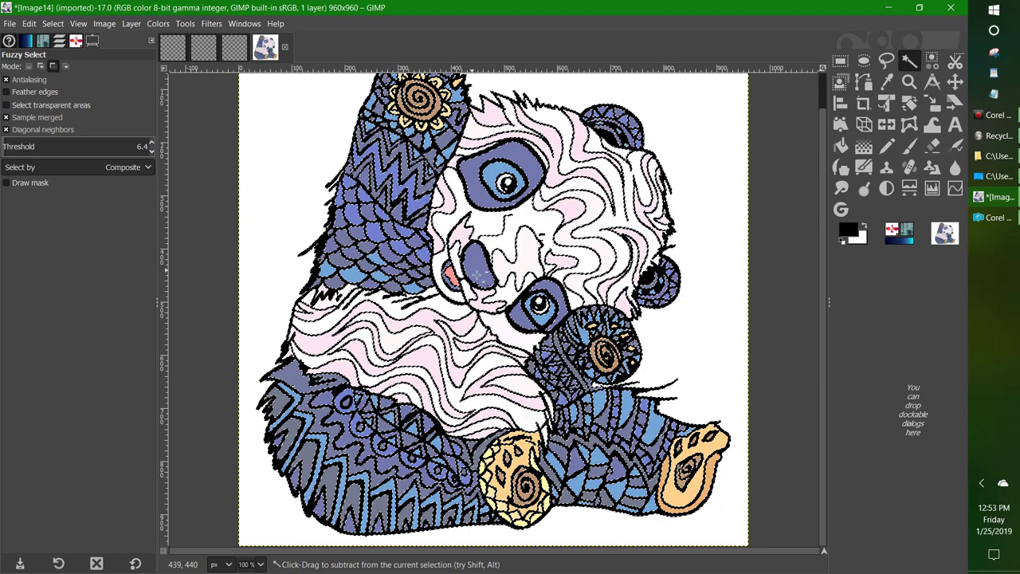
pyautogui.hotkey('ctrl', 'x')
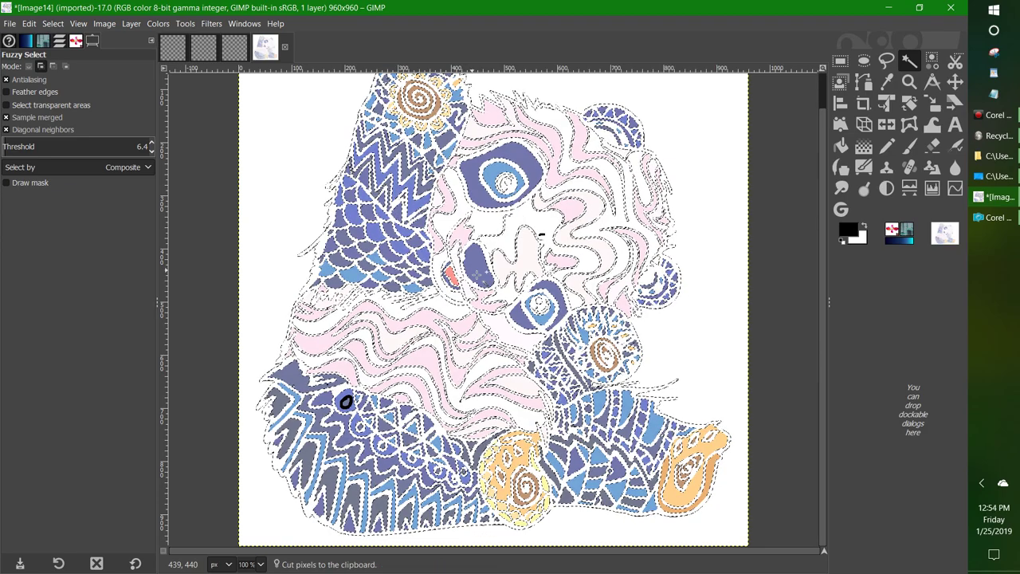
pyautogui.hotkey('ctrl', 'z')
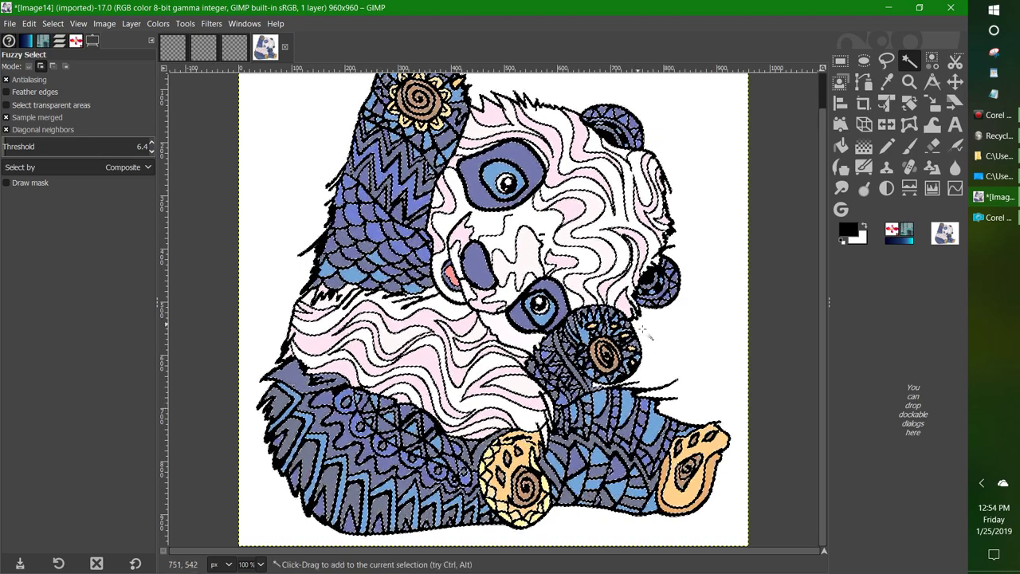
pyautogui.press('ctrl')
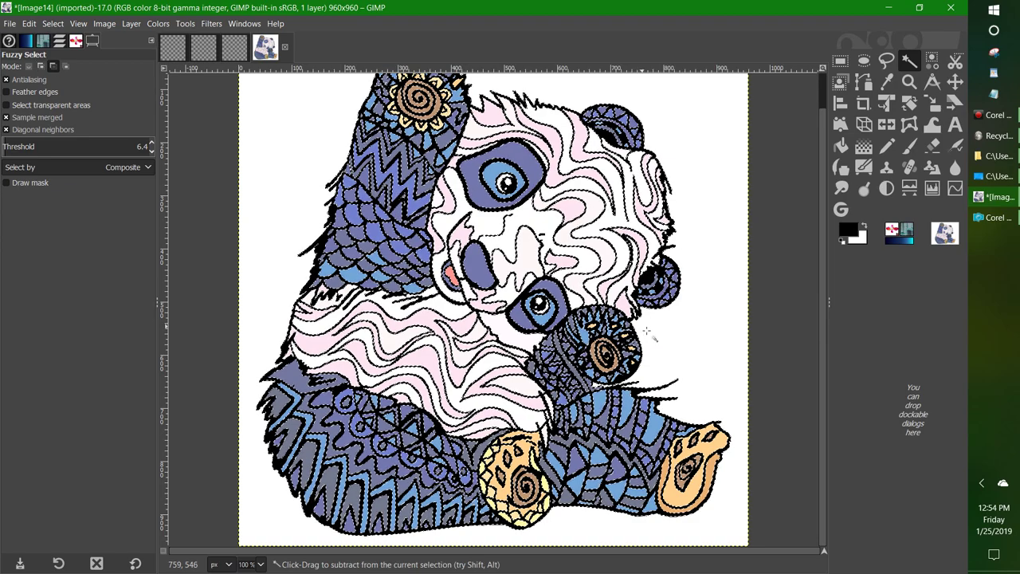
pyautogui.hotkey('ctrl', 'x')
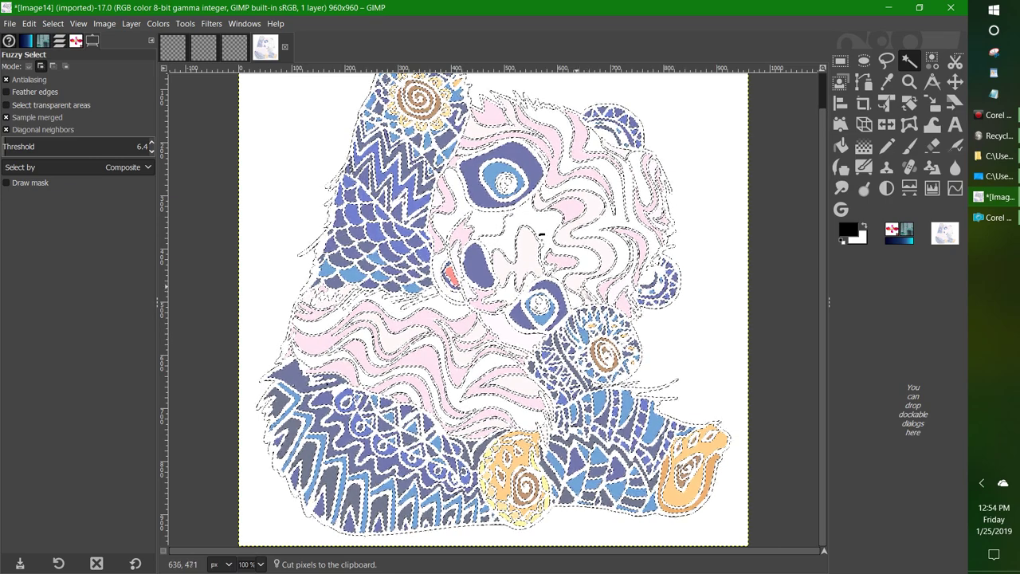
pyautogui.hotkey('shift', '2')
pyautogui.keyDown('ctrl'); pyautogui.scroll(1, 661, 301); pyautogui.keyUp('ctrl')
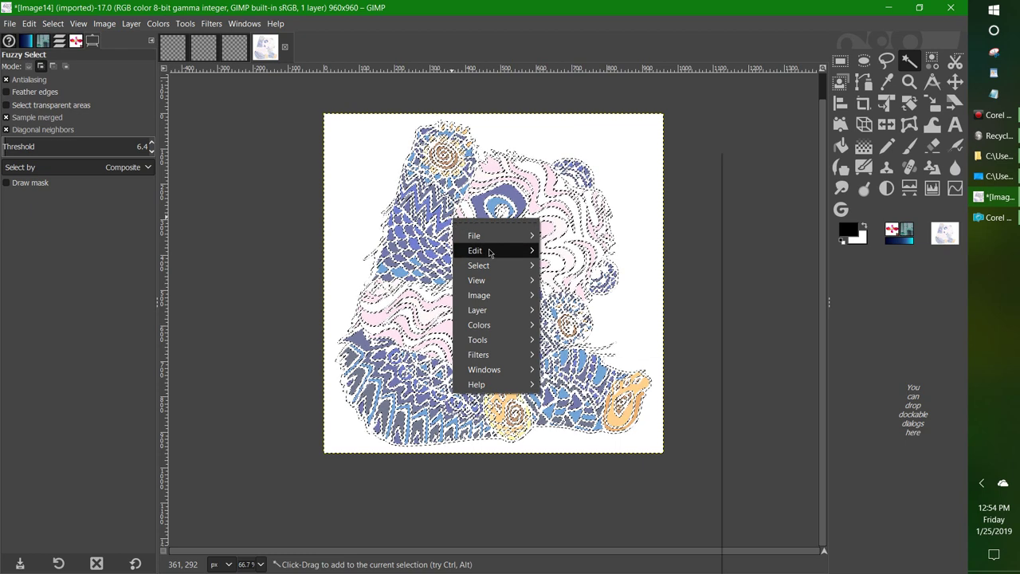
# Paste the cut outlines as a new Pasted Layer and bring up the layers list
pyautogui.moveTo(491, 253)
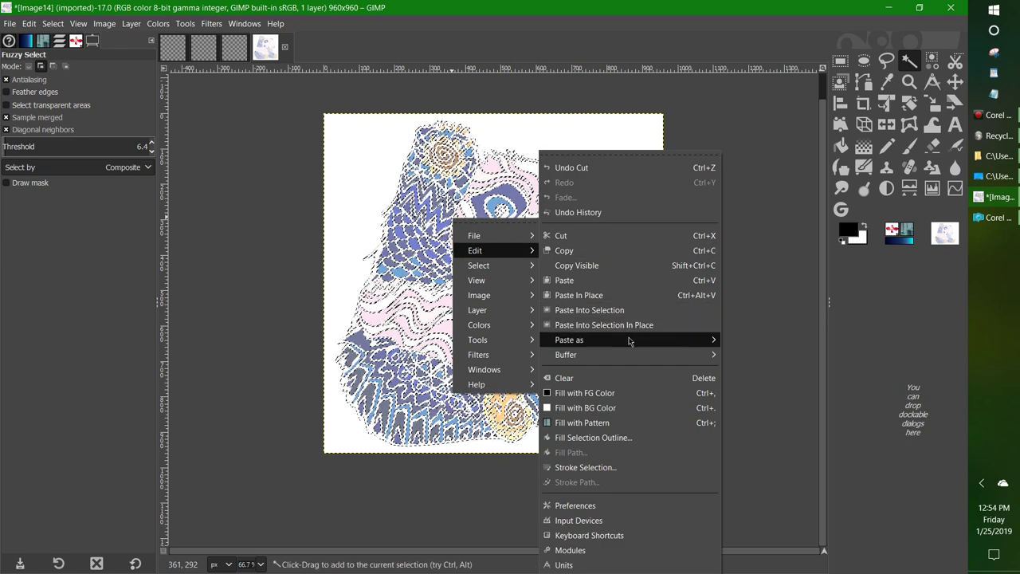
pyautogui.moveTo(630, 341)
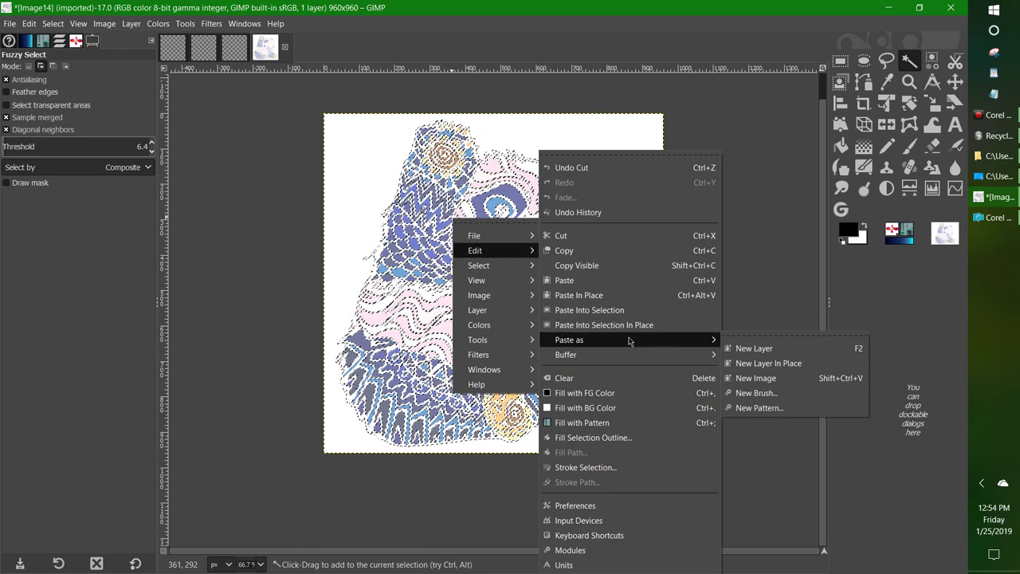
pyautogui.click(768, 356)
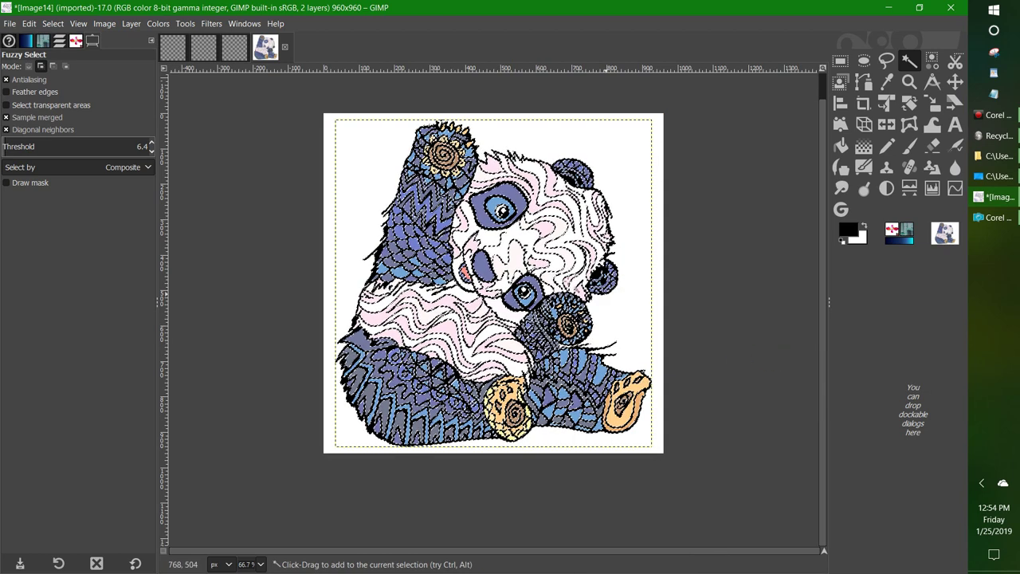
pyautogui.click(59, 40)
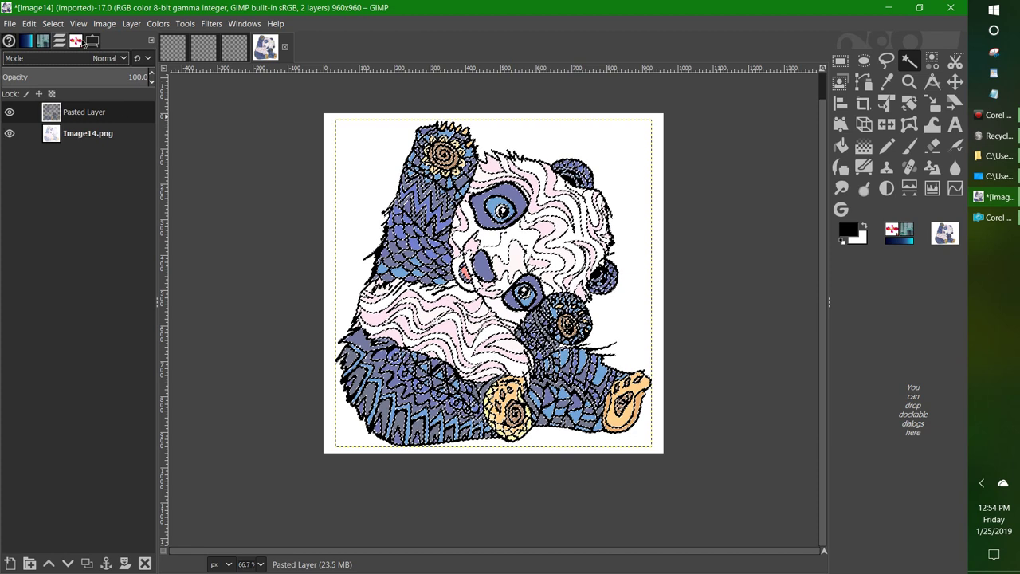
# Clear the selection and hide the Image14.png layer so only the line art shows
pyautogui.click(52, 23)
pyautogui.click(70, 51)
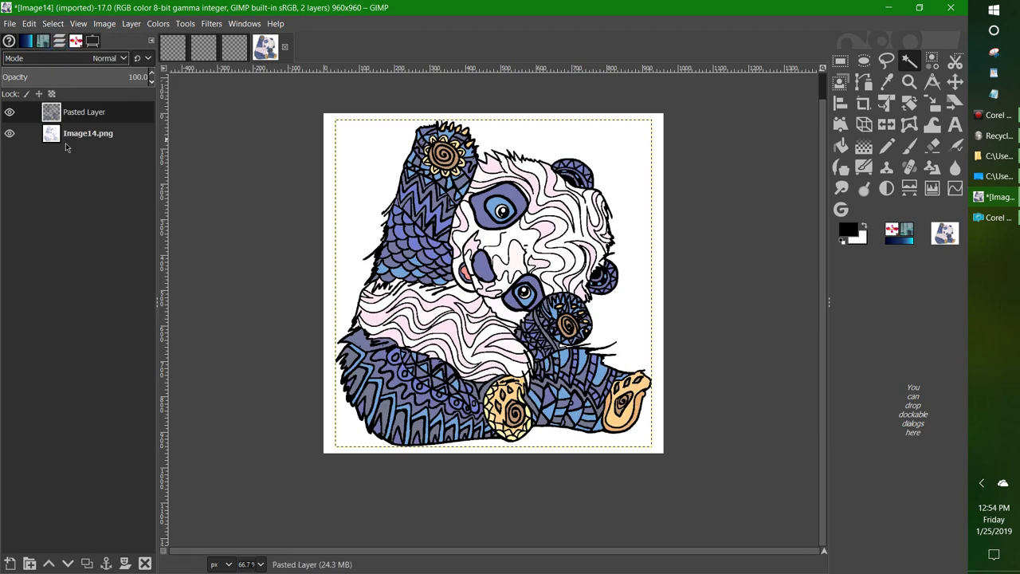
pyautogui.click(90, 134)
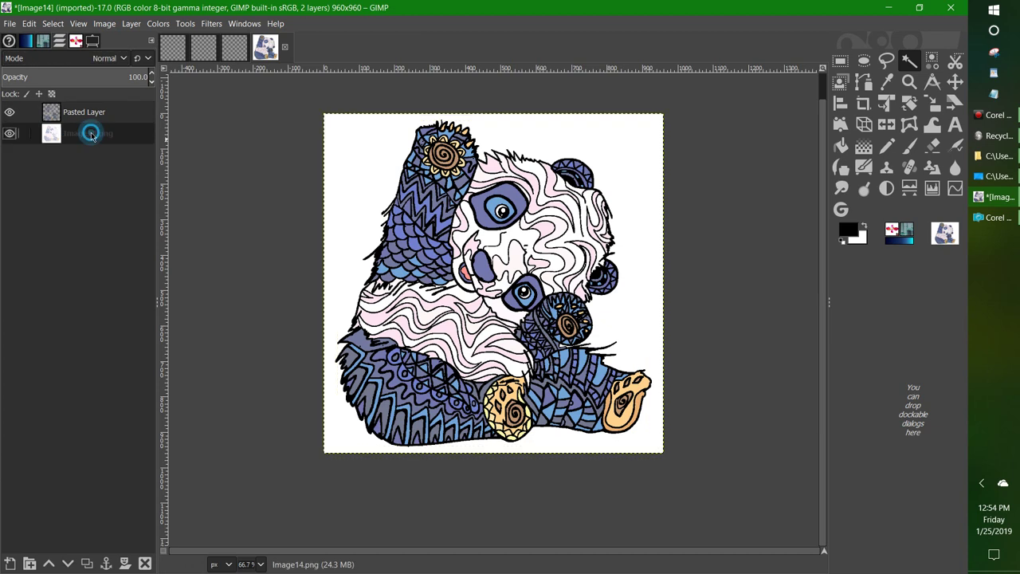
pyautogui.click(9, 134)
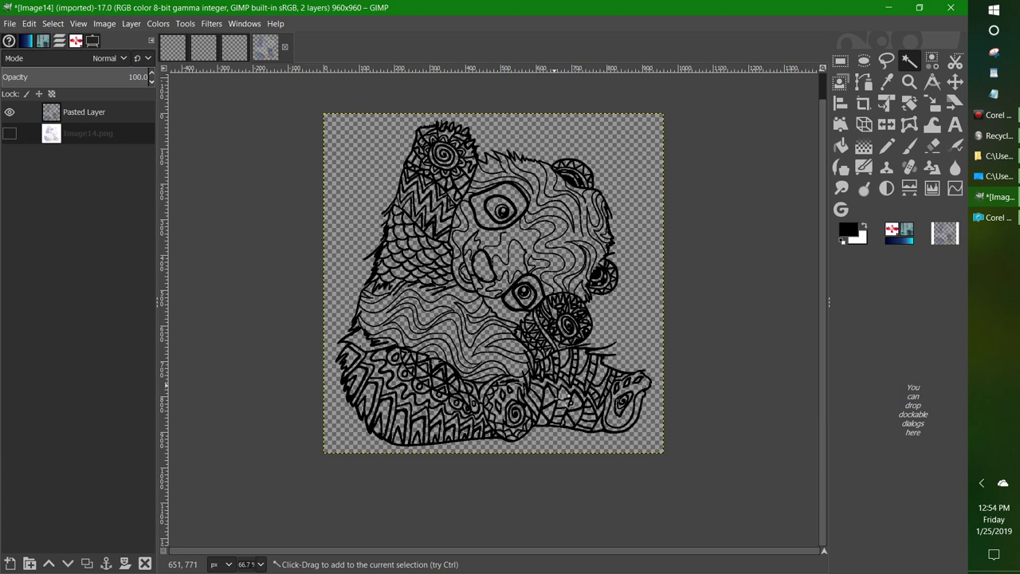
pyautogui.scroll(4, 622, 465)
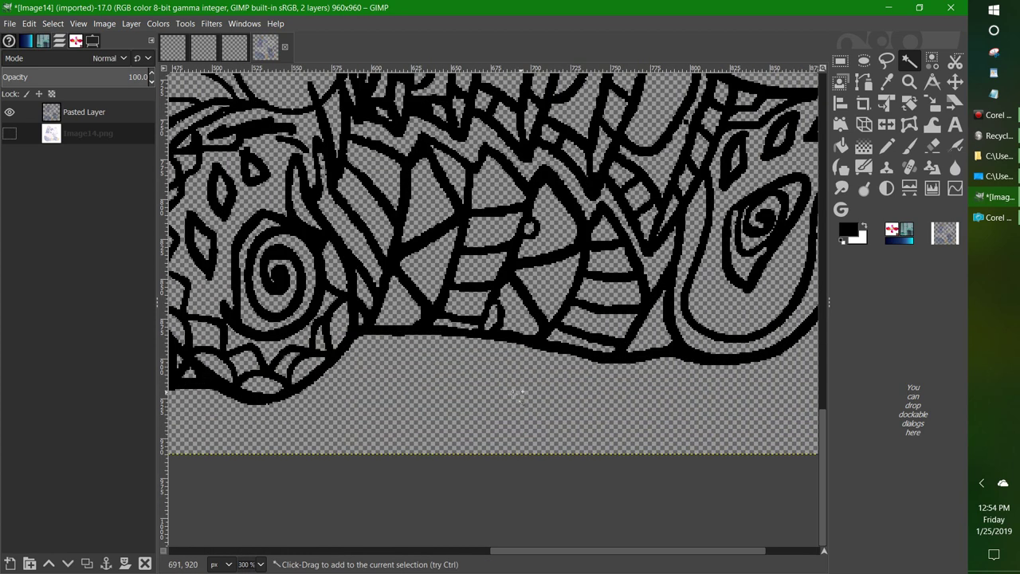
pyautogui.scroll(-2, 450, 372)
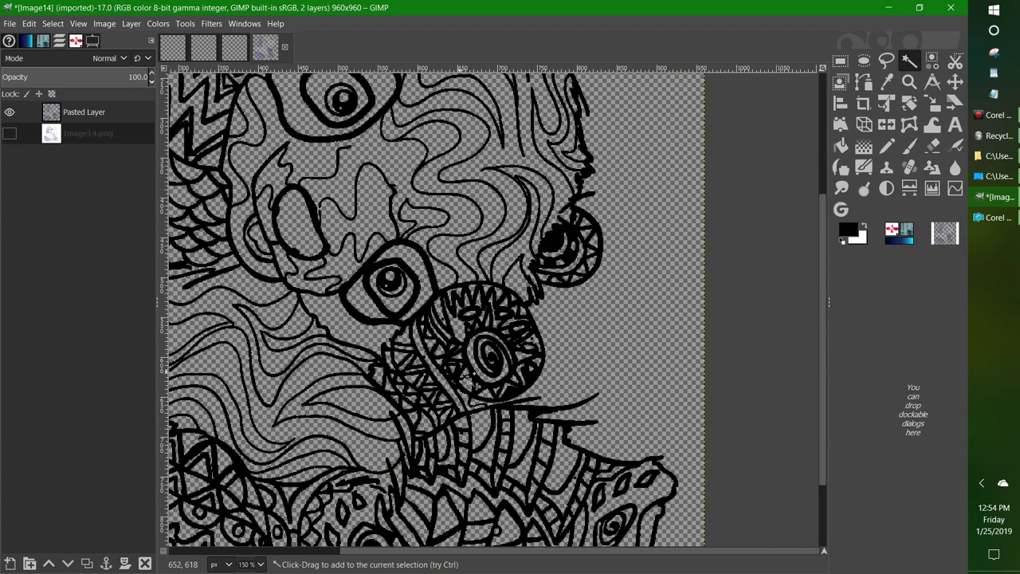
pyautogui.scroll(5, 379, 379)
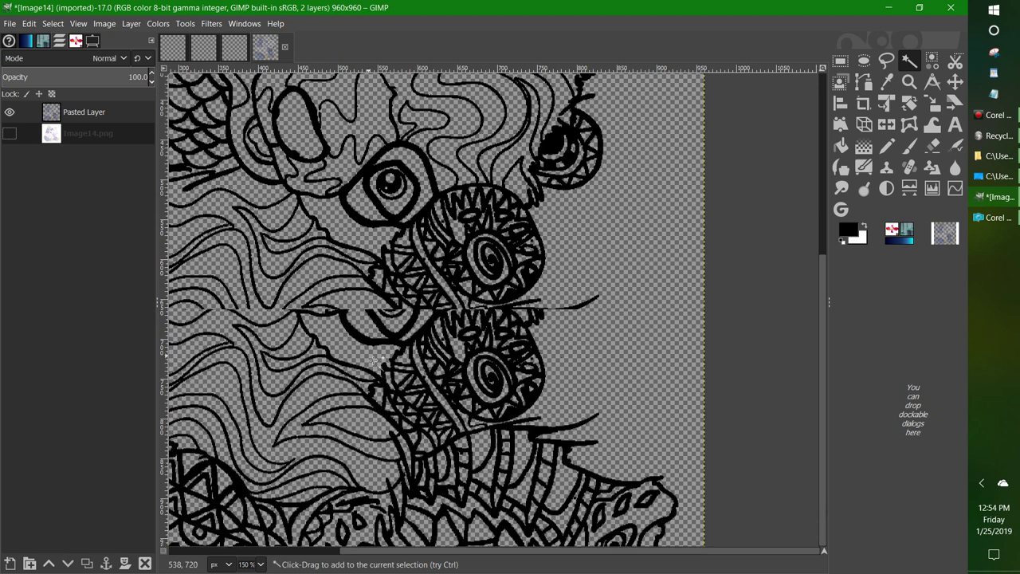
pyautogui.scroll(-1, 371, 360)
pyautogui.scroll(-2, 372, 360)
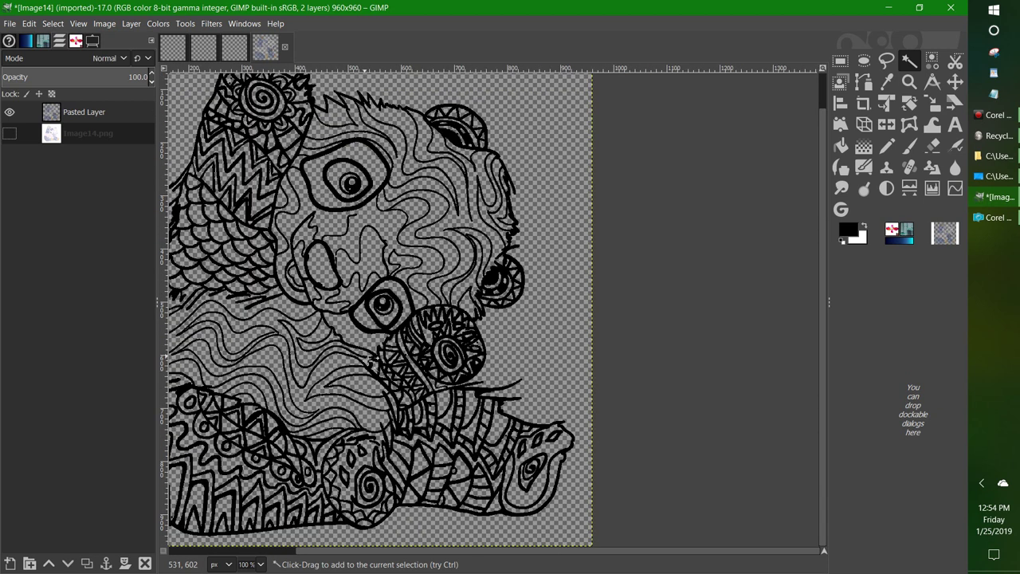
pyautogui.moveTo(319, 555); pyautogui.dragTo(239, 550)
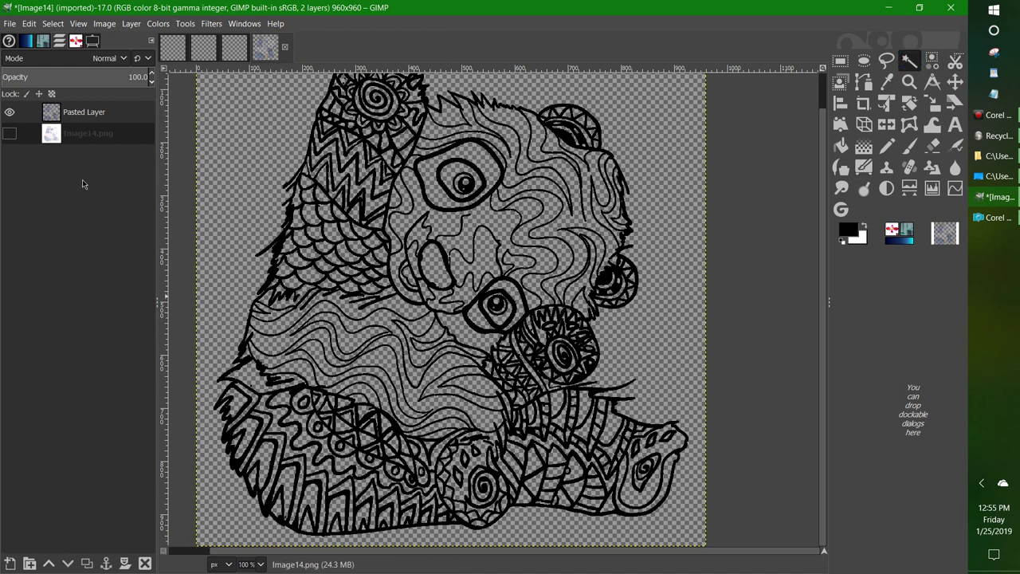
pyautogui.keyDown('ctrl'); pyautogui.scroll(1, 494, 303); pyautogui.keyUp('ctrl')
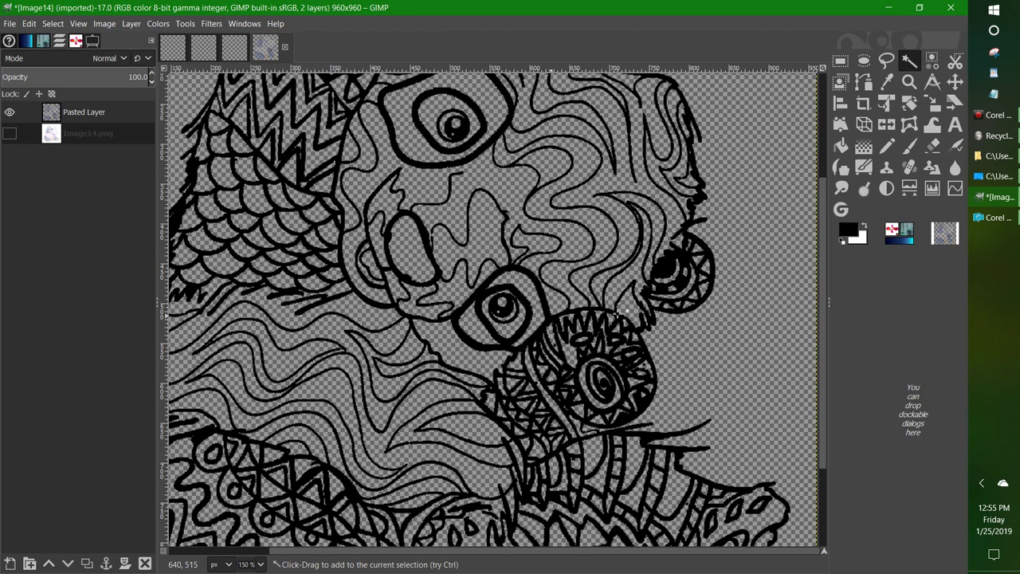
# Choose the bead3 #1 fill pattern and make Pasted Layer the active layer
pyautogui.click(43, 41)
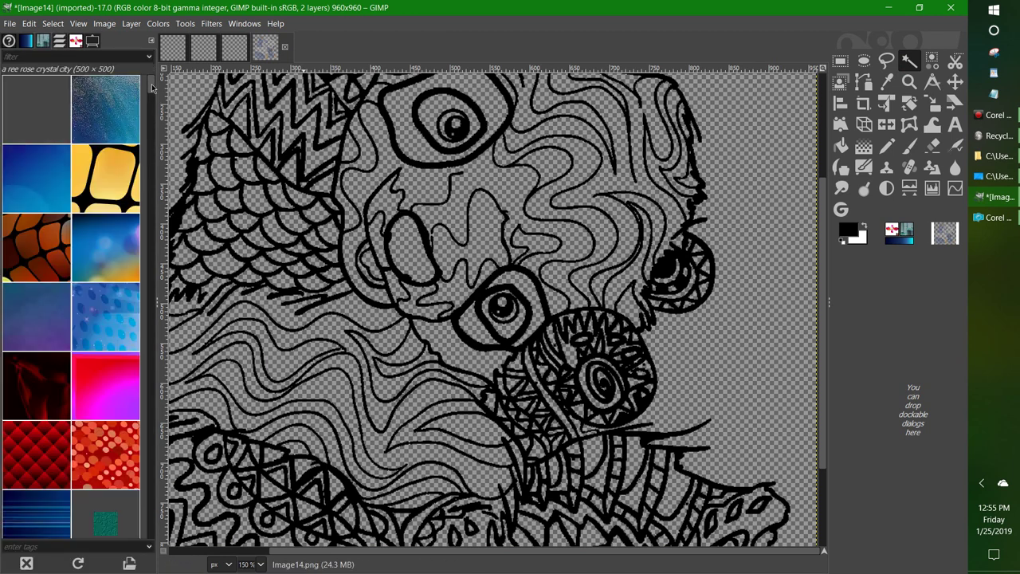
pyautogui.moveTo(152, 88); pyautogui.dragTo(167, 150)
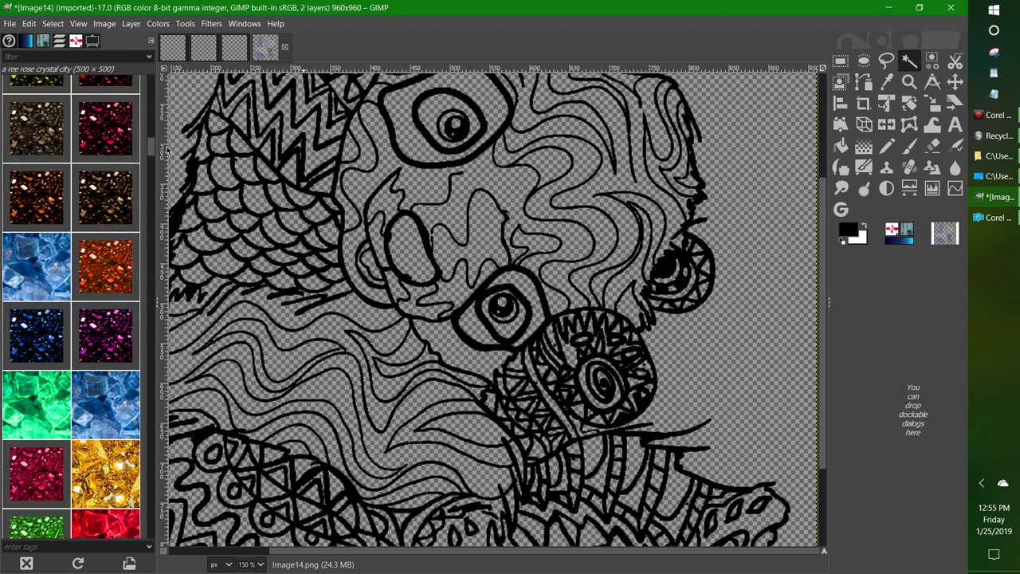
pyautogui.click(36, 482)
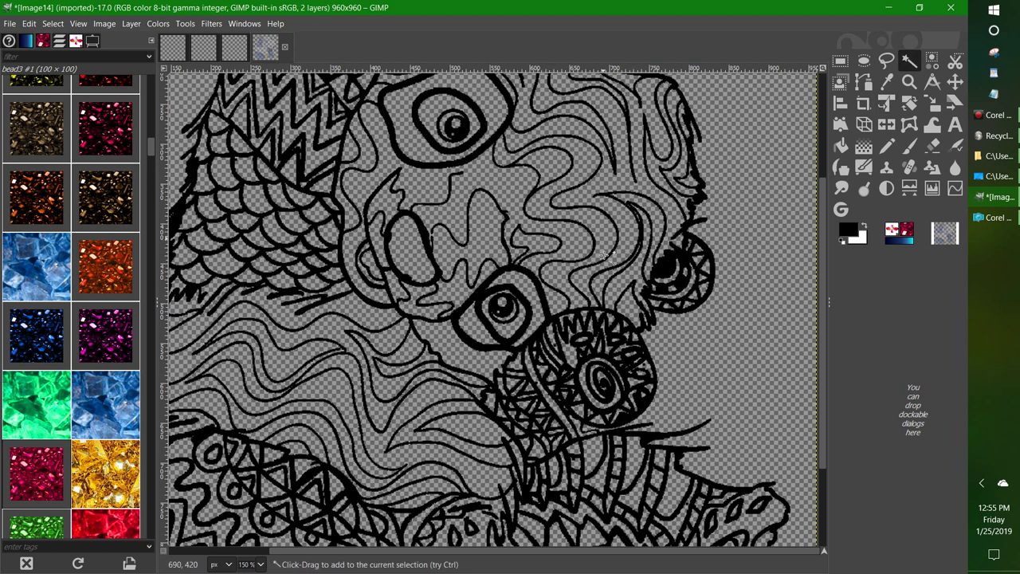
pyautogui.click(605, 226)
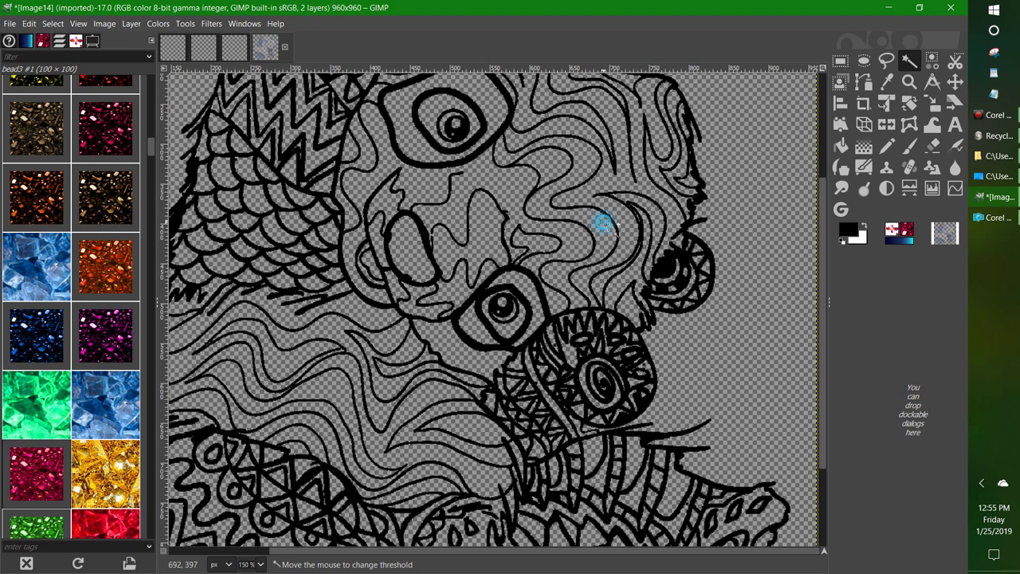
pyautogui.click(606, 230)
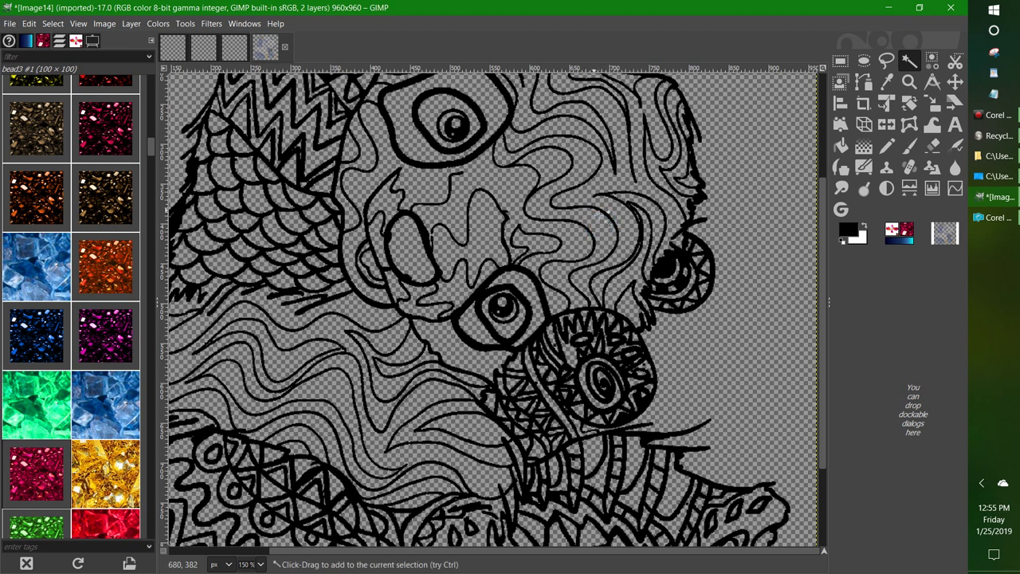
pyautogui.click(59, 40)
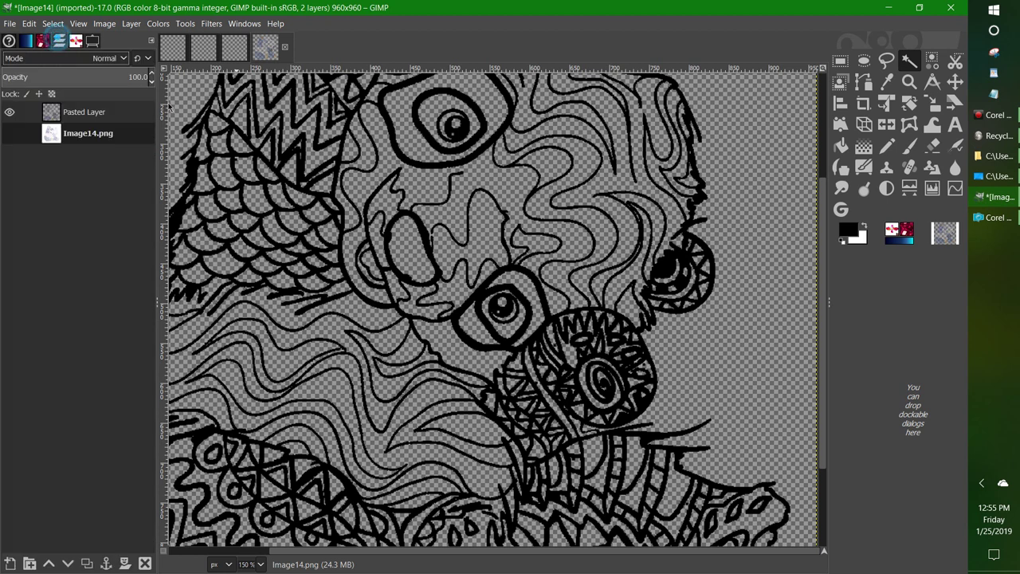
pyautogui.click(95, 114)
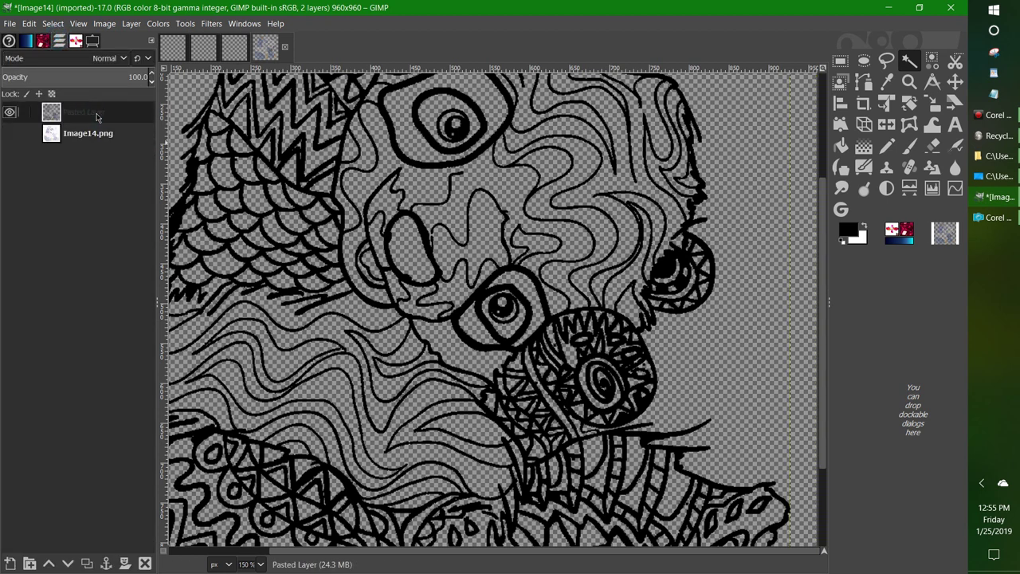
# Copy the Pasted Layer and duplicate it repeatedly up to Pasted Layer copy #32
pyautogui.rightClick(419, 223)
pyautogui.moveTo(454, 247)
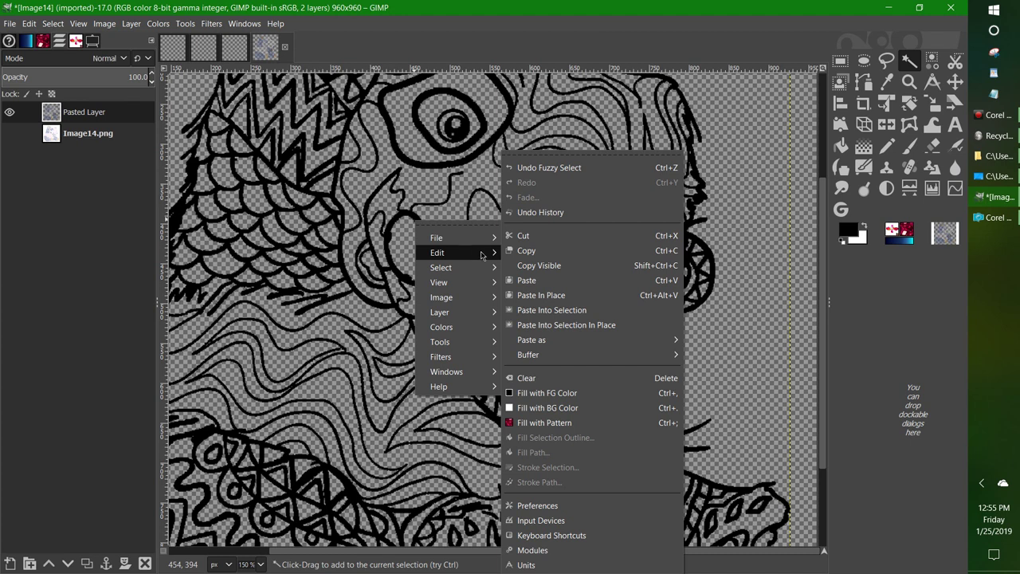
pyautogui.click(588, 251)
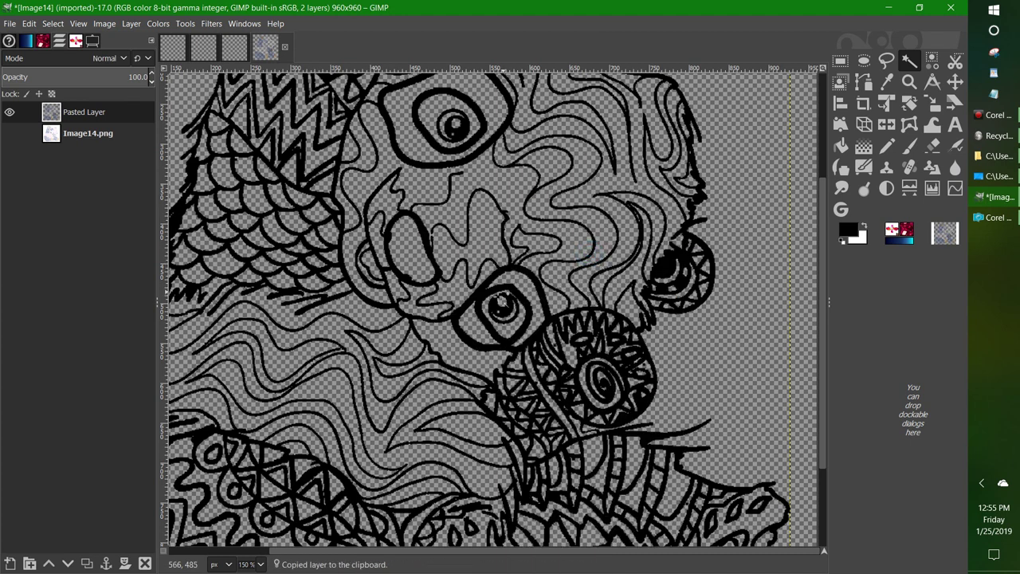
pyautogui.hotkey('ctrl', 'shift', 'd')
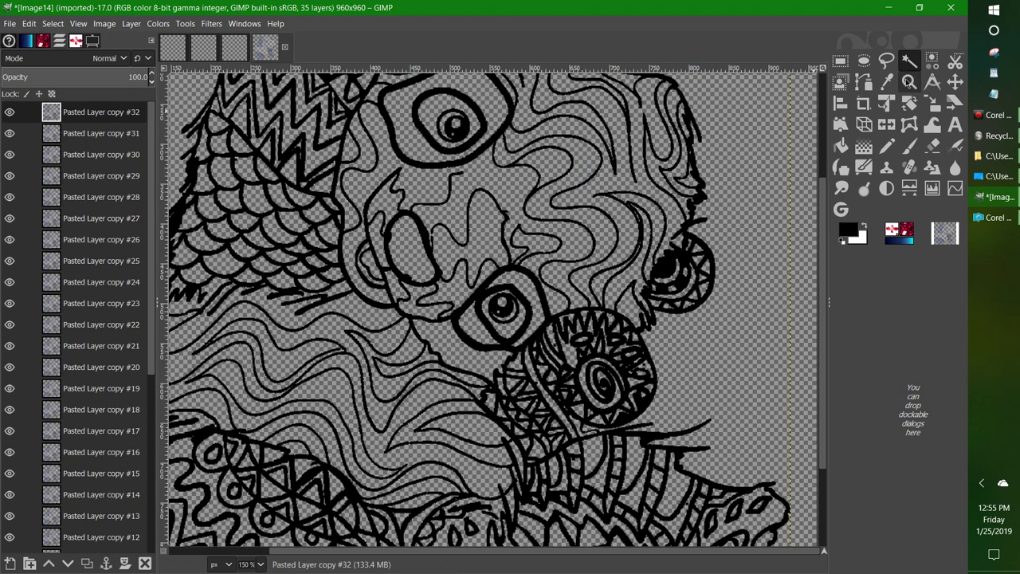
# Enable Select transparent areas and select the gap between the head's wavy lines
pyautogui.click(93, 42)
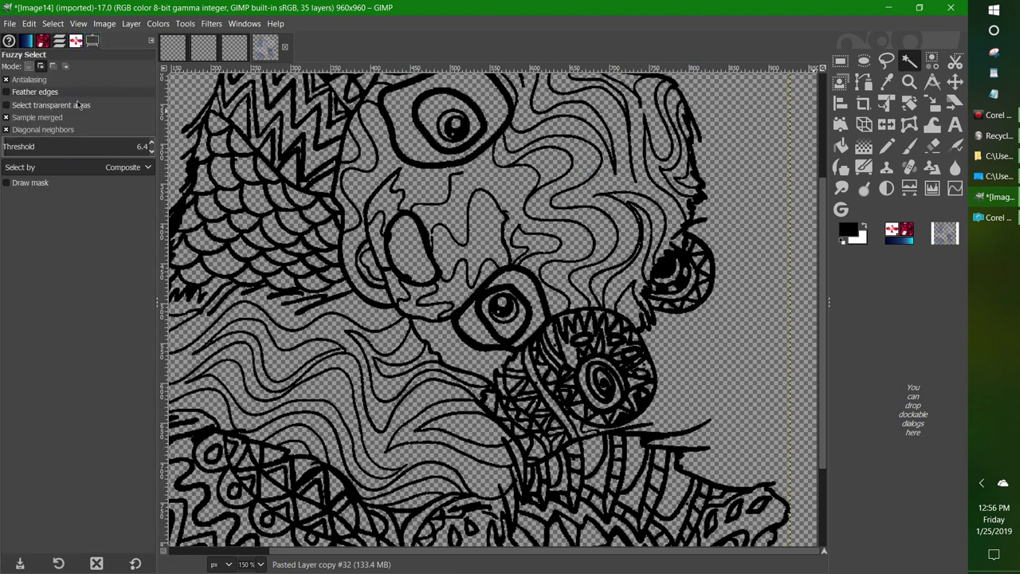
pyautogui.click(8, 107)
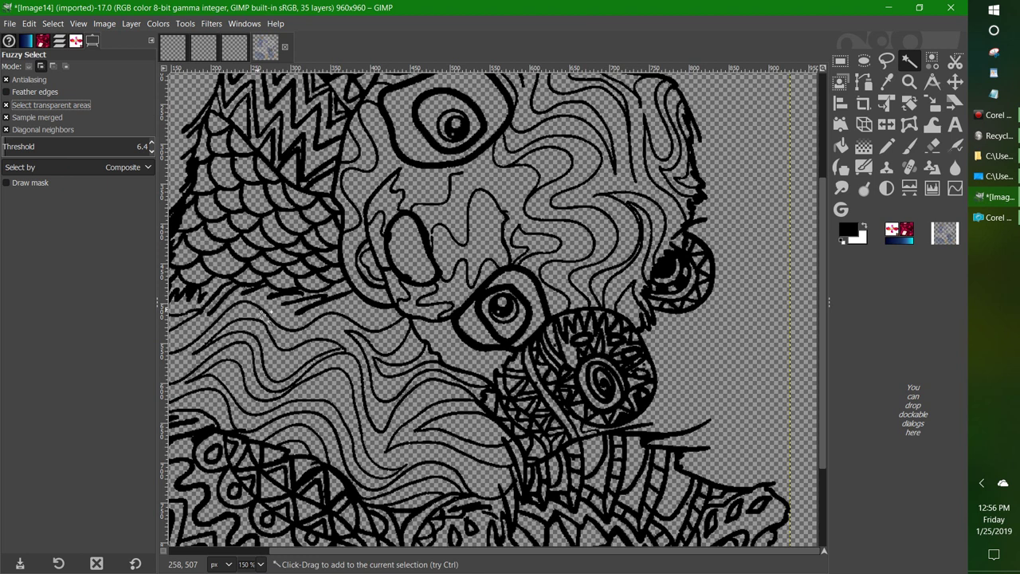
pyautogui.click(626, 184)
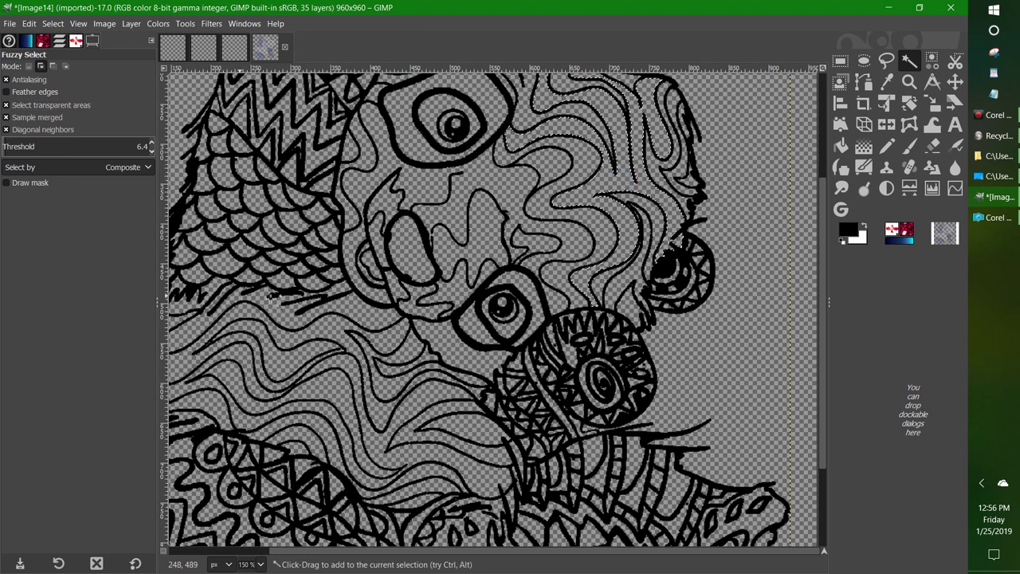
pyautogui.scroll(3, 420, 271)
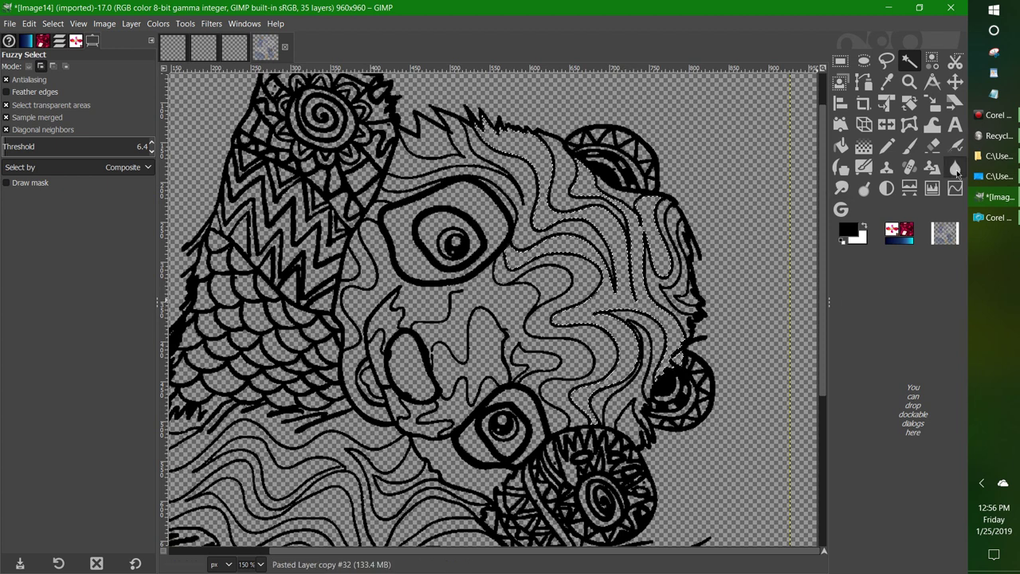
# Switch to Bucket Fill using Pattern fill with the bead3 #1 pattern
pyautogui.click(842, 149)
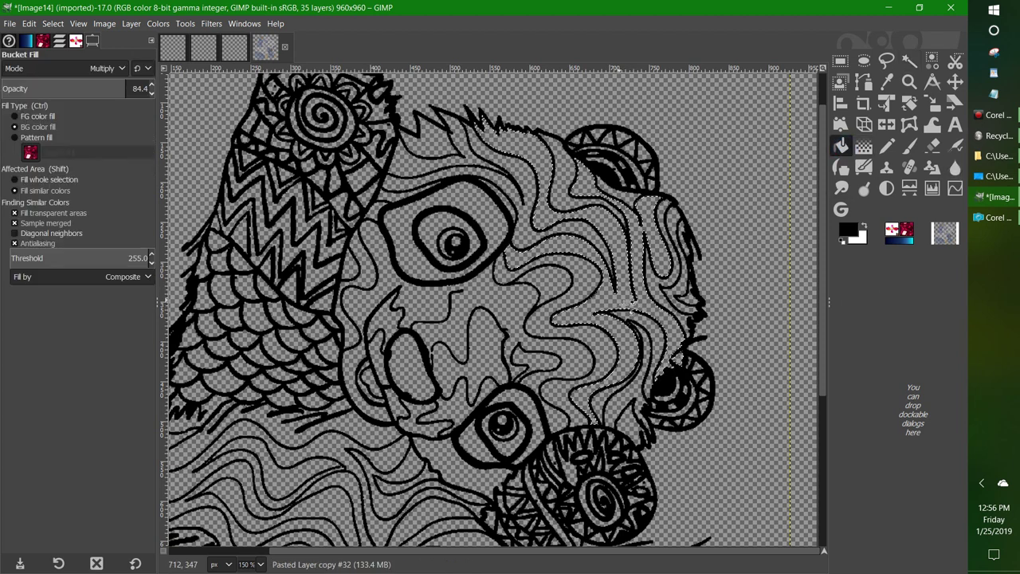
pyautogui.click(53, 43)
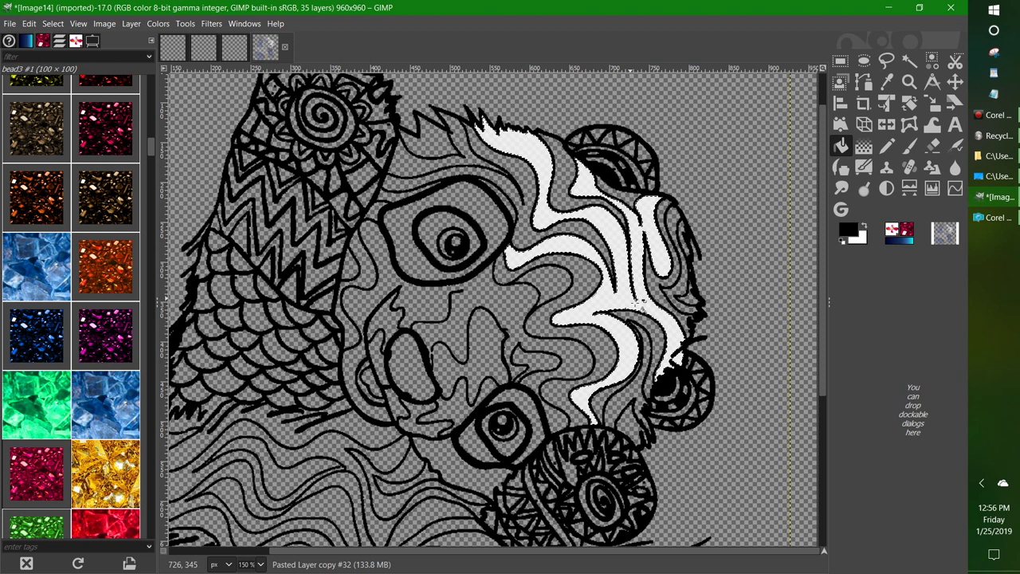
pyautogui.click(92, 41)
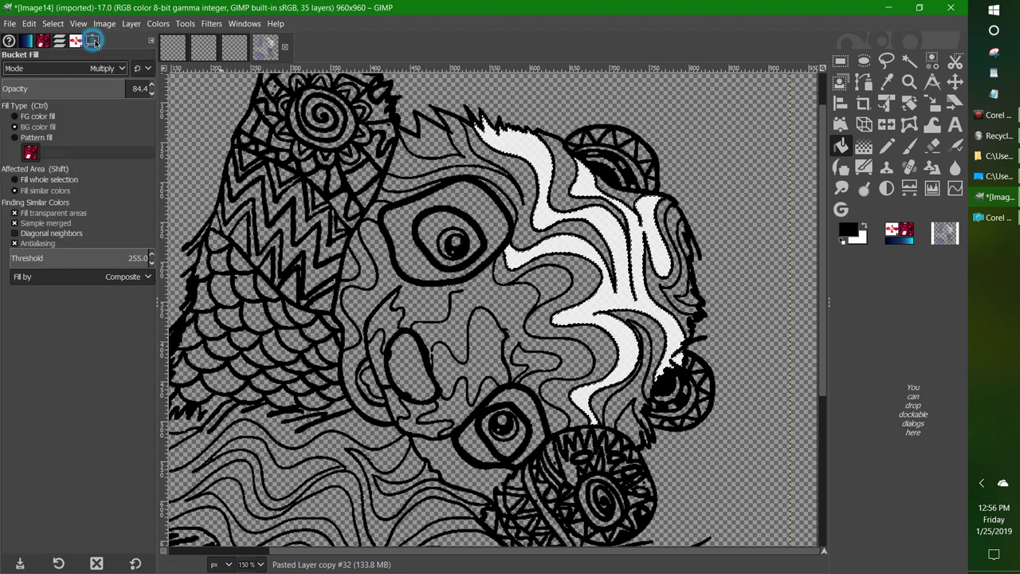
pyautogui.click(24, 139)
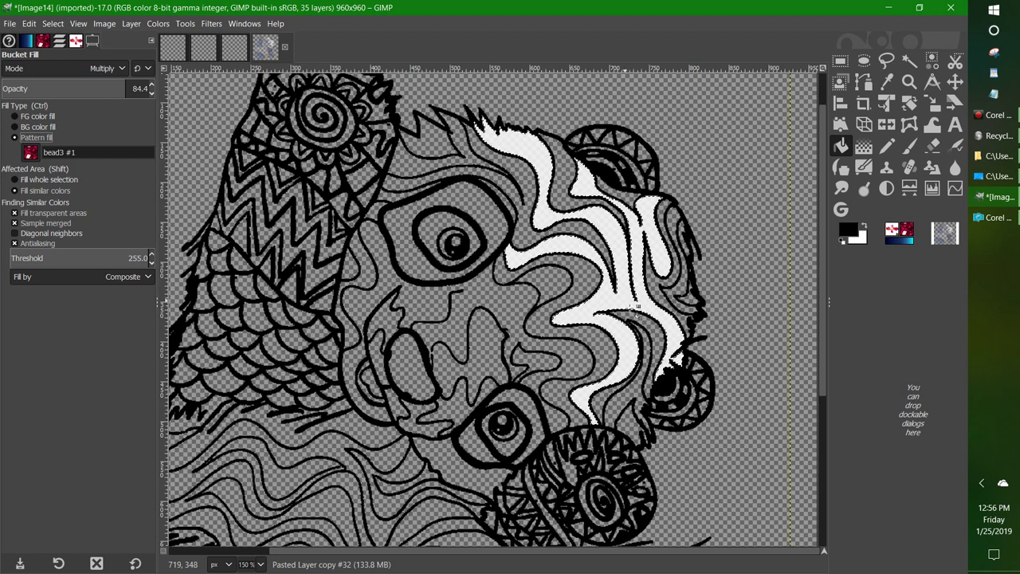
pyautogui.click(627, 289)
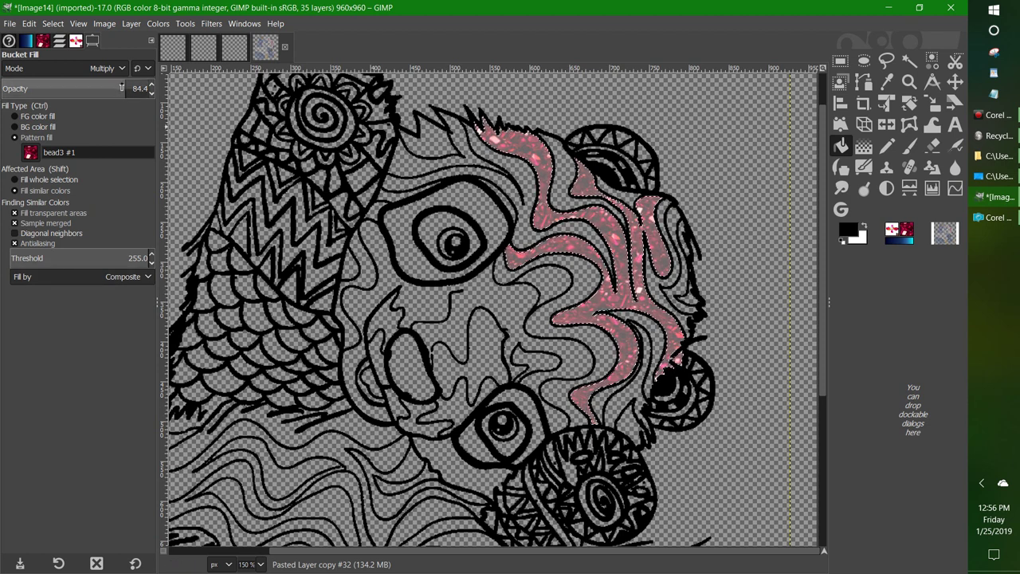
# Set the fill opacity to 100 and the blend mode to Normal
pyautogui.moveTo(121, 88); pyautogui.dragTo(174, 86)
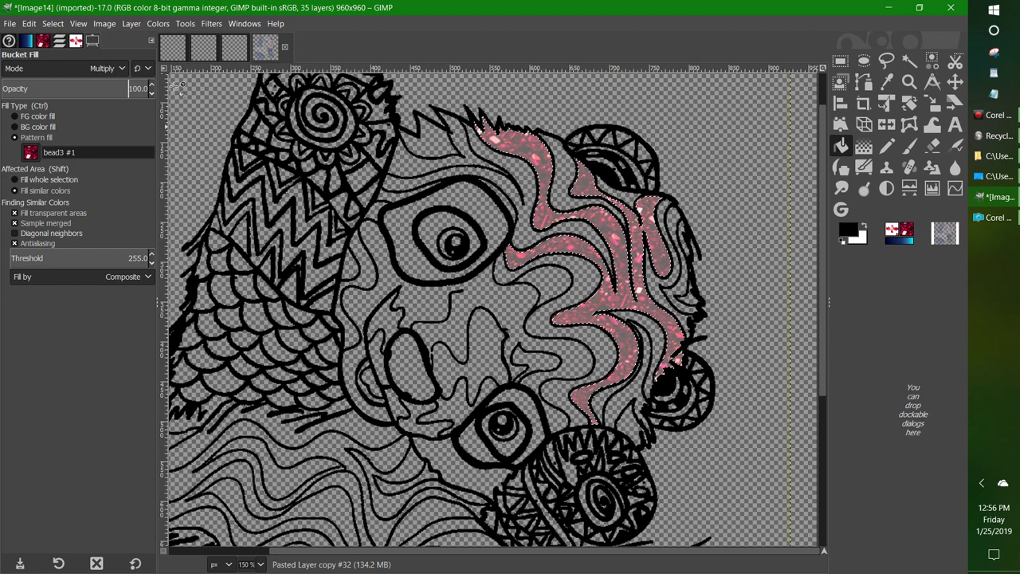
pyautogui.click(121, 70)
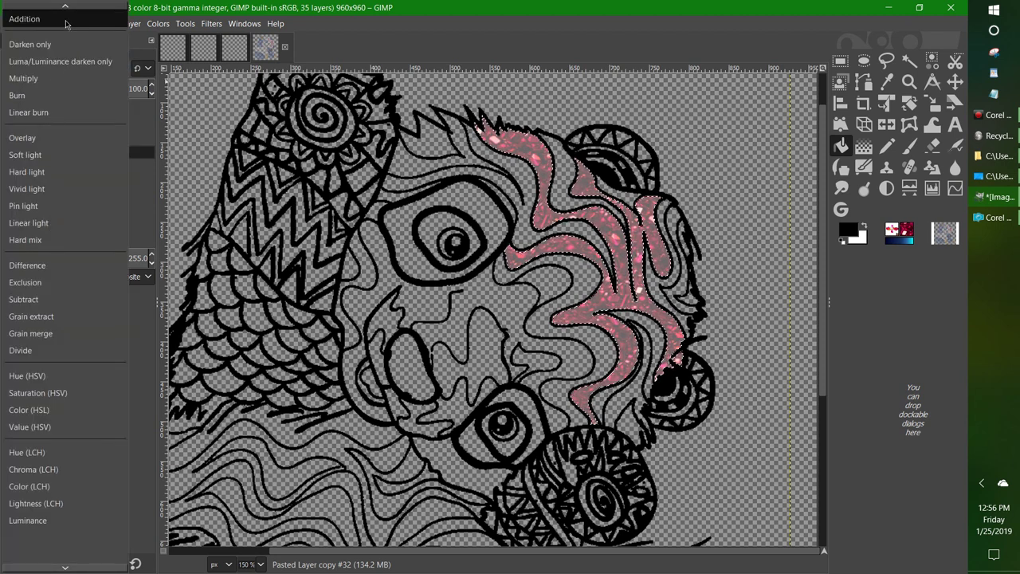
pyautogui.scroll(5, 66, 40)
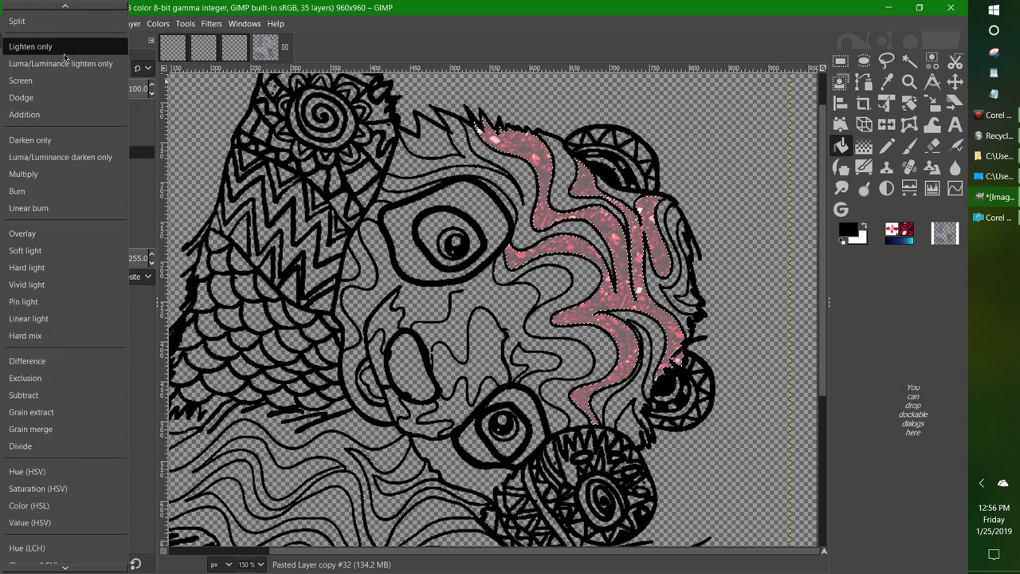
pyautogui.scroll(6, 63, 56)
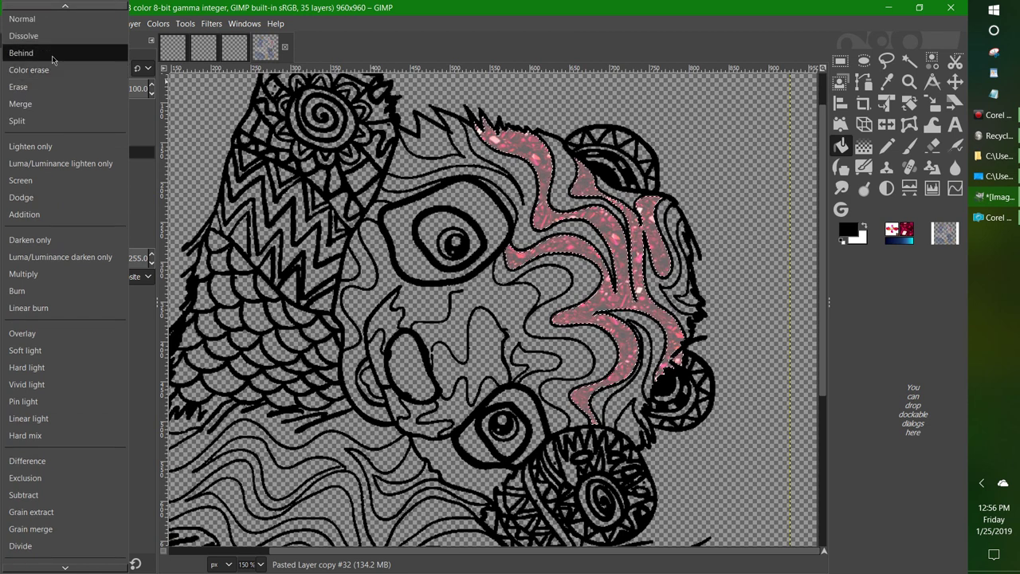
pyautogui.click(54, 21)
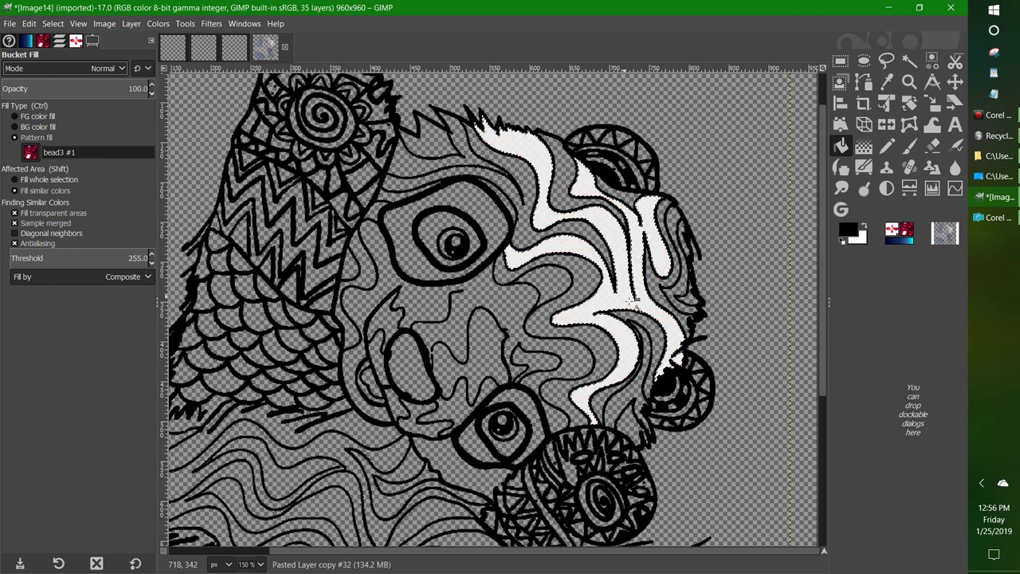
# Fill the selected wavy head stripes with the pink bead3 pattern, then deselect all
pyautogui.click(632, 301)
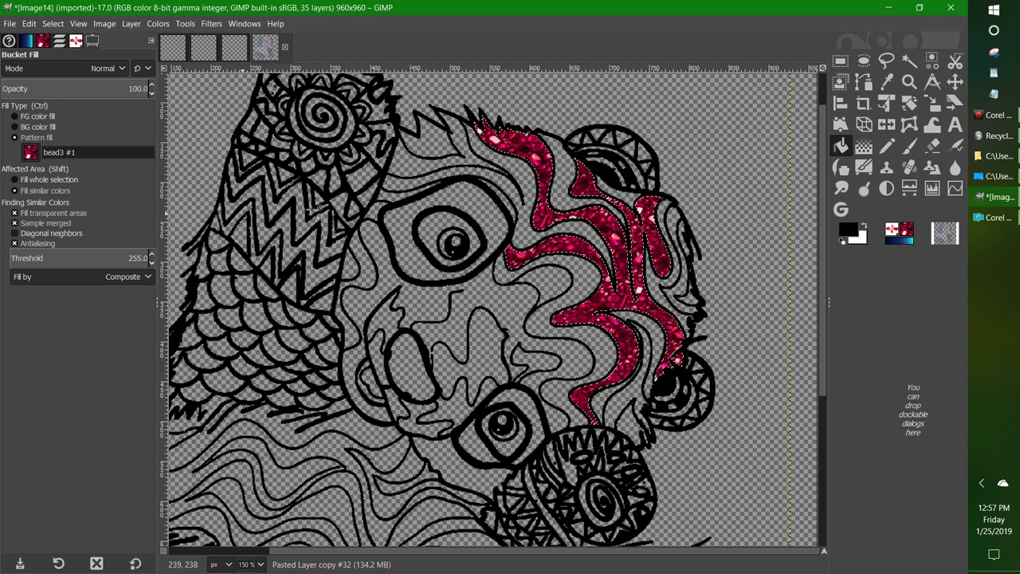
pyautogui.click(52, 23)
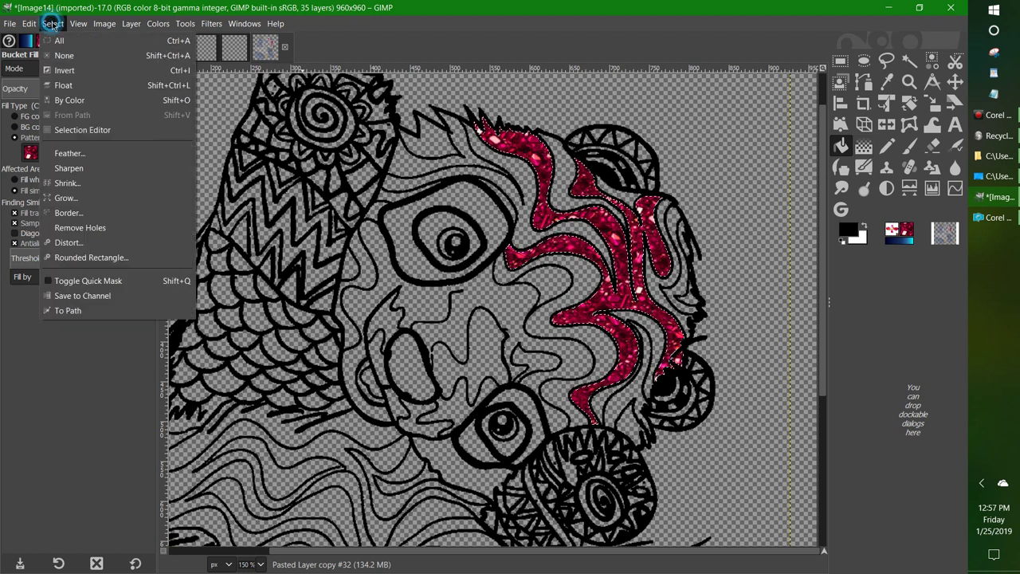
pyautogui.click(64, 55)
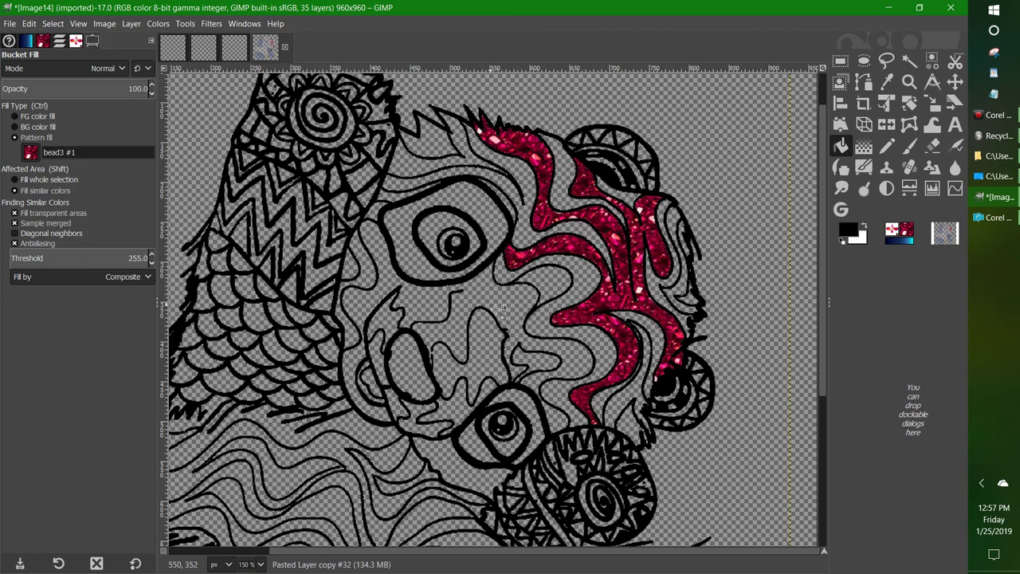
# Fuzzy-select three transparent gaps beside the stripes, near the eye and the nose
pyautogui.click(909, 60)
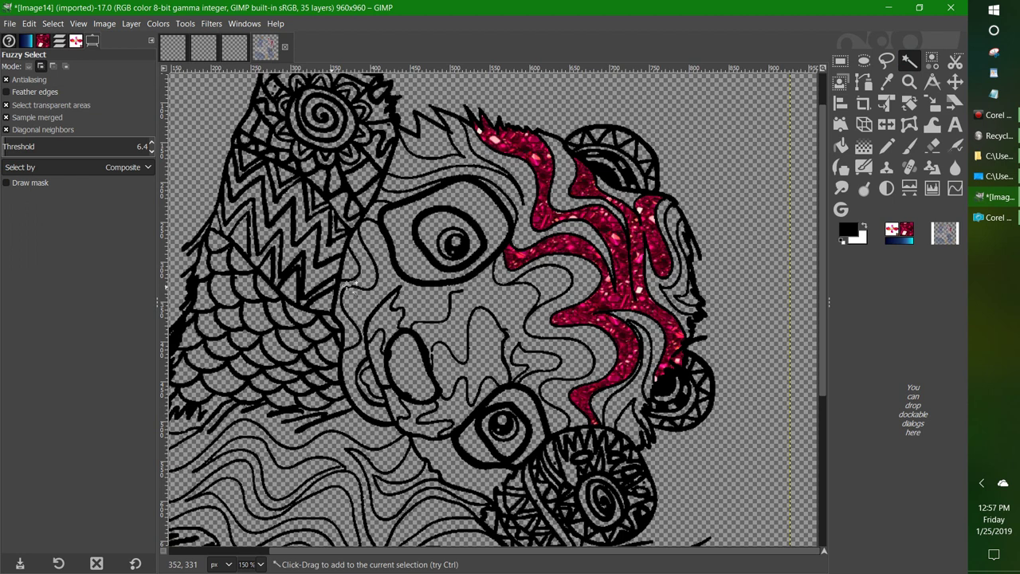
pyautogui.click(422, 169)
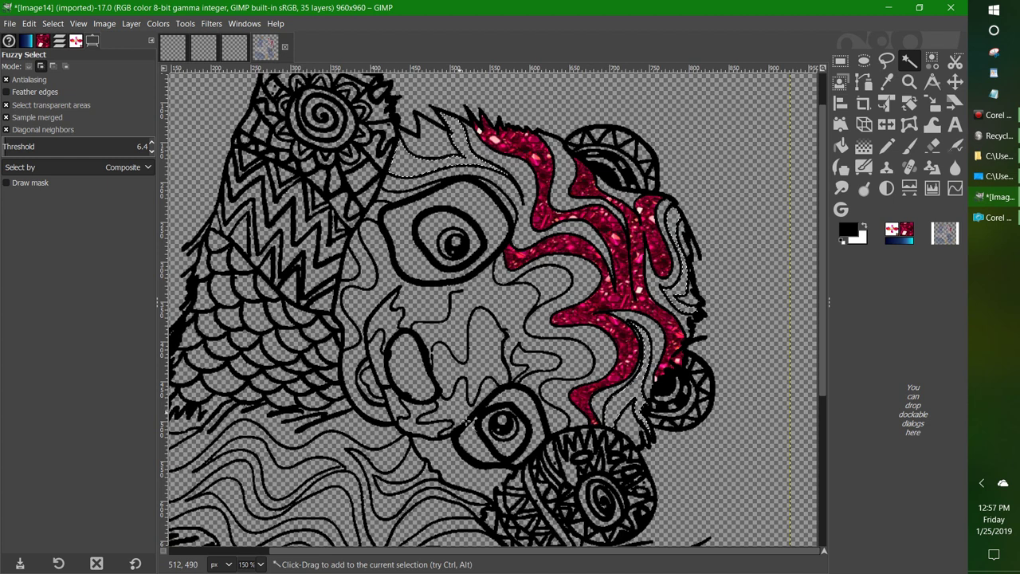
pyautogui.click(412, 412)
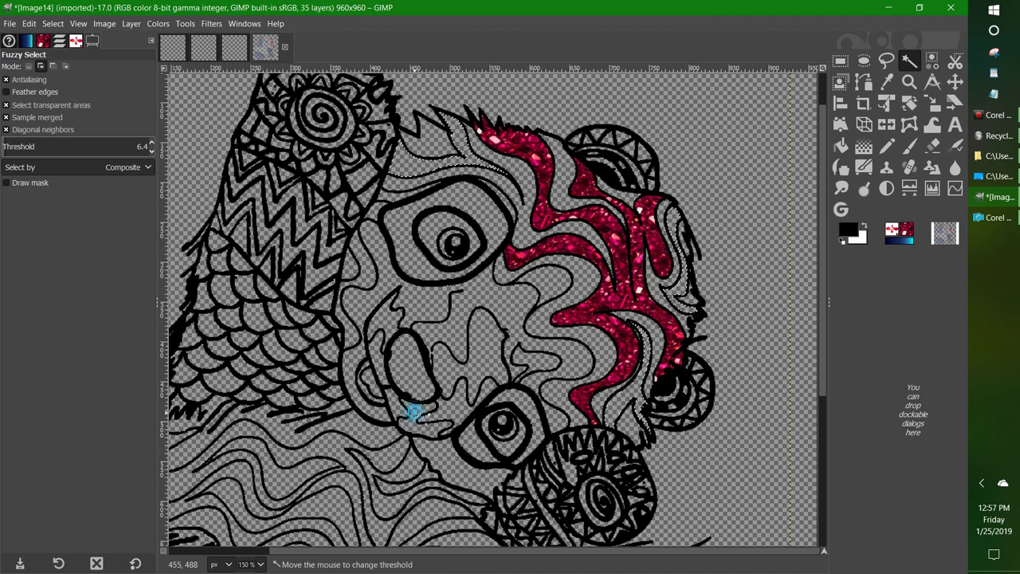
pyautogui.click(384, 320)
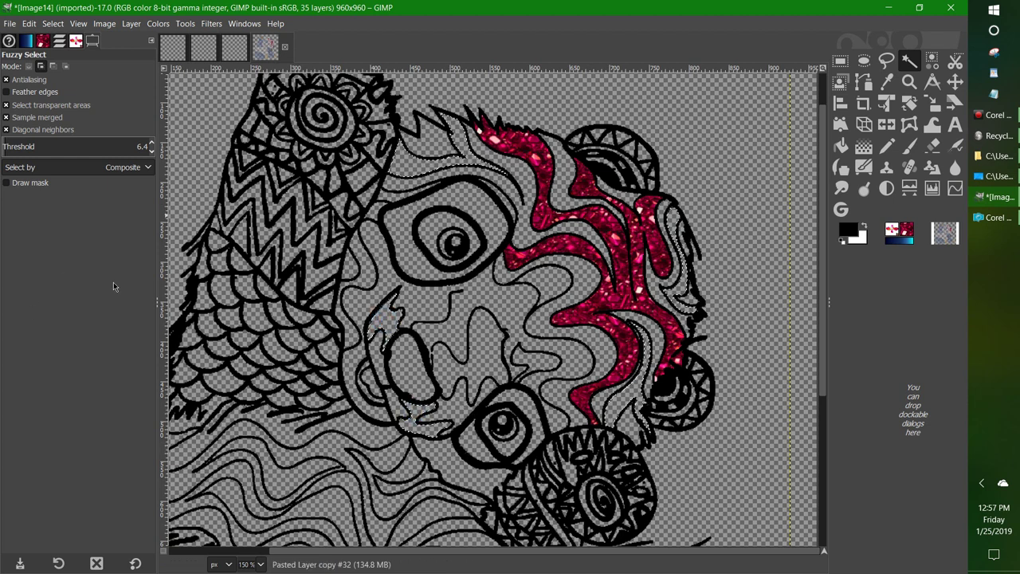
# Fill the selected gaps with the dark blue bead20 pattern
pyautogui.click(44, 42)
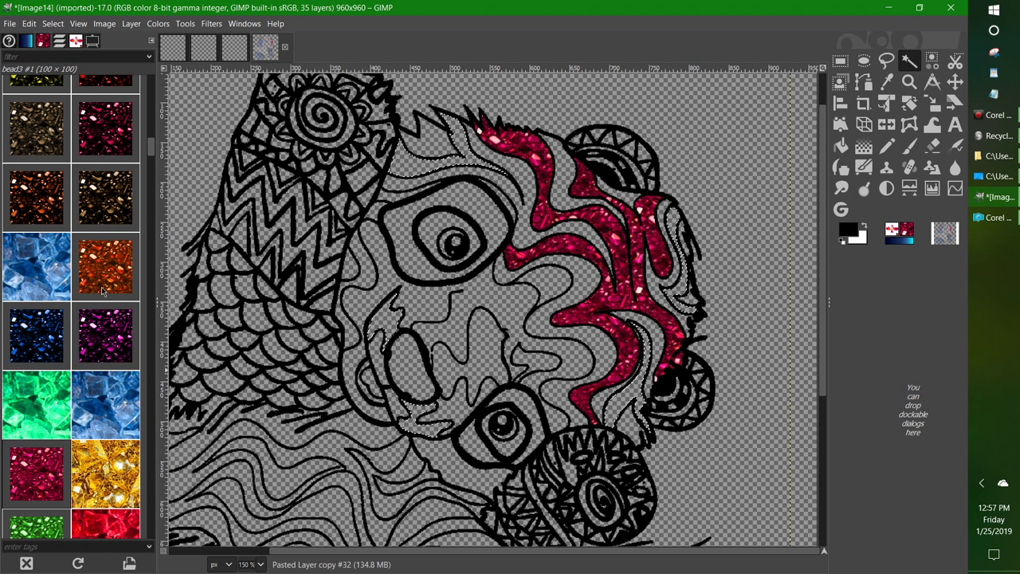
pyautogui.click(41, 336)
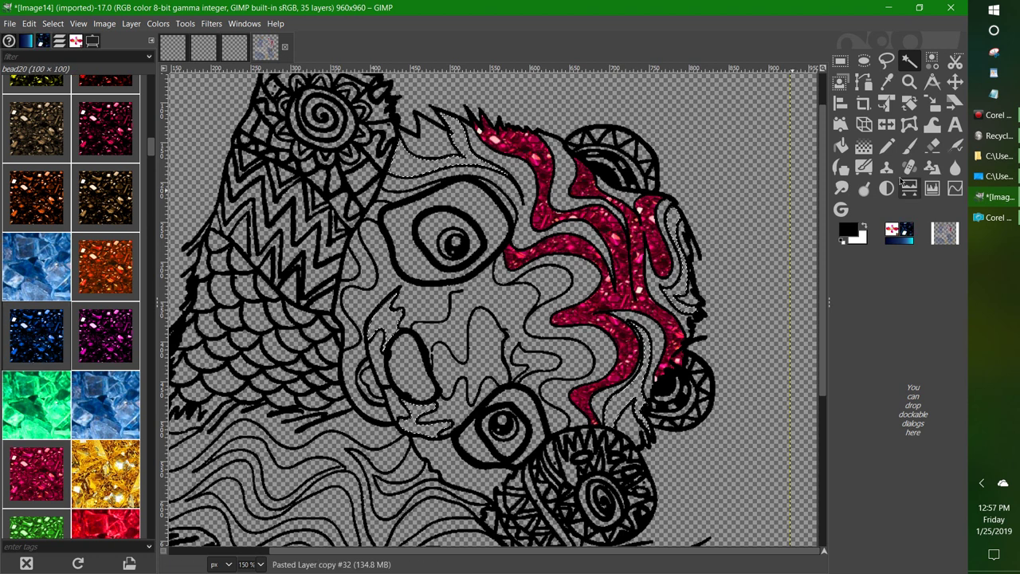
pyautogui.click(846, 149)
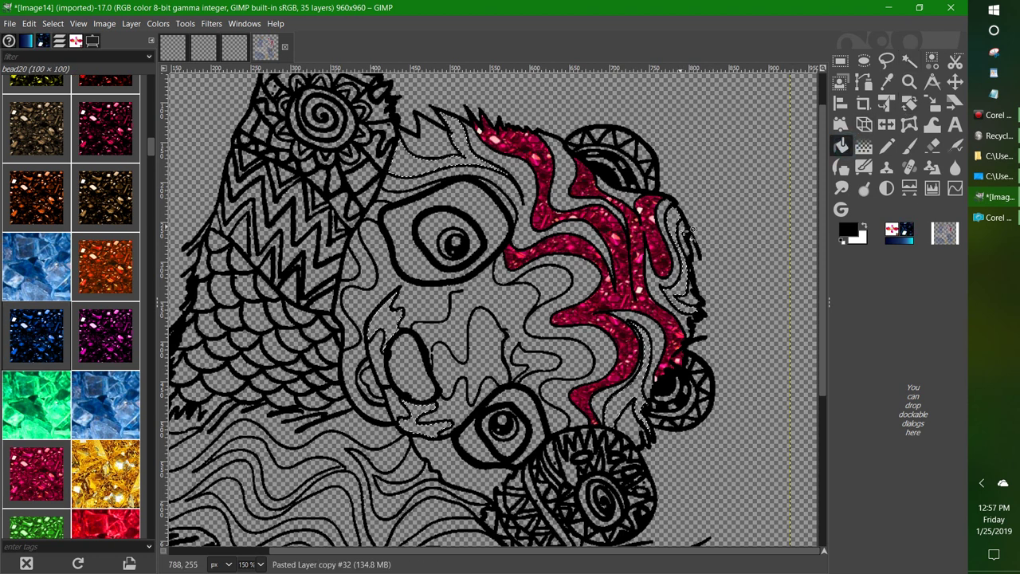
pyautogui.click(671, 215)
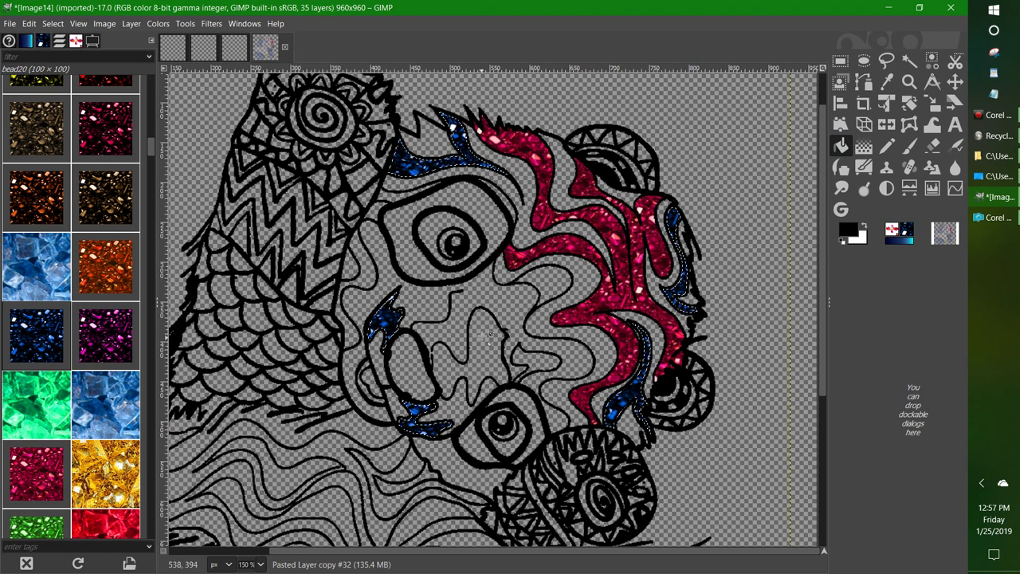
pyautogui.click(96, 43)
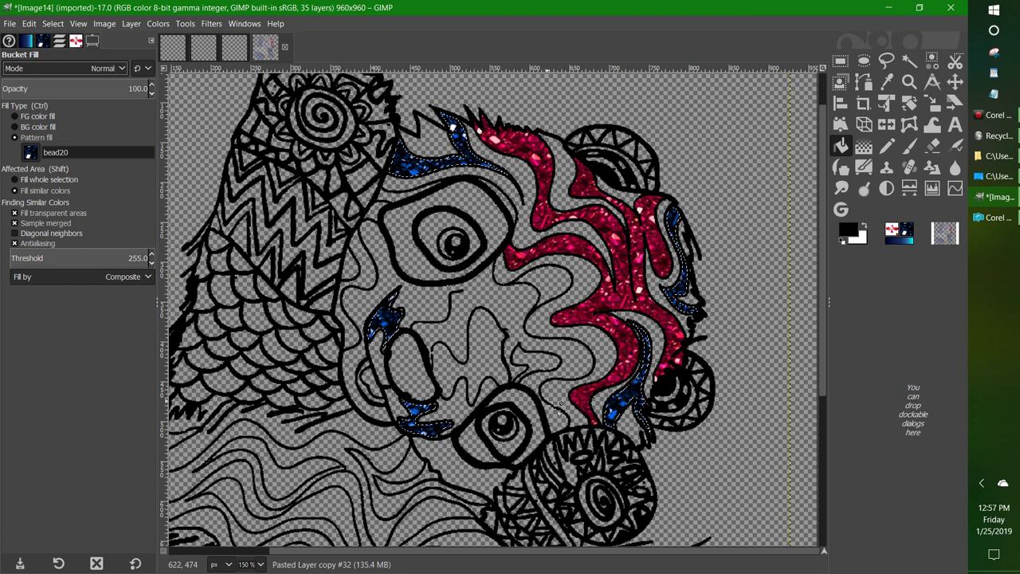
# Use Select > None to clear the selection around the bead fills
pyautogui.click(54, 24)
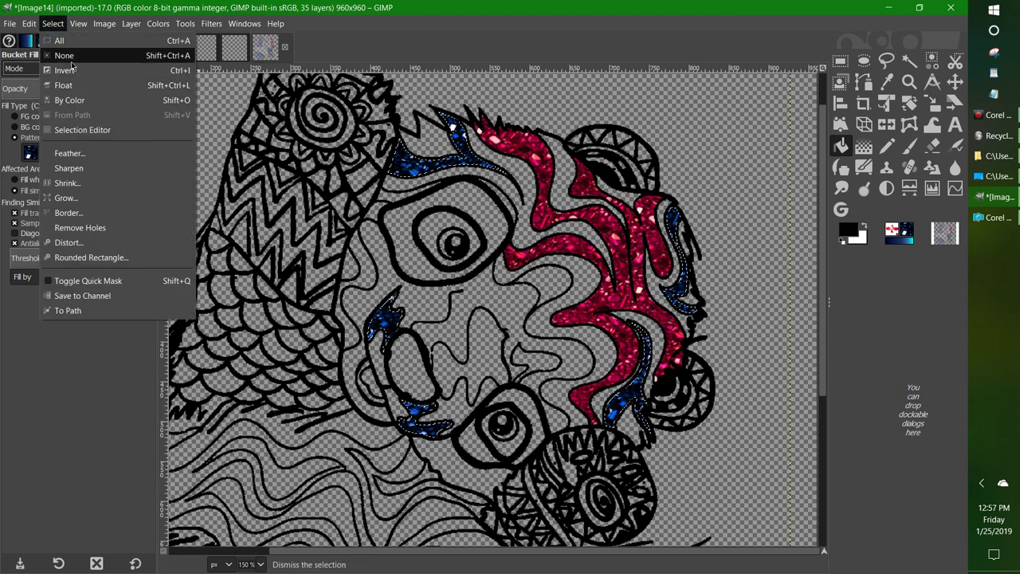
pyautogui.click(70, 57)
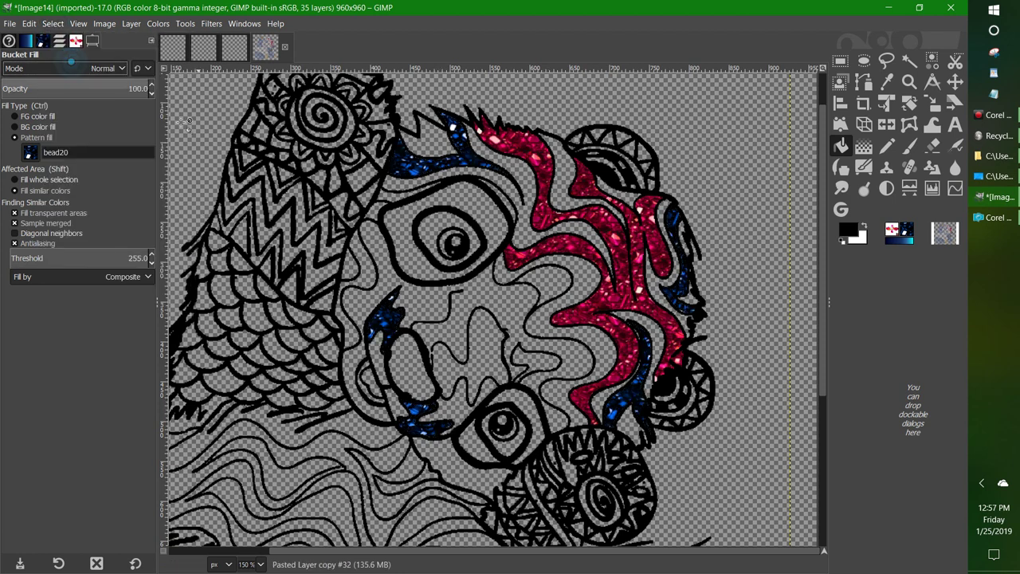
# Set the paintbrush to the 2. Hardness 100 brush at size 1.31
pyautogui.click(911, 148)
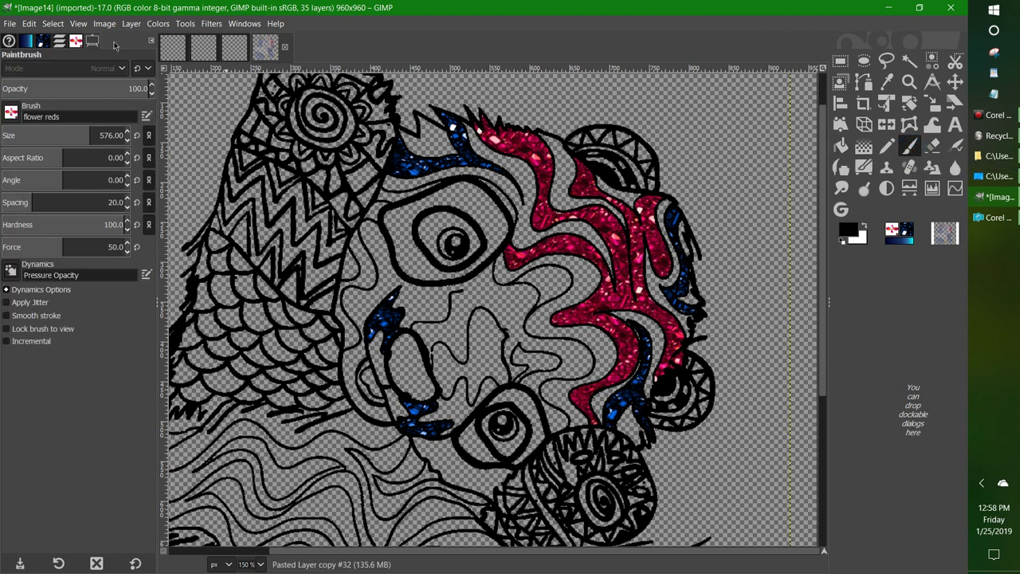
pyautogui.click(75, 42)
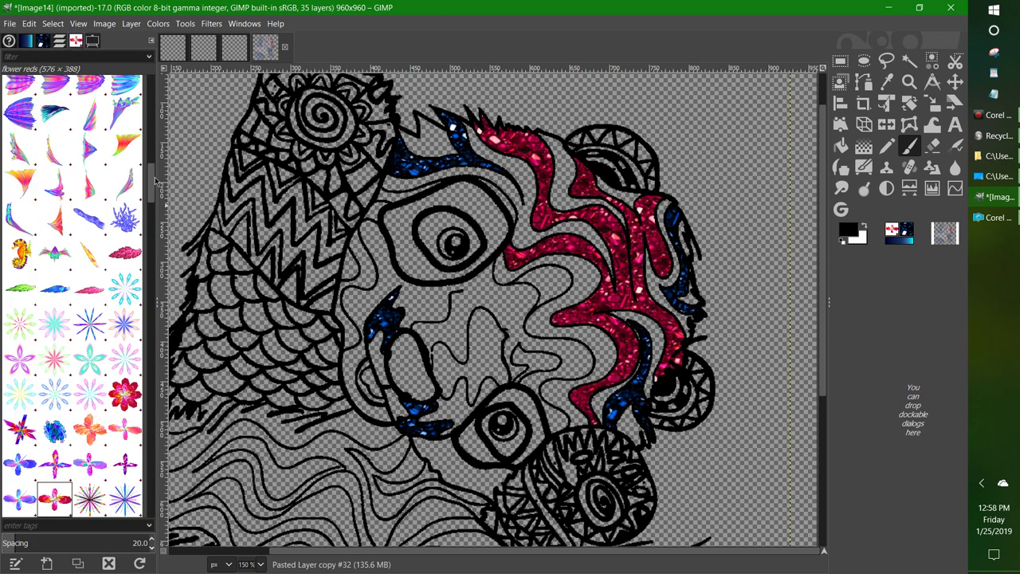
pyautogui.scroll(10, 150, 172)
pyautogui.click(92, 340)
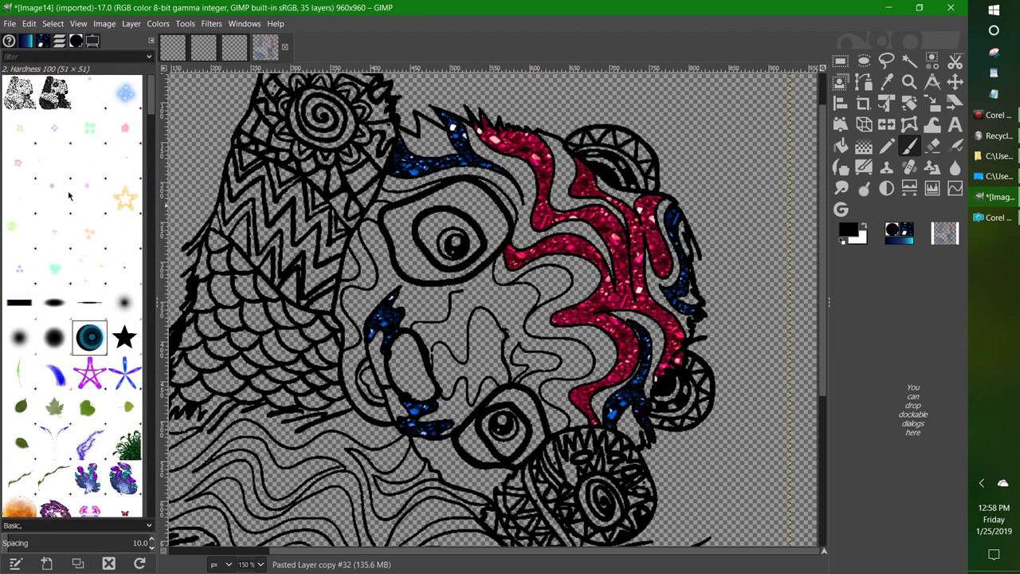
pyautogui.click(92, 42)
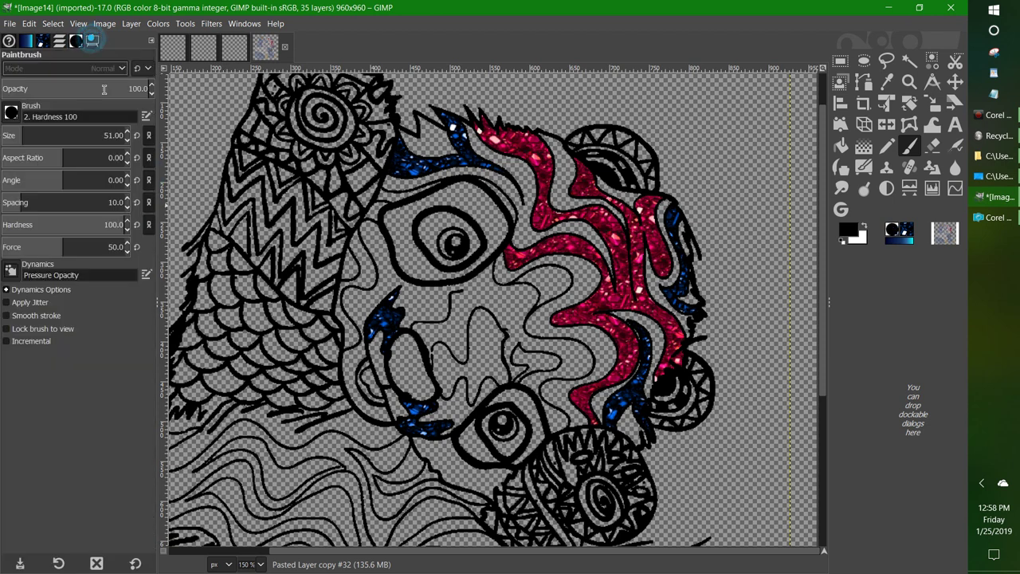
pyautogui.click(8, 134)
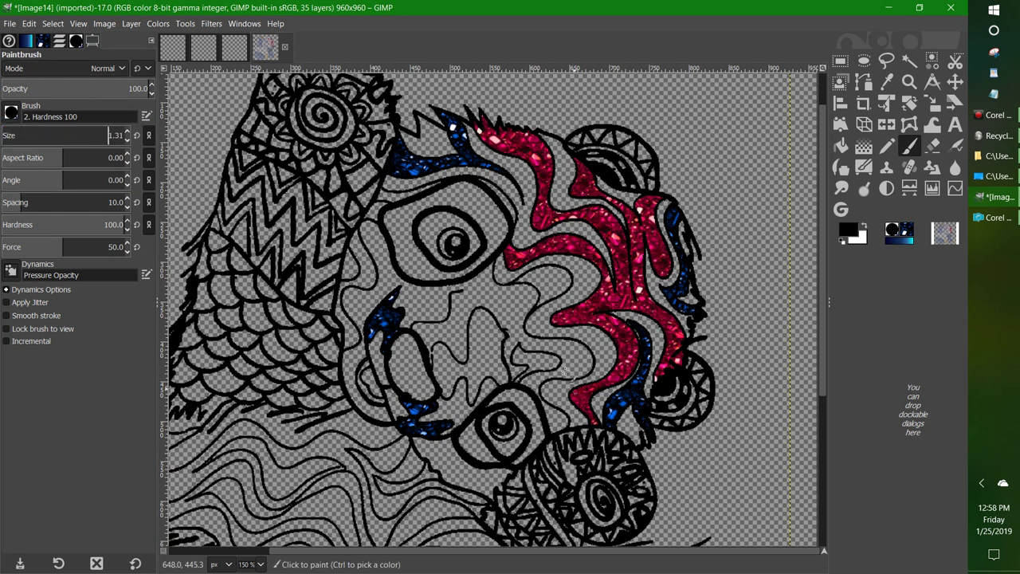
# Zoom in and draw a short straight black line bridging the outline gap
pyautogui.scroll(2, 442, 358)
pyautogui.scroll(4, 418, 409)
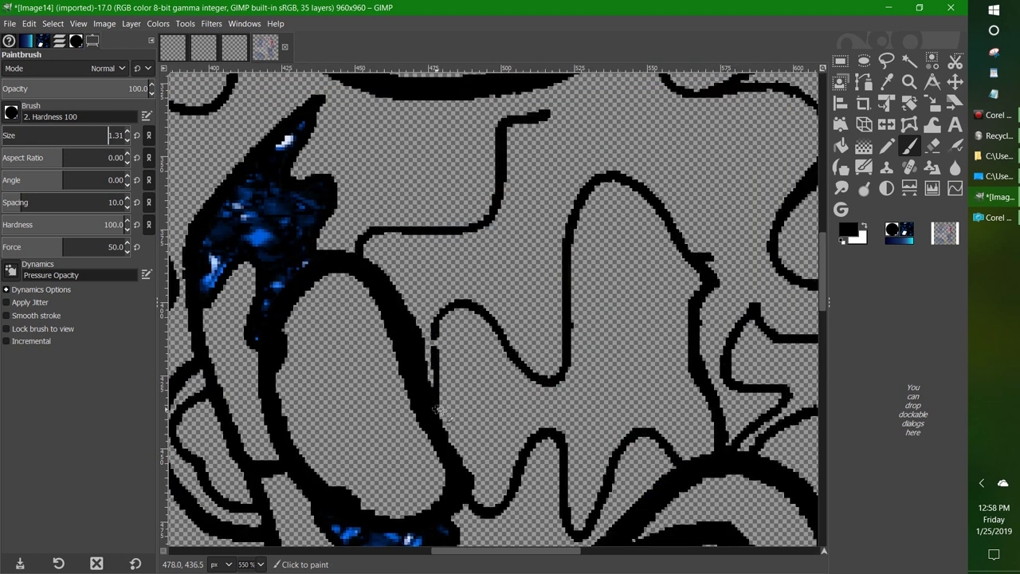
pyautogui.click(435, 342)
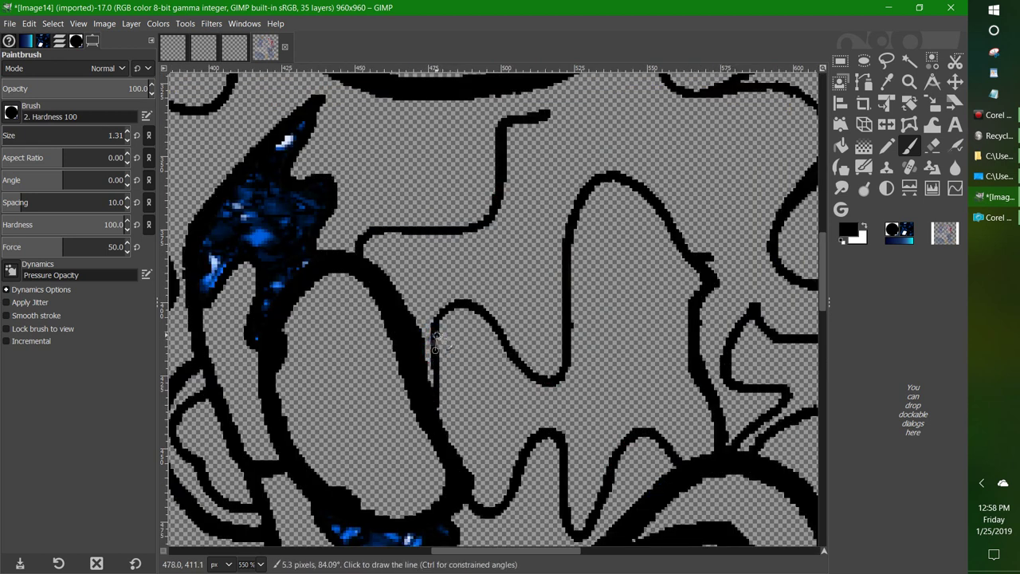
pyautogui.keyDown('shift'); pyautogui.click(437, 332); pyautogui.keyUp('shift')
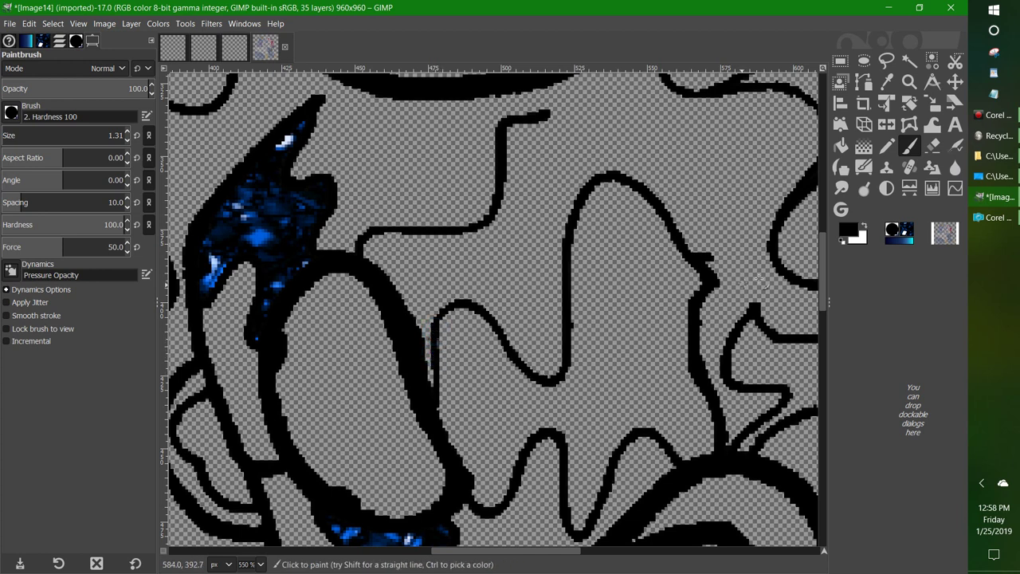
pyautogui.click(933, 145)
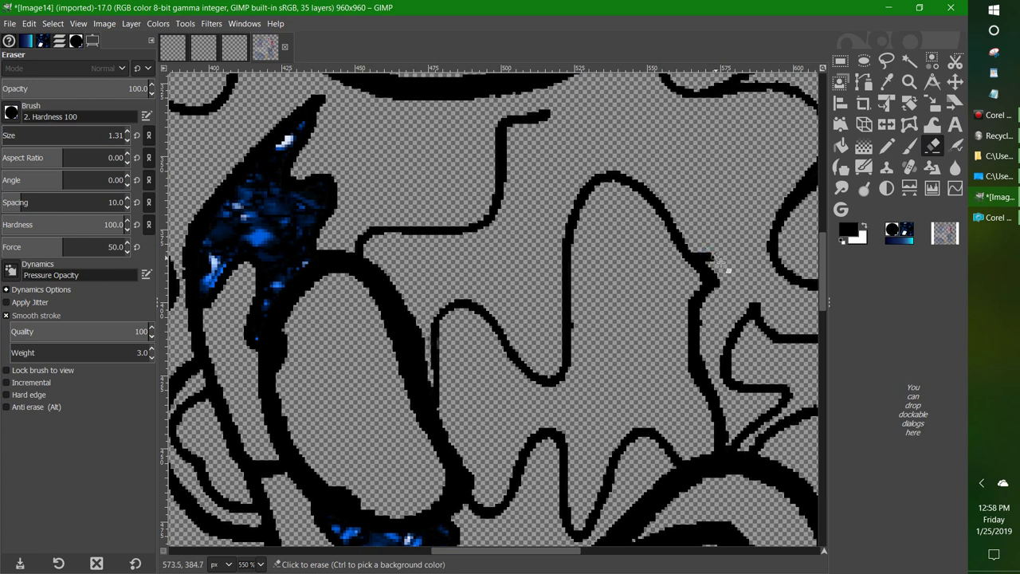
# Erase the small stray spur off the black outline and zoom back out
pyautogui.click(710, 257)
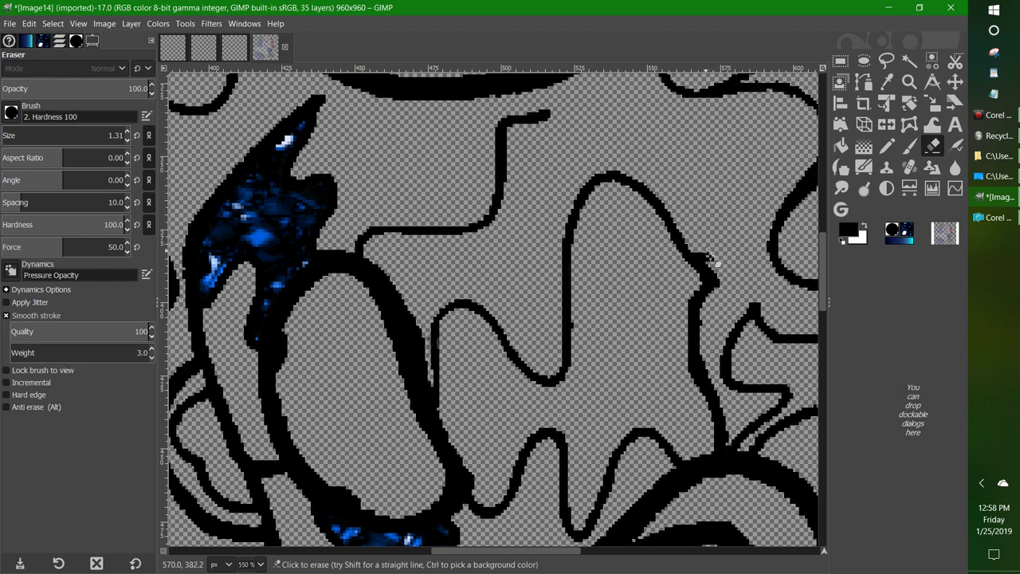
pyautogui.moveTo(710, 256)
pyautogui.mouseDown()
pyautogui.moveTo(728, 273)
pyautogui.moveTo(699, 252)
pyautogui.moveTo(734, 282)
pyautogui.moveTo(706, 252)
pyautogui.moveTo(733, 266)
pyautogui.moveTo(777, 314)
pyautogui.mouseUp()
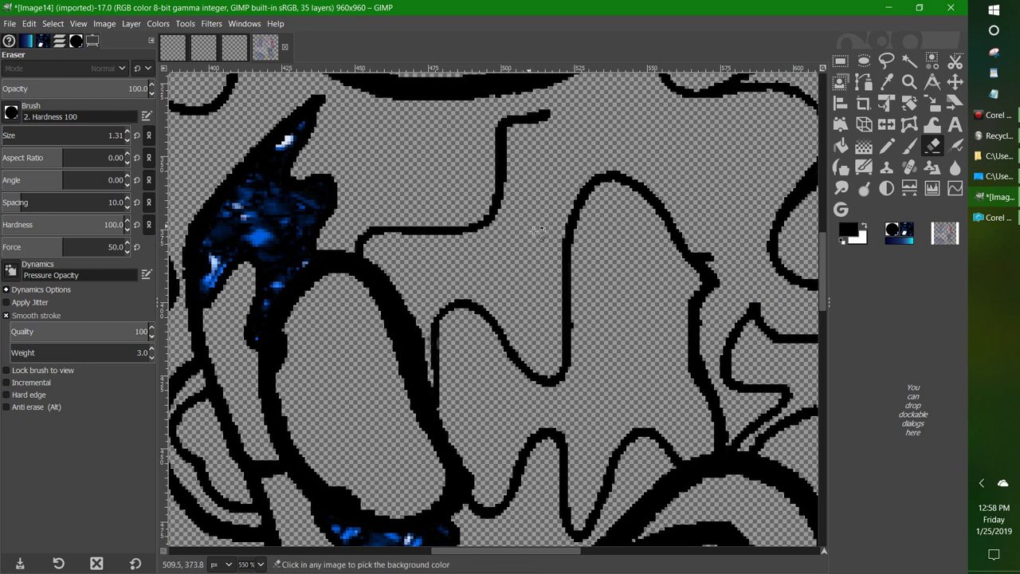
pyautogui.scroll(-3, 539, 230)
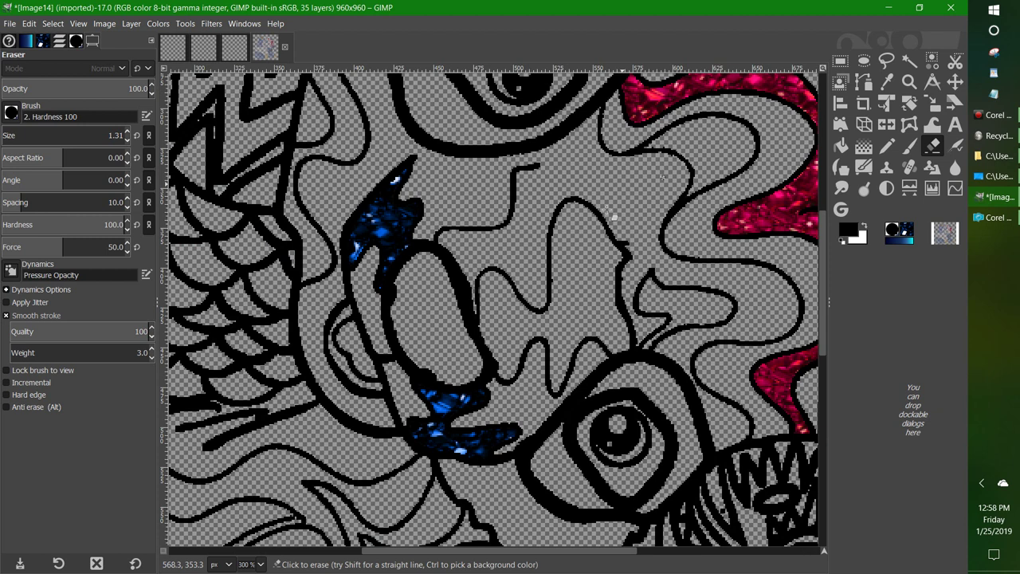
pyautogui.scroll(-3, 626, 319)
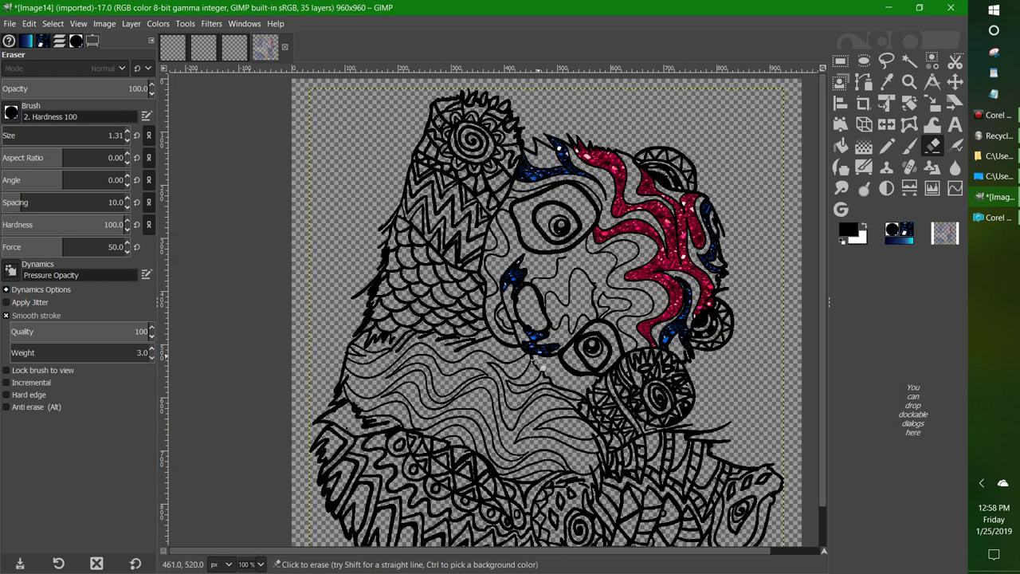
pyautogui.click(909, 62)
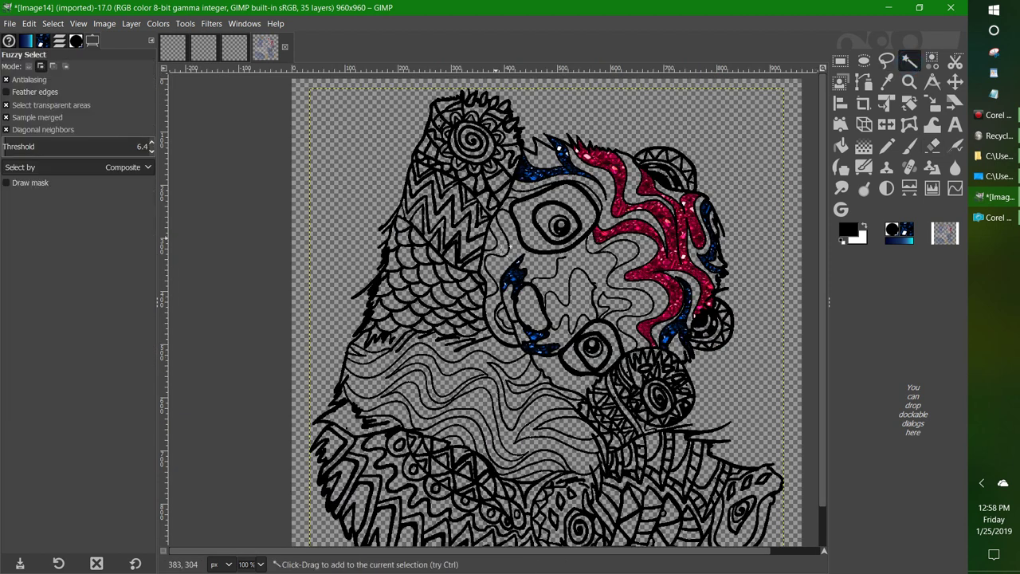
# Fill the selected face oval with the brown bead18 pattern
pyautogui.click(44, 40)
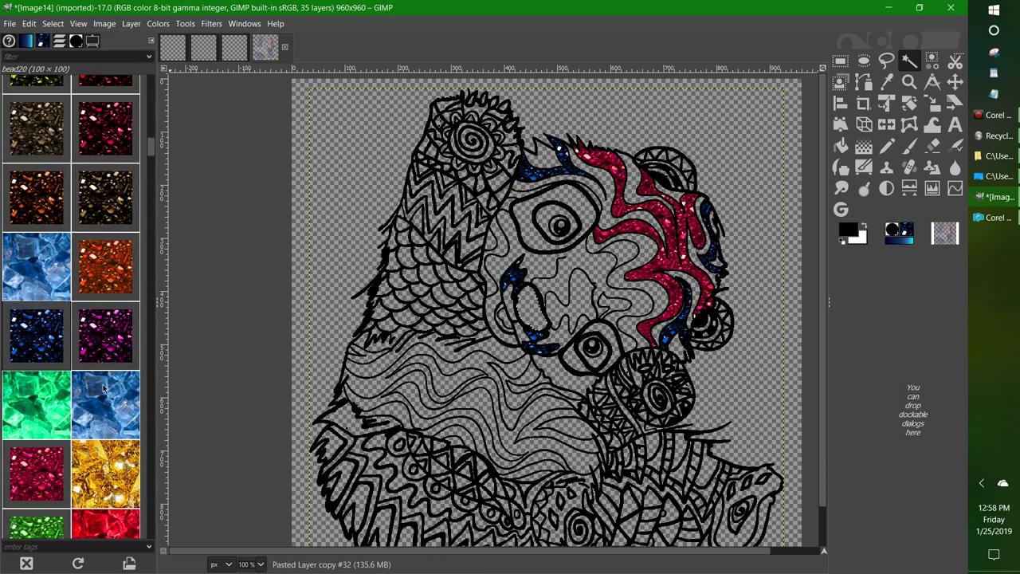
pyautogui.scroll(-5, 104, 389)
pyautogui.click(35, 232)
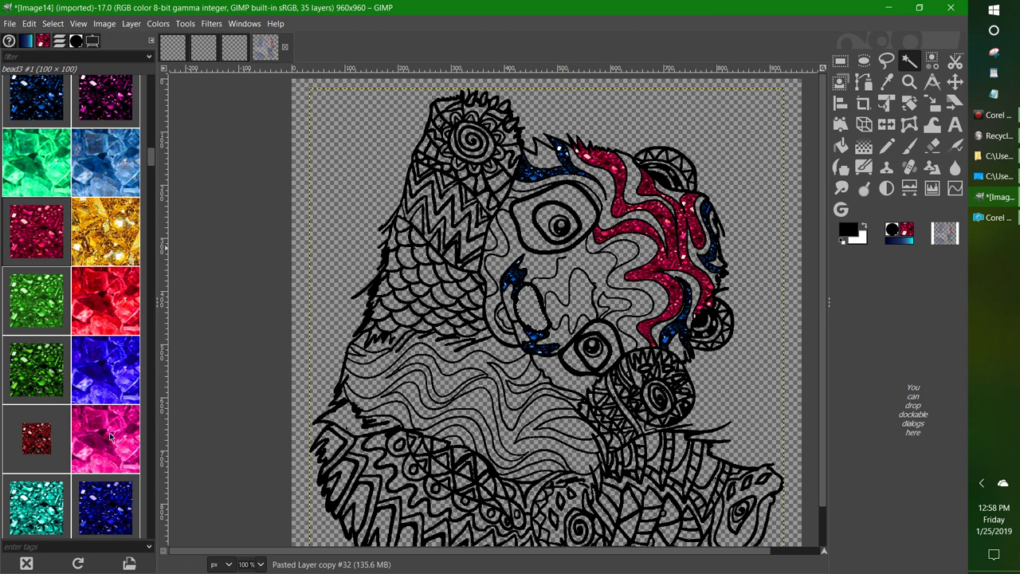
pyautogui.scroll(5, 110, 437)
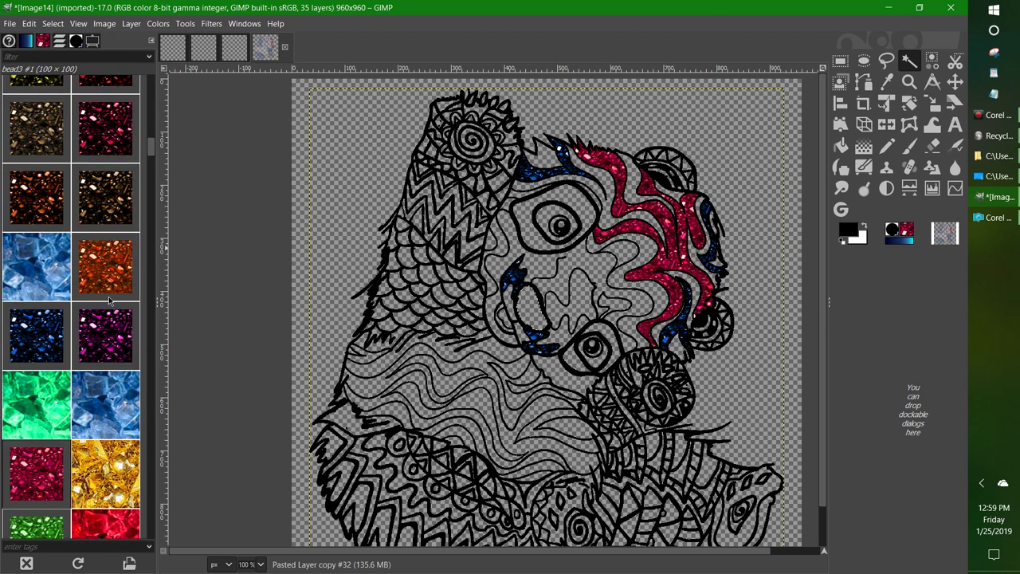
pyautogui.click(48, 203)
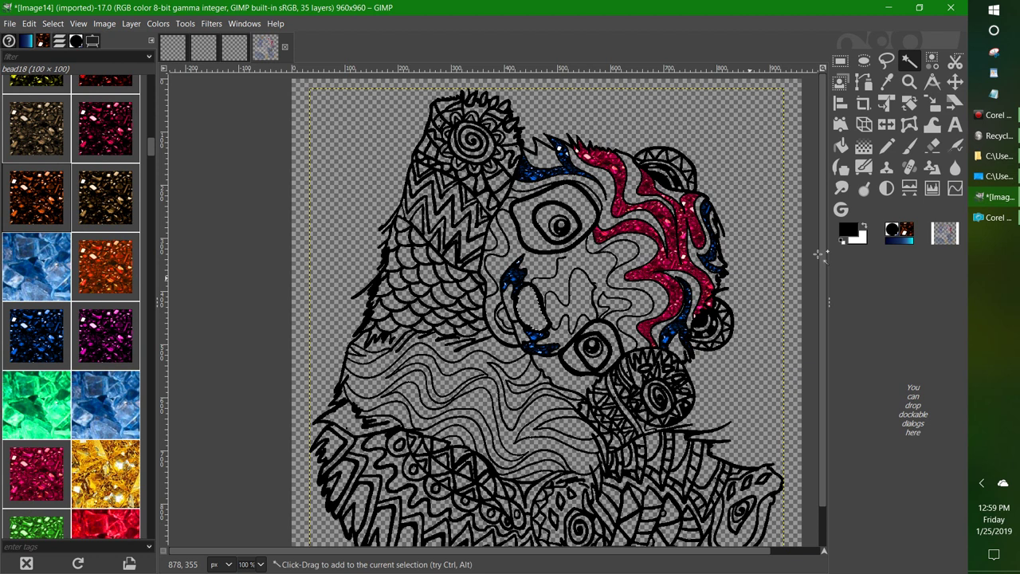
pyautogui.click(841, 145)
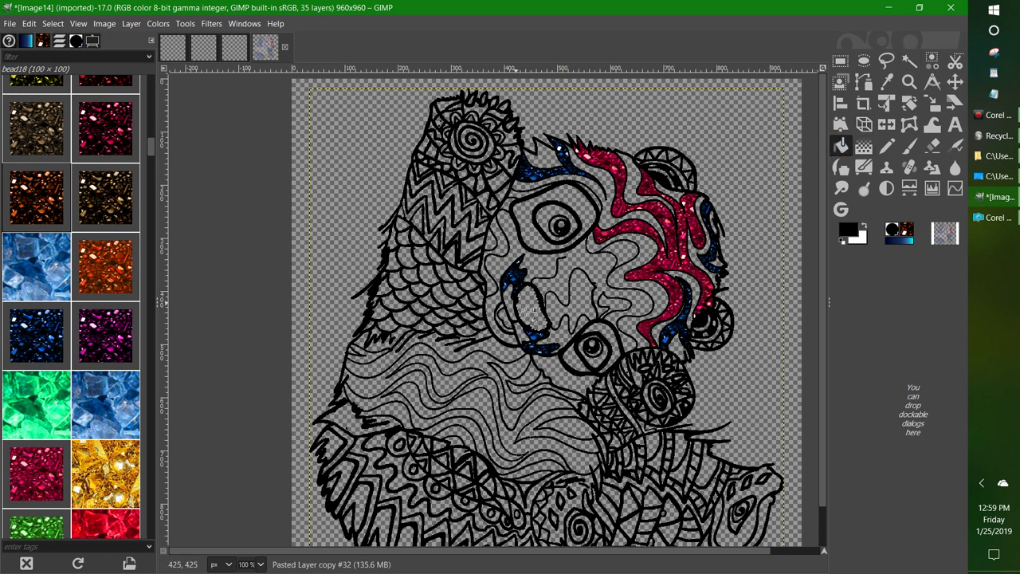
pyautogui.click(516, 295)
# Try magenta bead1 #1 and orange ember fills on the oval, undoing both
pyautogui.scroll(2, 105, 226)
pyautogui.click(114, 154)
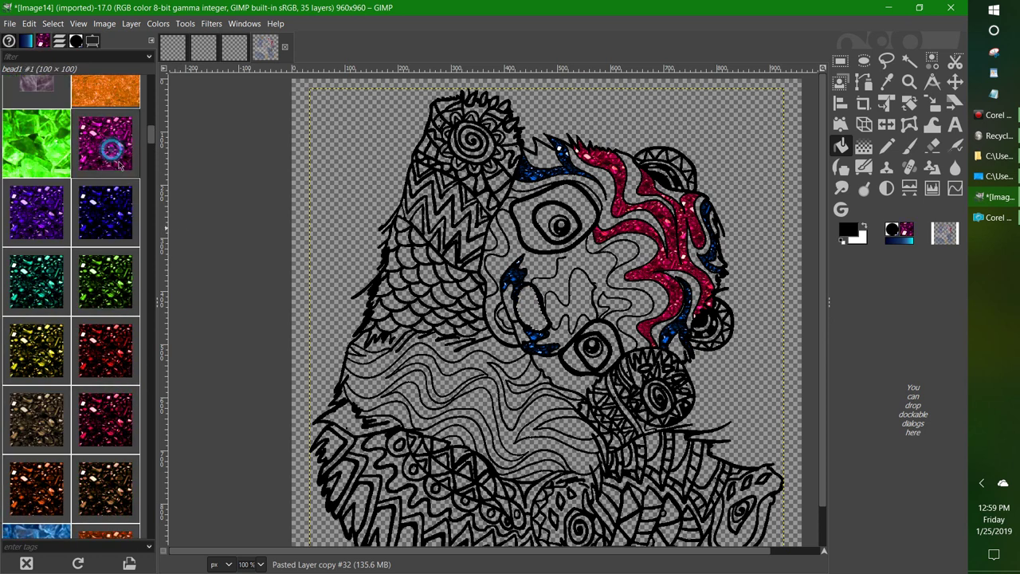
pyautogui.click(541, 317)
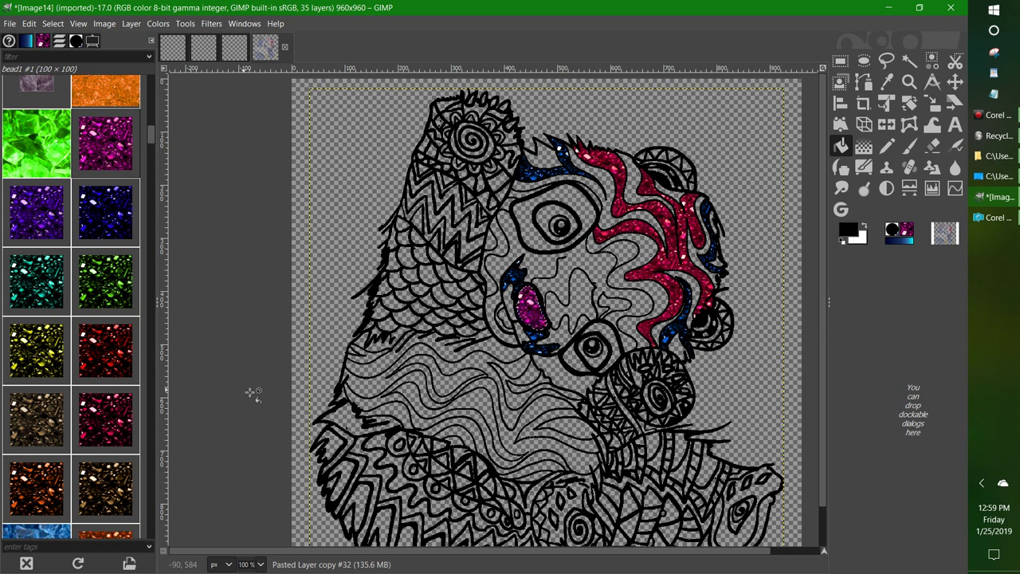
pyautogui.hotkey('ctrl', 'z')
pyautogui.scroll(5, 115, 294)
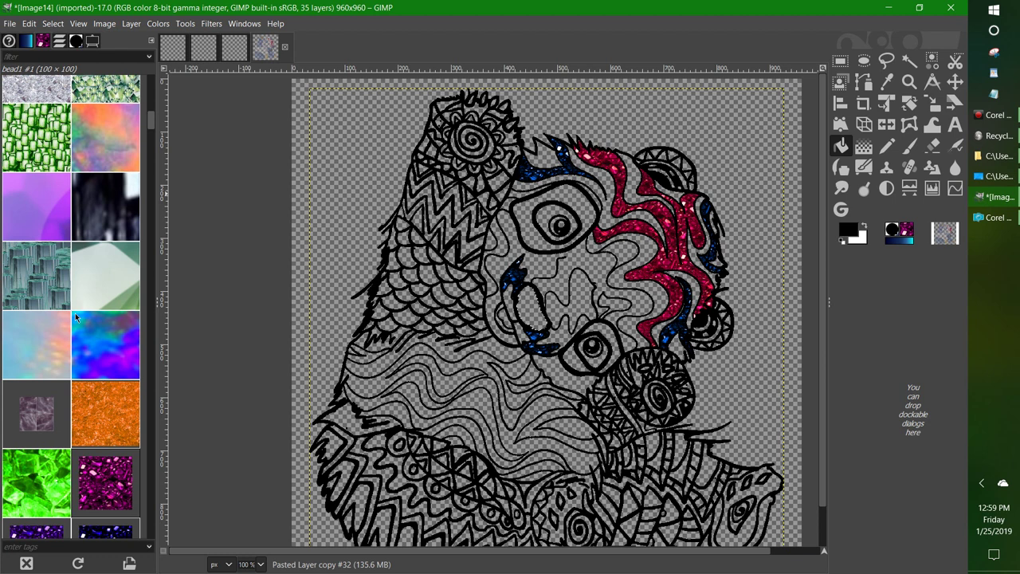
pyautogui.scroll(6, 76, 317)
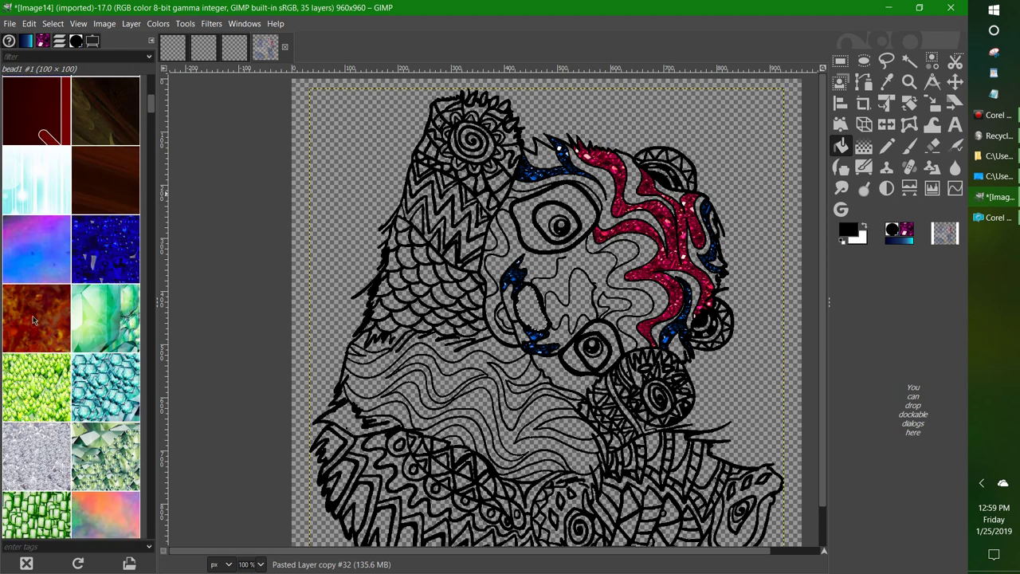
pyautogui.click(34, 320)
pyautogui.click(535, 313)
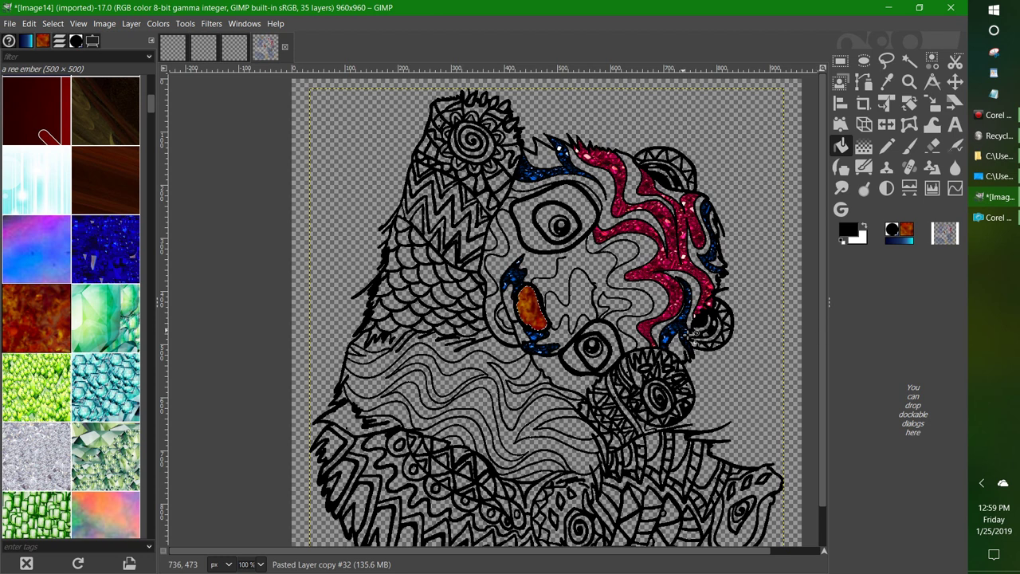
pyautogui.hotkey('ctrl', 'z')
# Fill the oval with the Burlwood wood pattern and clear the selection
pyautogui.scroll(-3, 69, 345)
pyautogui.scroll(-2, 69, 345)
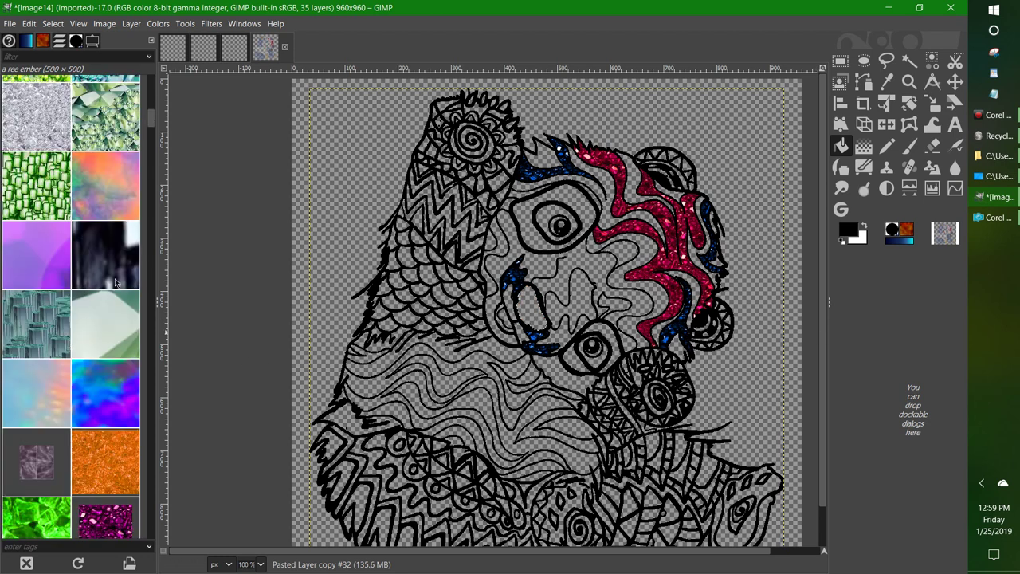
pyautogui.moveTo(155, 119); pyautogui.dragTo(164, 181)
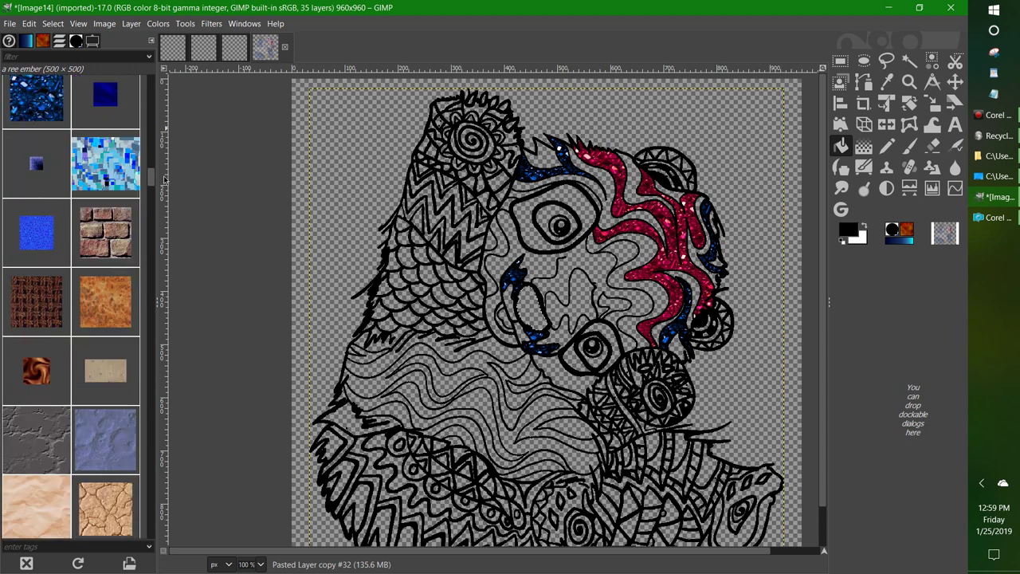
pyautogui.click(120, 299)
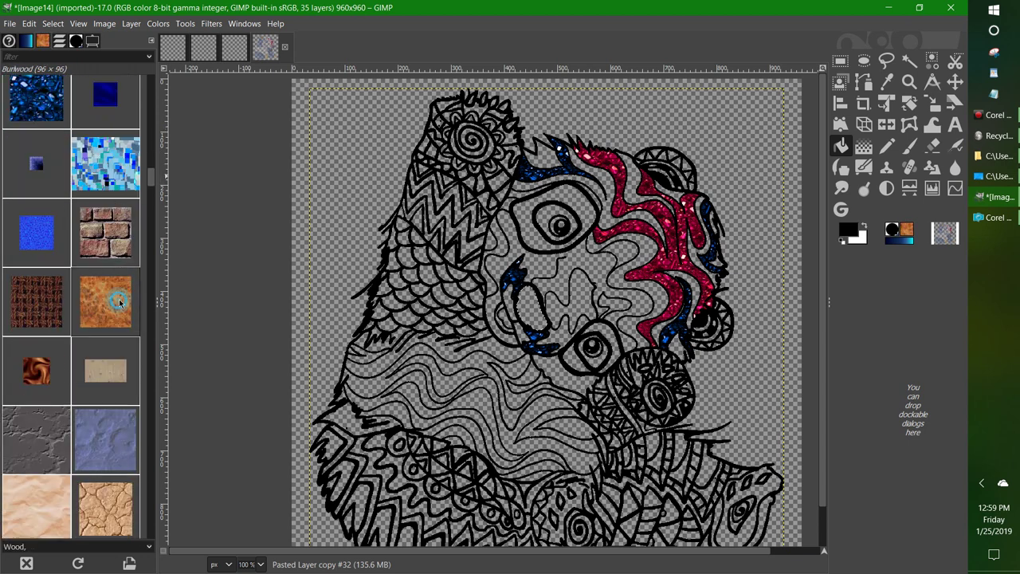
pyautogui.click(541, 314)
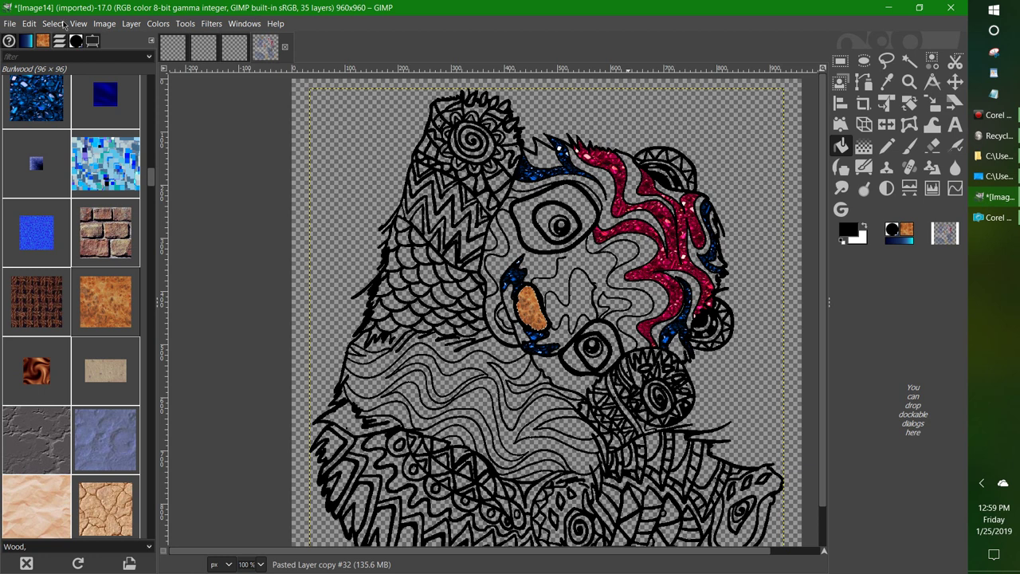
pyautogui.click(64, 25)
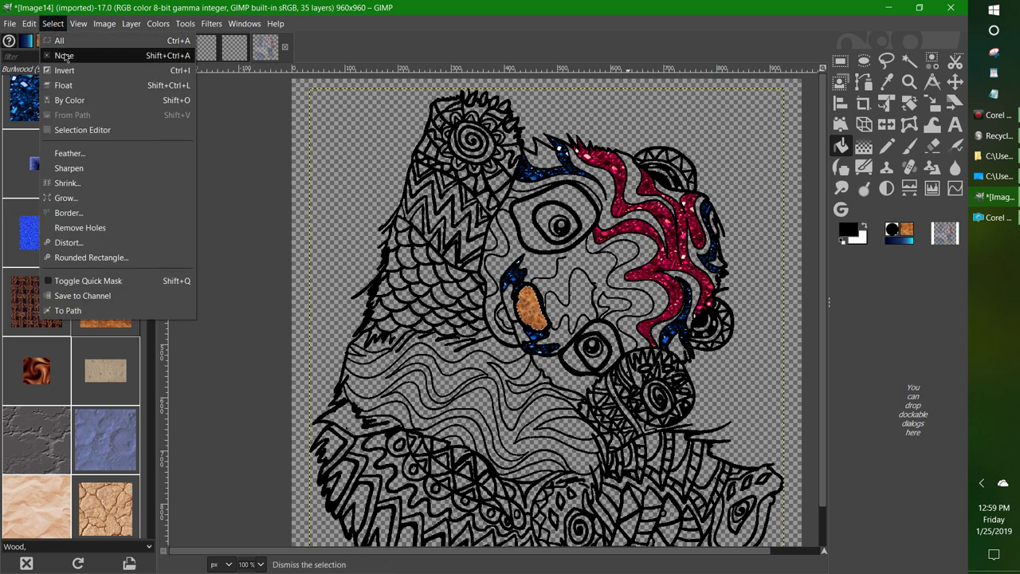
pyautogui.click(64, 56)
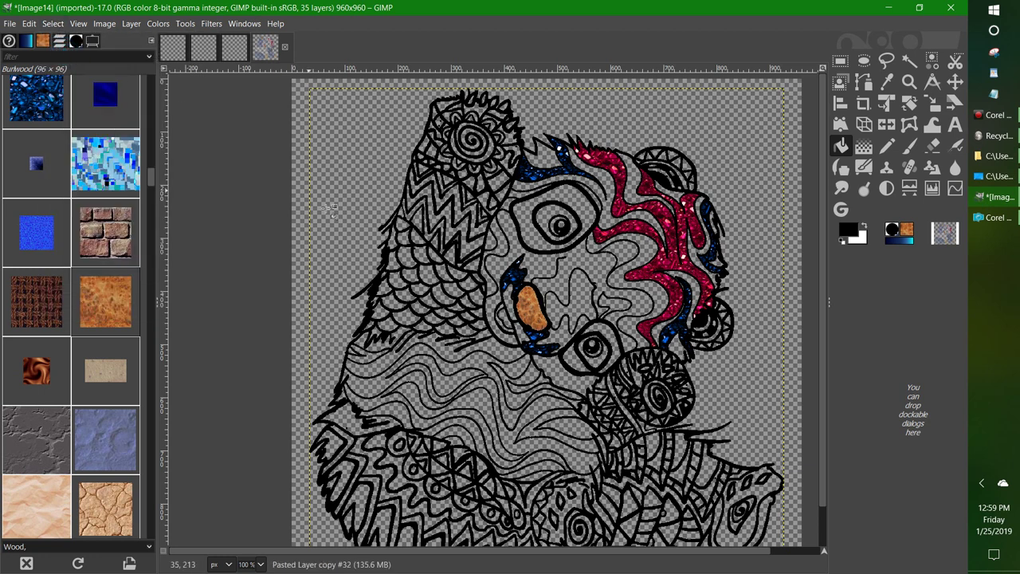
pyautogui.moveTo(154, 178); pyautogui.dragTo(154, 200)
# Choose the pale gemmed28 pattern to fill the panda's two eye whites
pyautogui.scroll(-1, 153, 199)
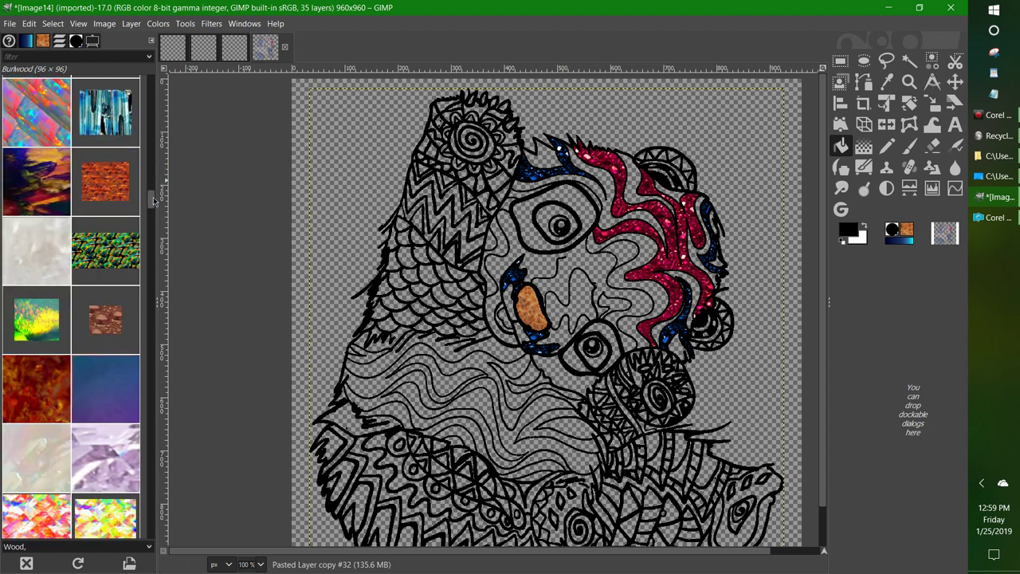
pyautogui.scroll(-1, 154, 201)
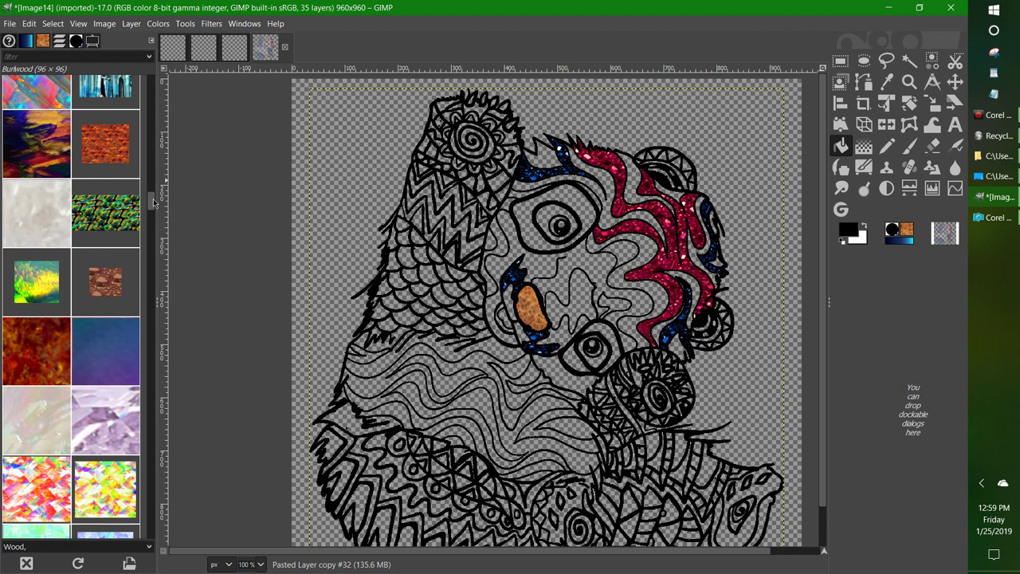
pyautogui.moveTo(154, 203); pyautogui.dragTo(156, 217)
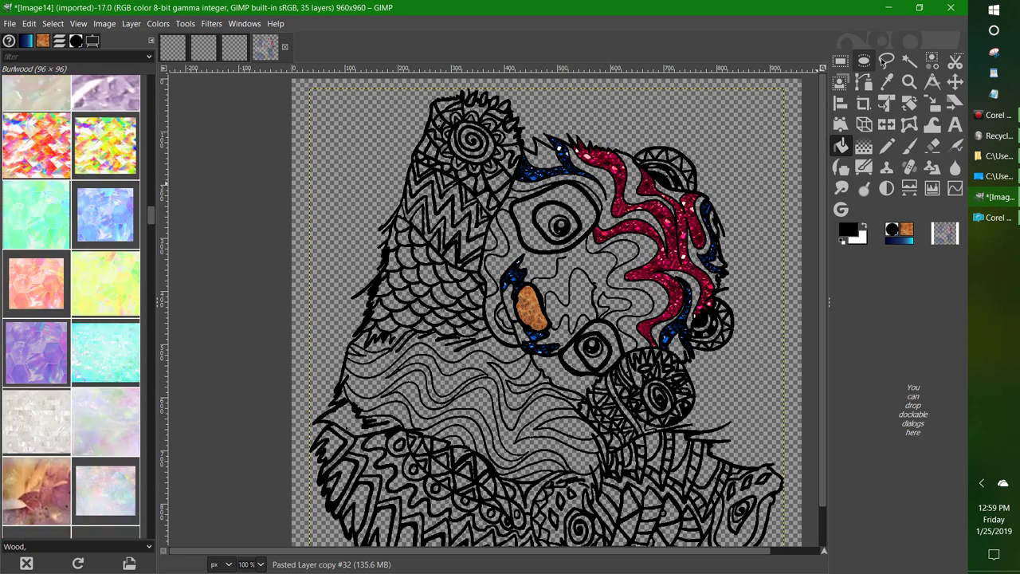
pyautogui.click(909, 60)
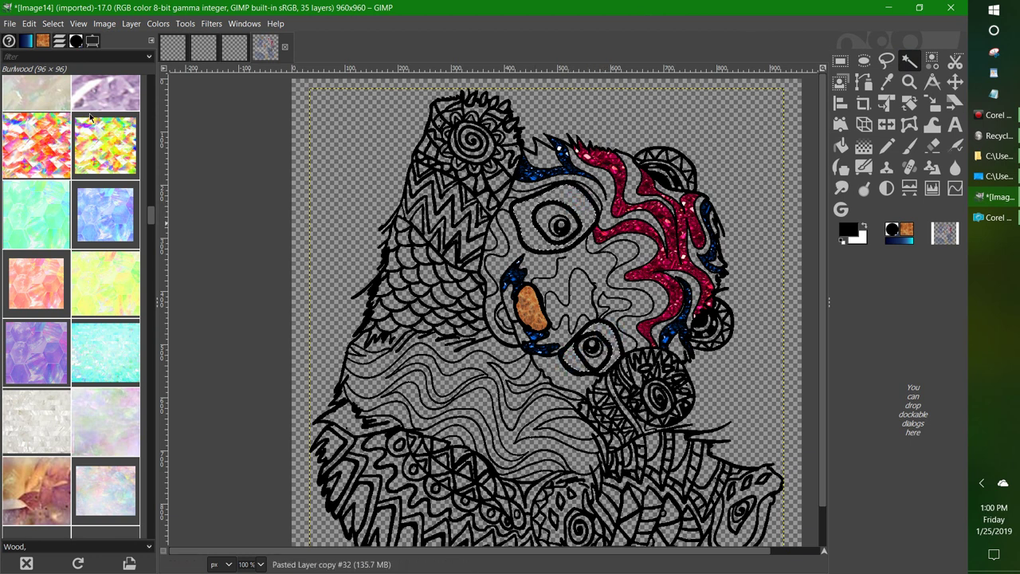
pyautogui.click(42, 95)
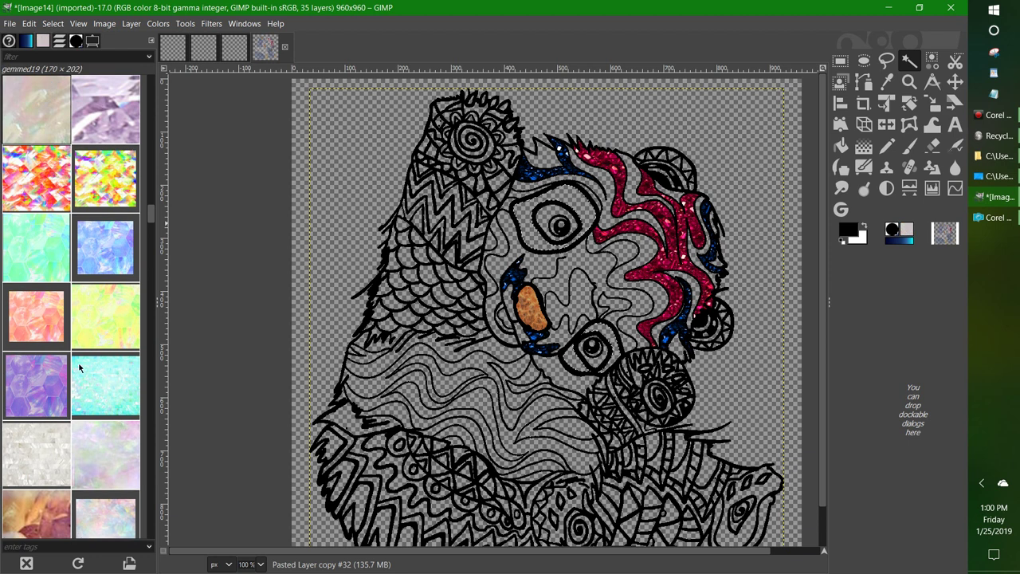
pyautogui.click(35, 460)
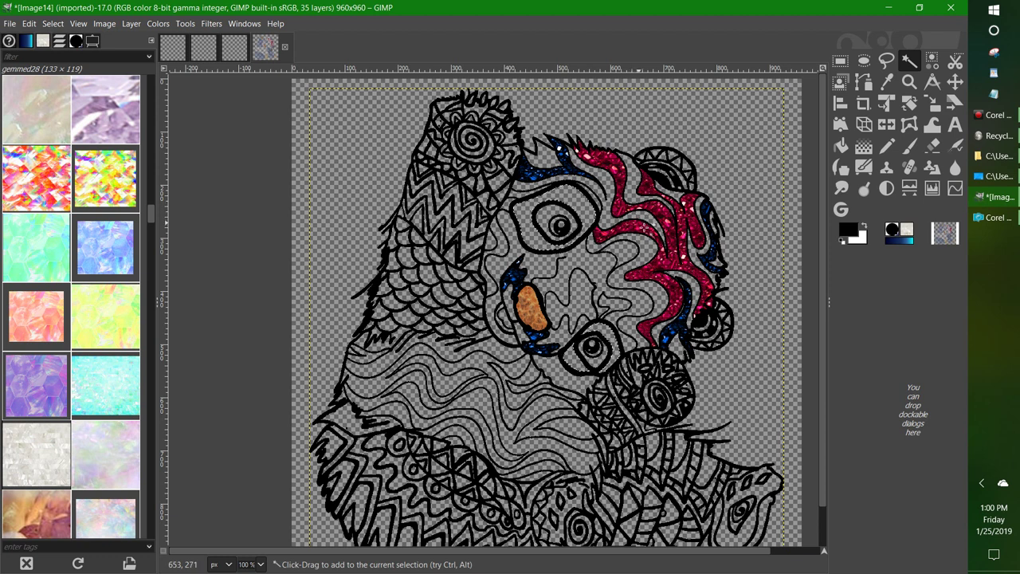
pyautogui.click(842, 145)
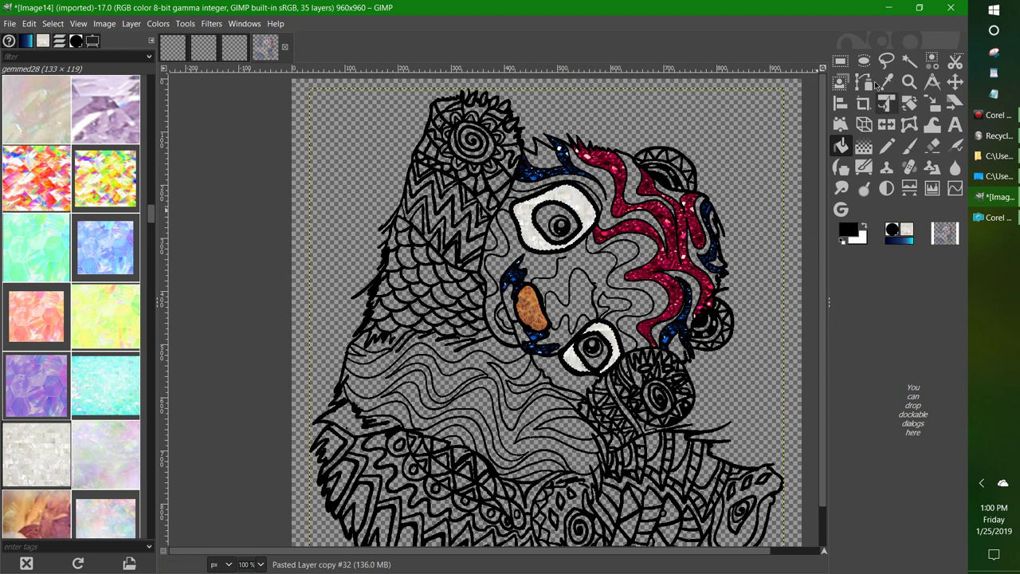
# Deselect all and drag Pasted Layer copy #31 above copy #32 in the layer stack
pyautogui.click(60, 18)
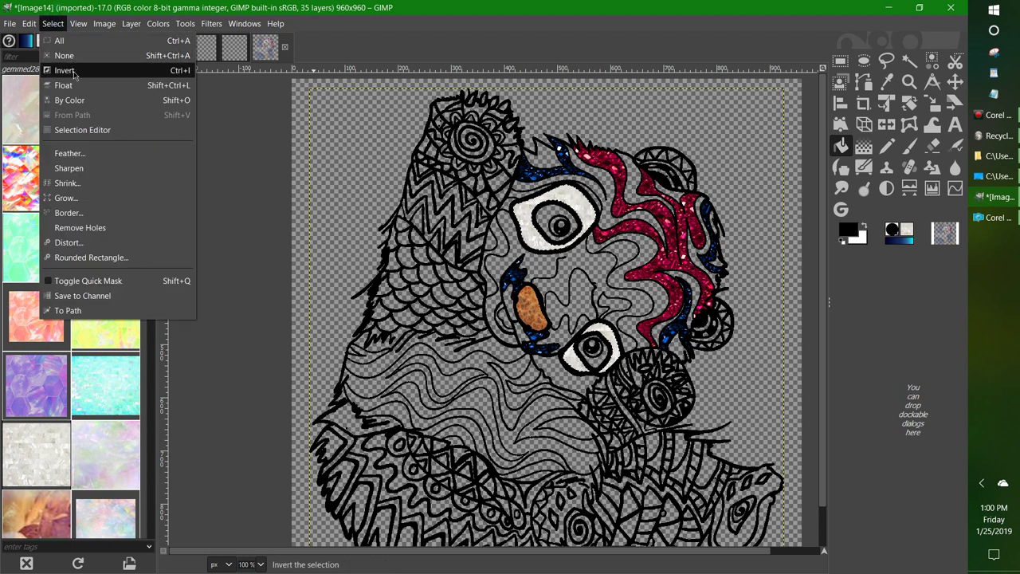
pyautogui.click(67, 53)
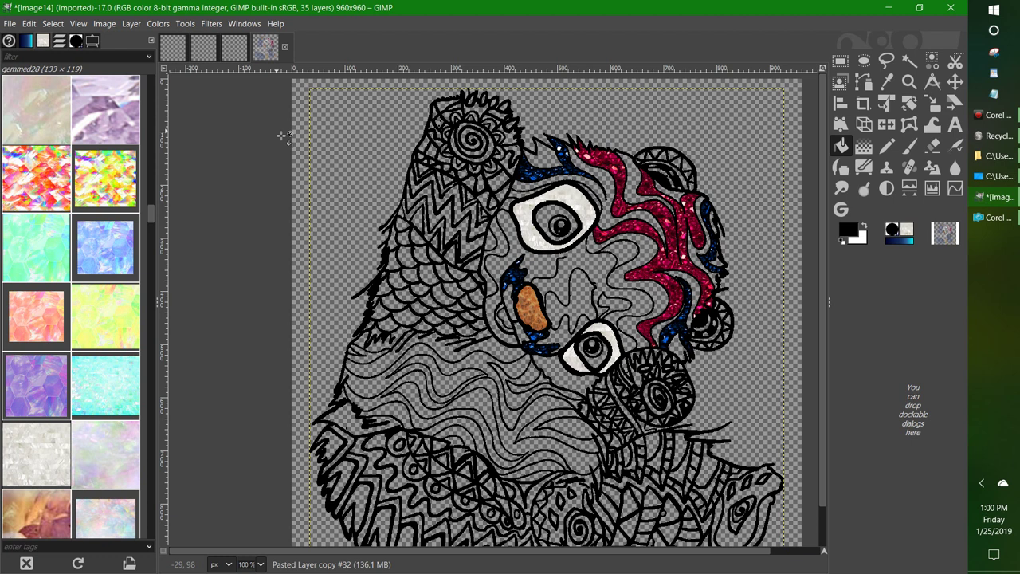
pyautogui.click(59, 42)
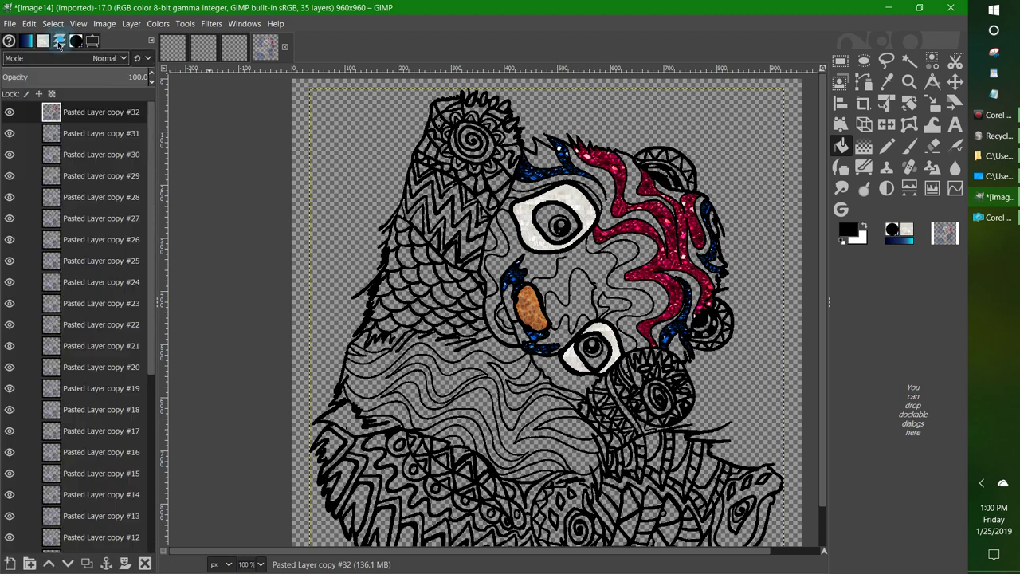
pyautogui.moveTo(85, 137); pyautogui.dragTo(89, 110)
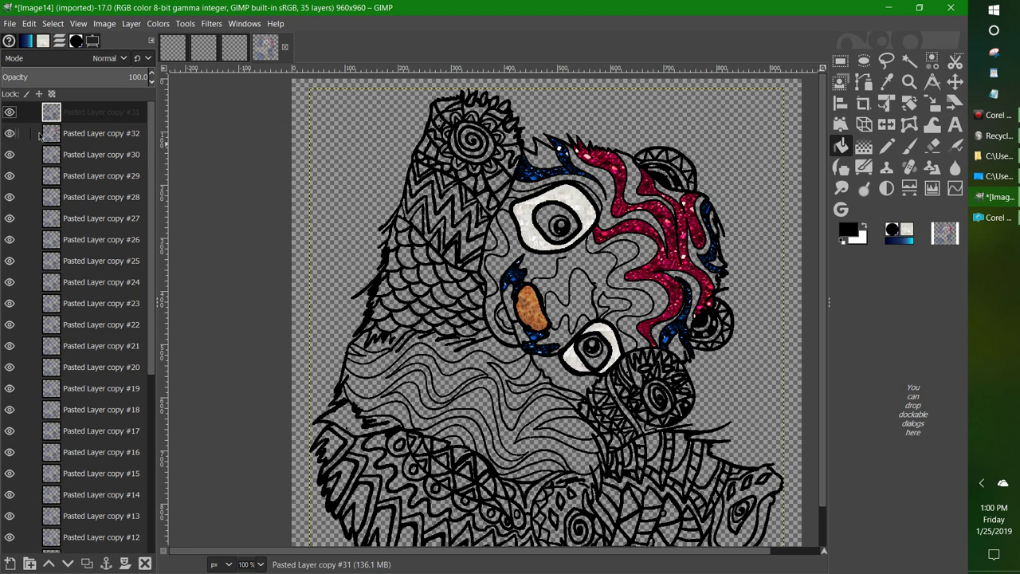
# Hide Pasted Layer copy #32 and paste the line art as a new 894×924 image
pyautogui.click(8, 134)
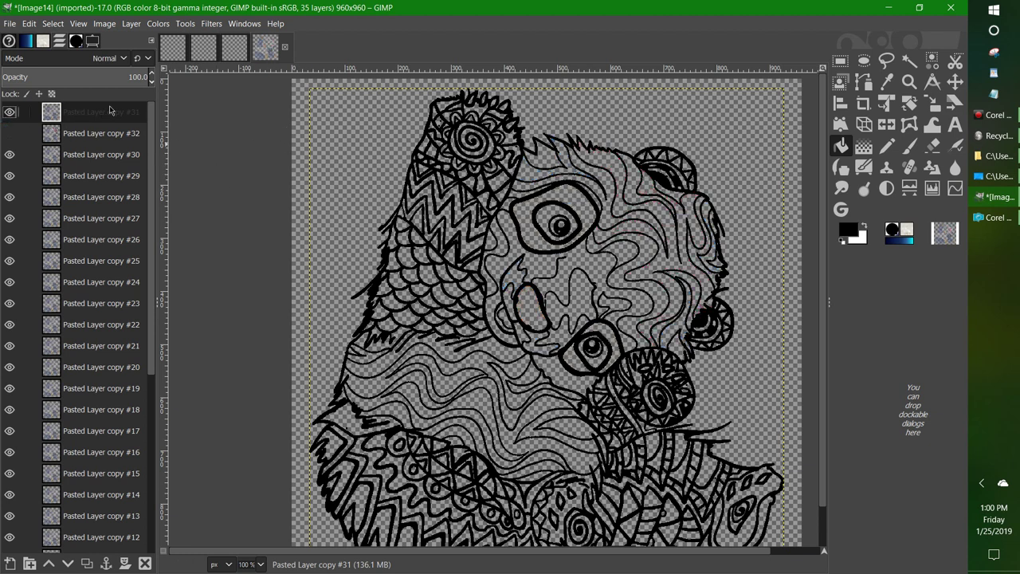
pyautogui.rightClick(534, 204)
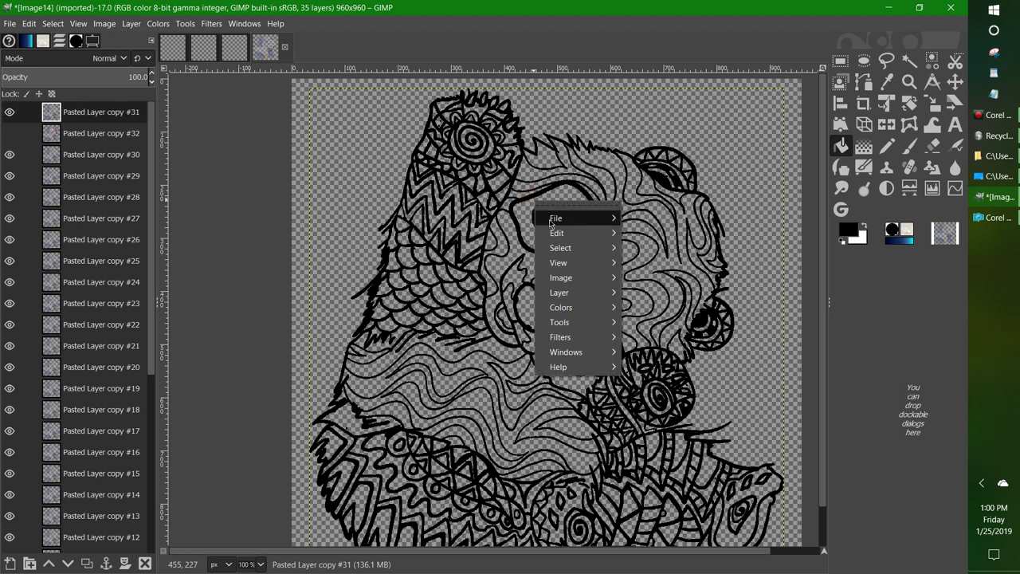
pyautogui.moveTo(558, 233)
pyautogui.moveTo(789, 341)
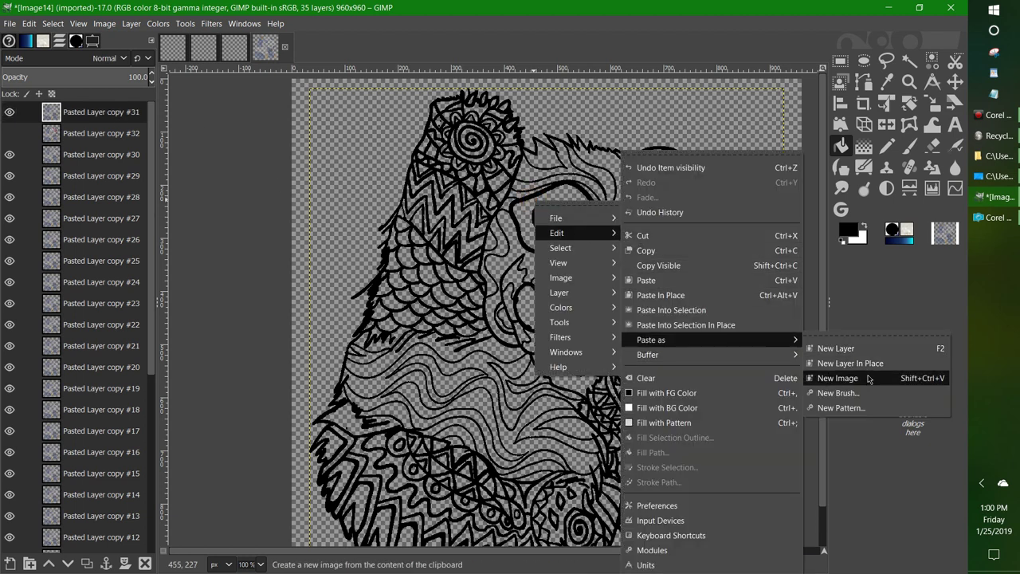
pyautogui.click(869, 380)
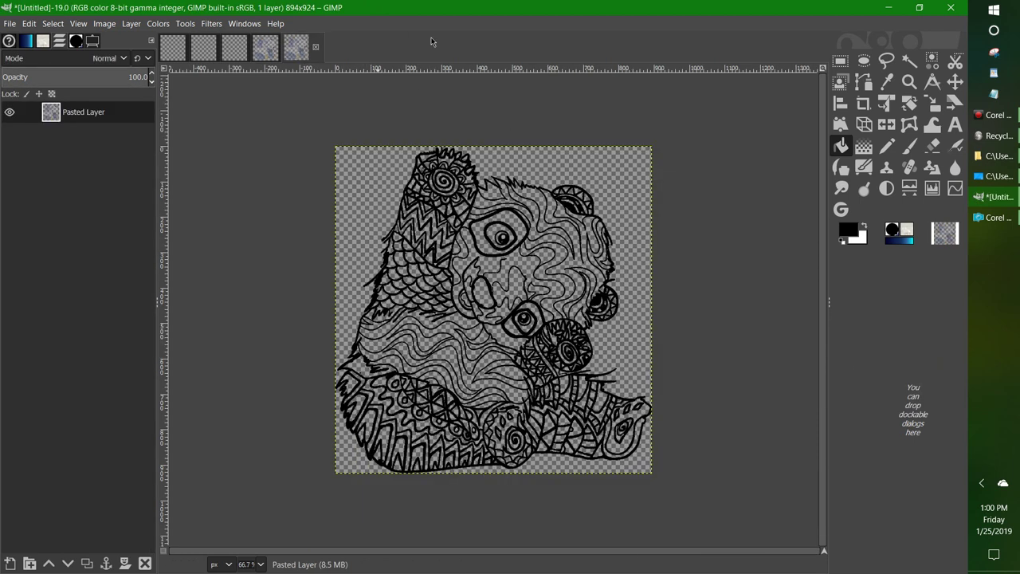
# In the new untitled image, try a gemmed28 pattern fill and then undo it
pyautogui.click(264, 49)
pyautogui.click(309, 49)
pyautogui.click(94, 41)
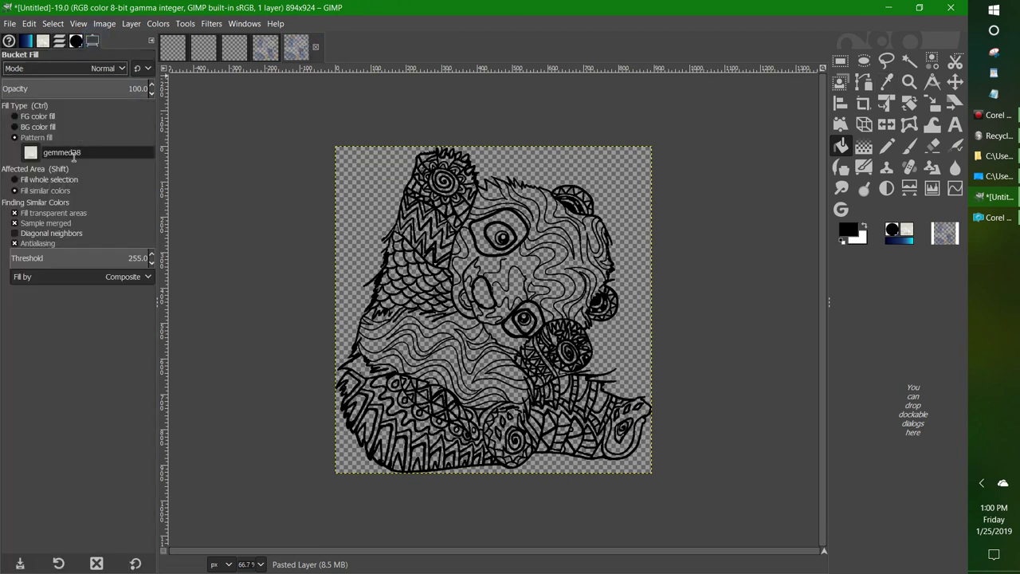
pyautogui.click(626, 168)
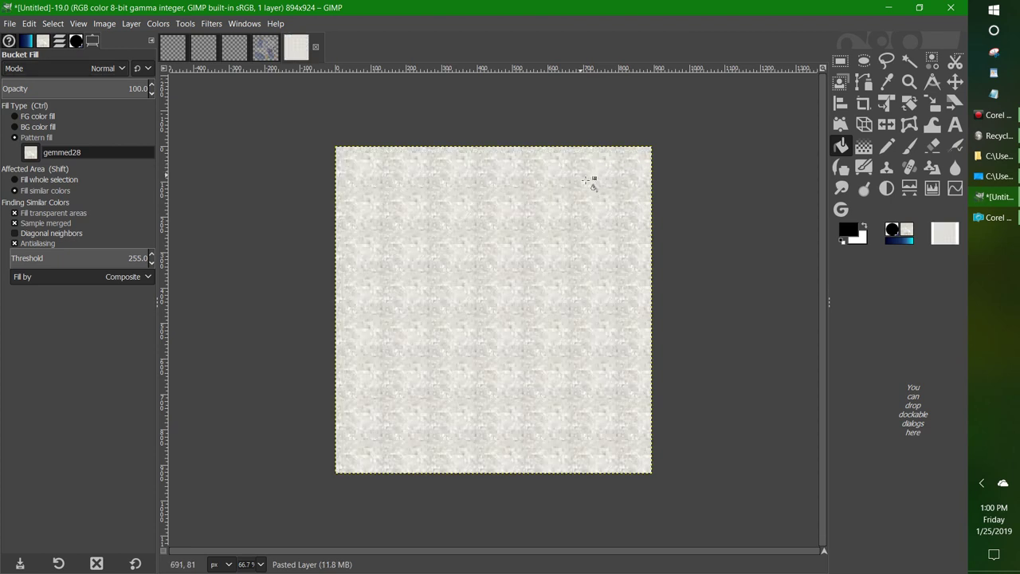
pyautogui.hotkey('ctrl', 'z')
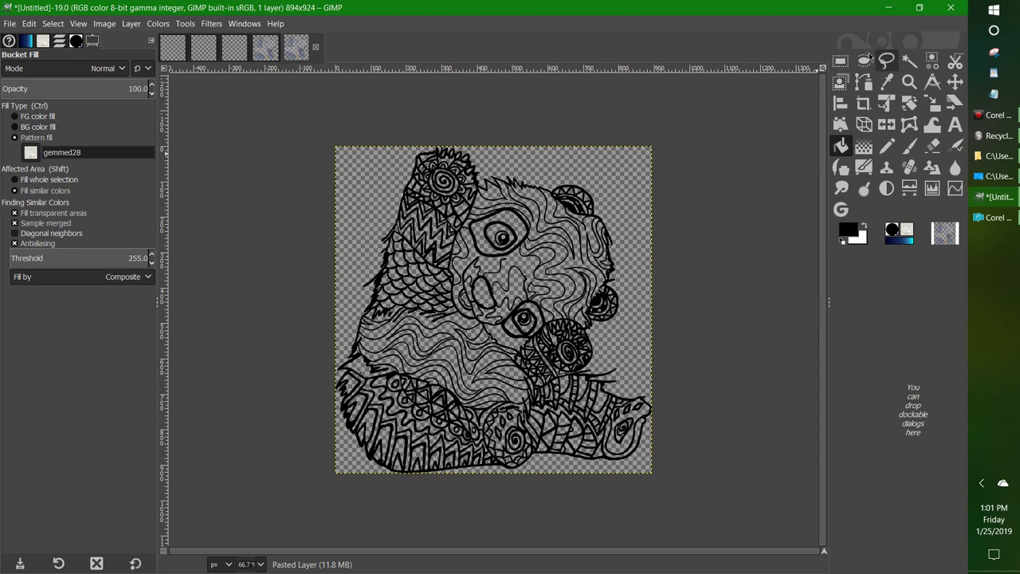
# Fuzzy-select the transparent area around the line art with threshold 177.7
pyautogui.click(912, 62)
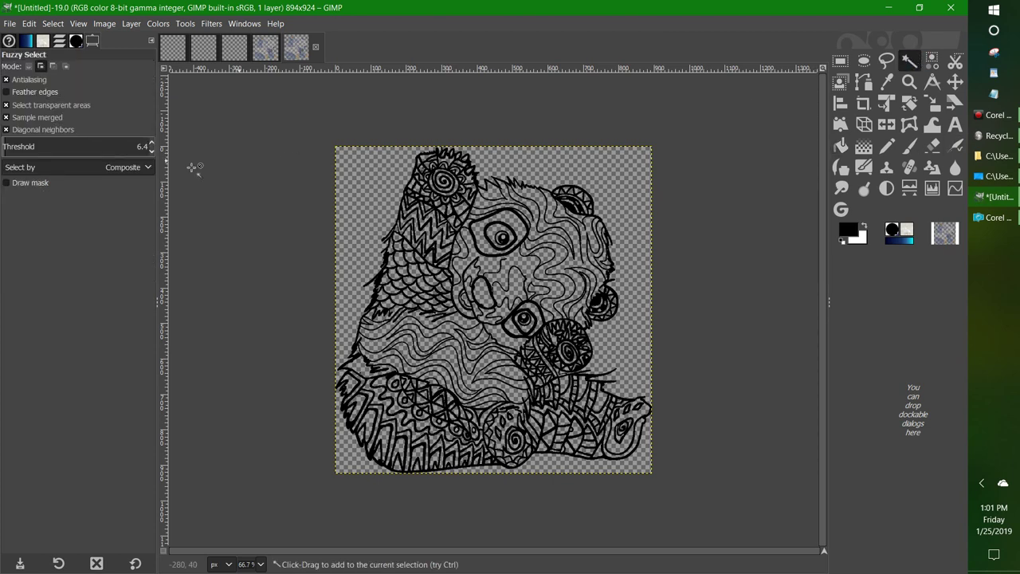
pyautogui.moveTo(91, 155); pyautogui.dragTo(105, 154)
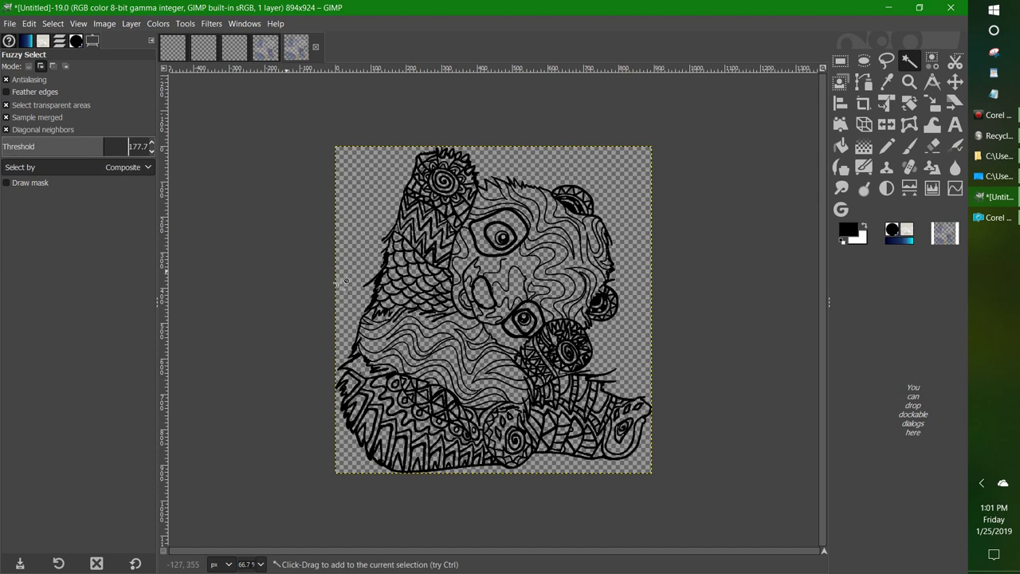
pyautogui.click(635, 173)
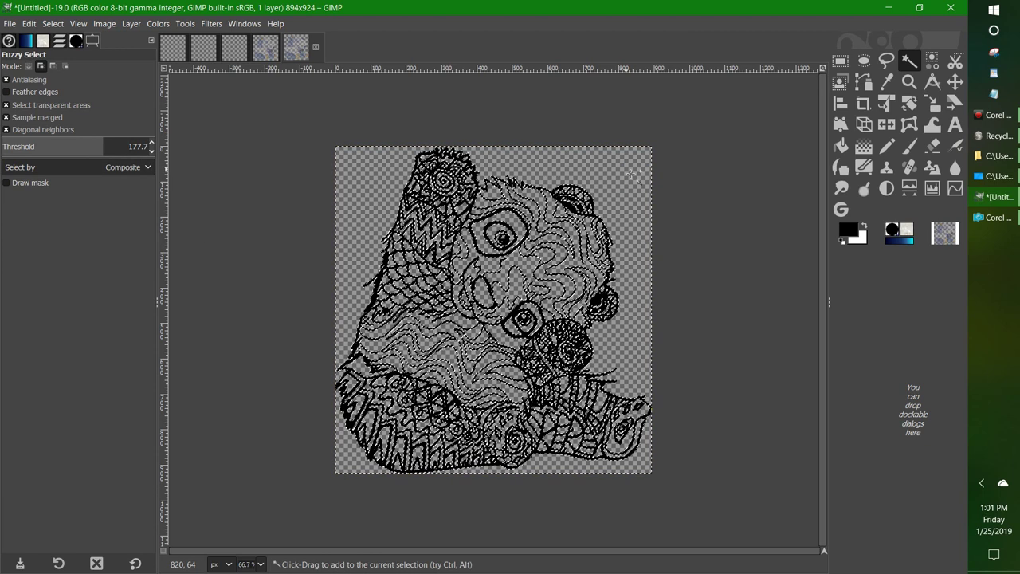
# Invert the selection onto the line work and switch to pattern Bucket Fill with the Patterns list shown
pyautogui.click(52, 23)
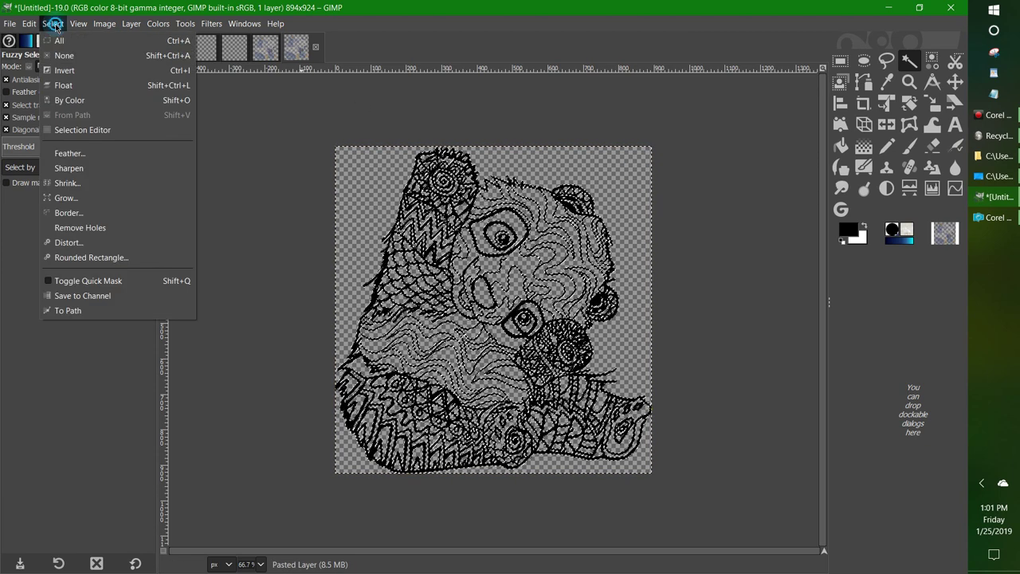
pyautogui.click(64, 70)
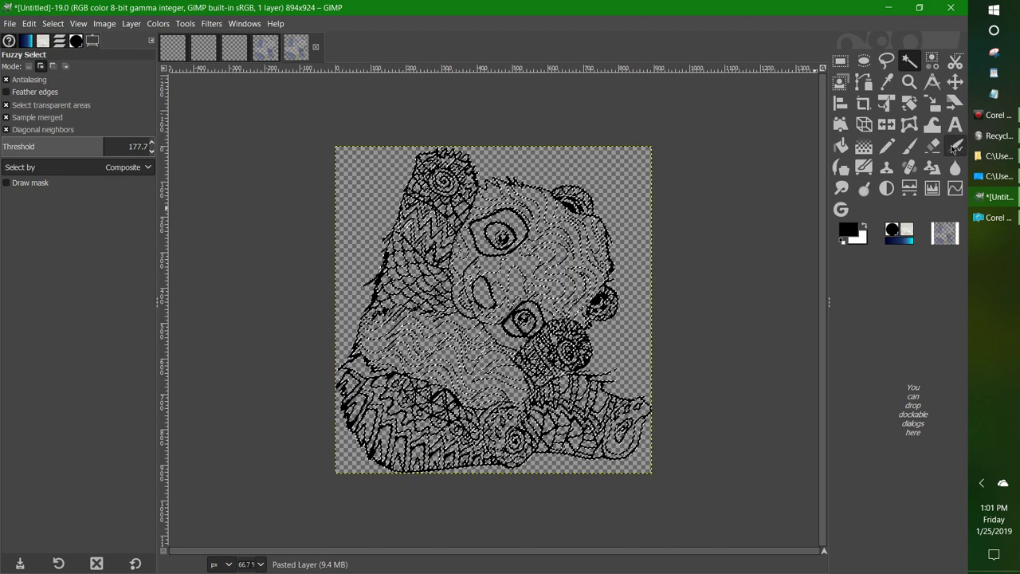
pyautogui.click(957, 146)
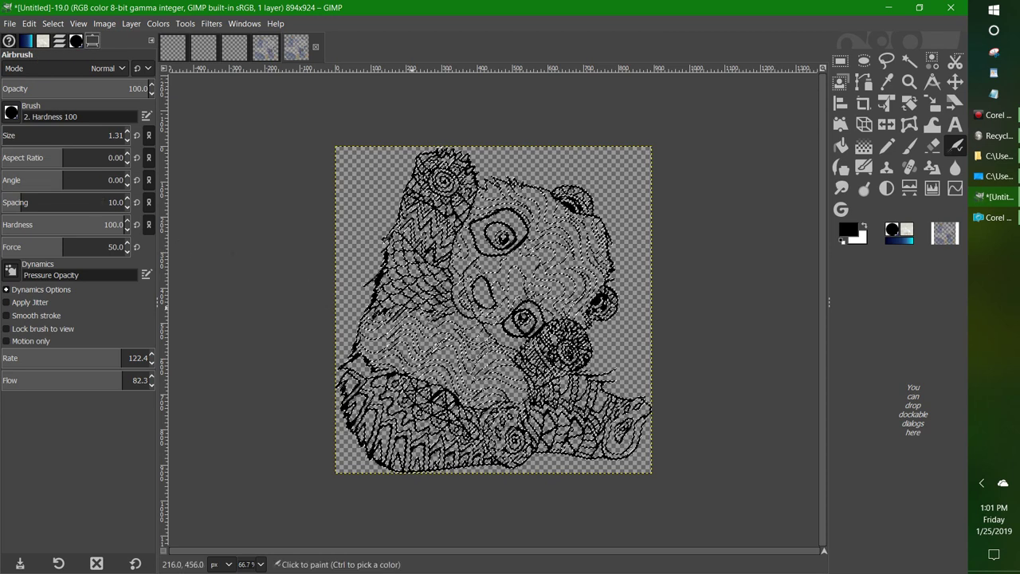
pyautogui.click(841, 145)
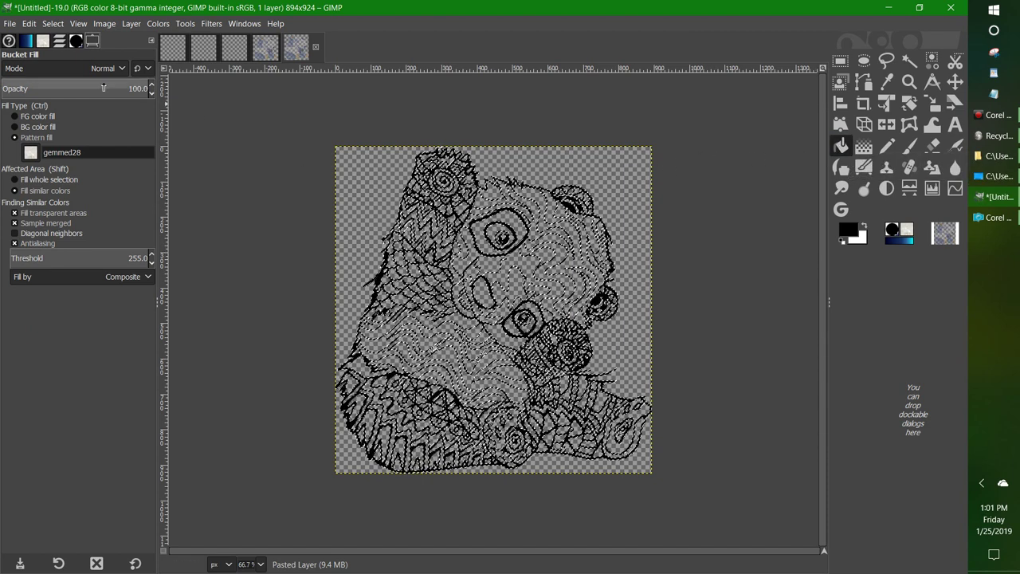
pyautogui.click(43, 41)
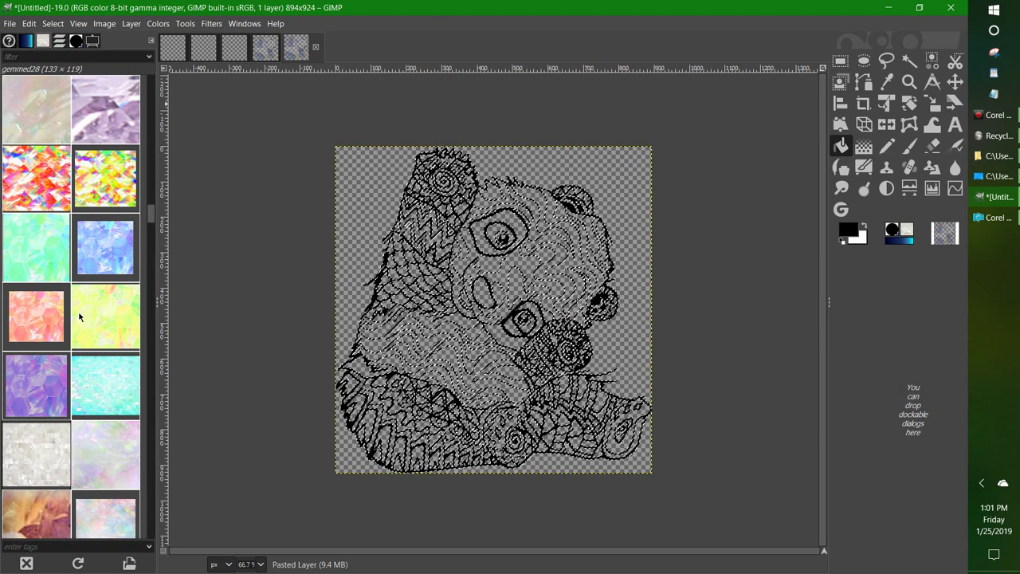
# Scroll the pattern list and choose the smaller golden3 gold pattern
pyautogui.scroll(-8, 79, 316)
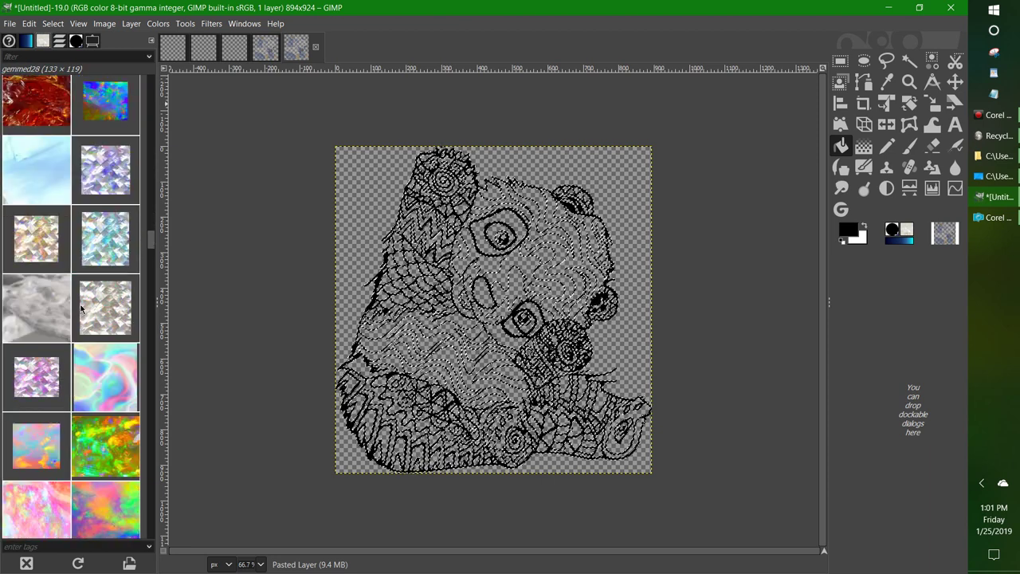
pyautogui.scroll(-8, 81, 309)
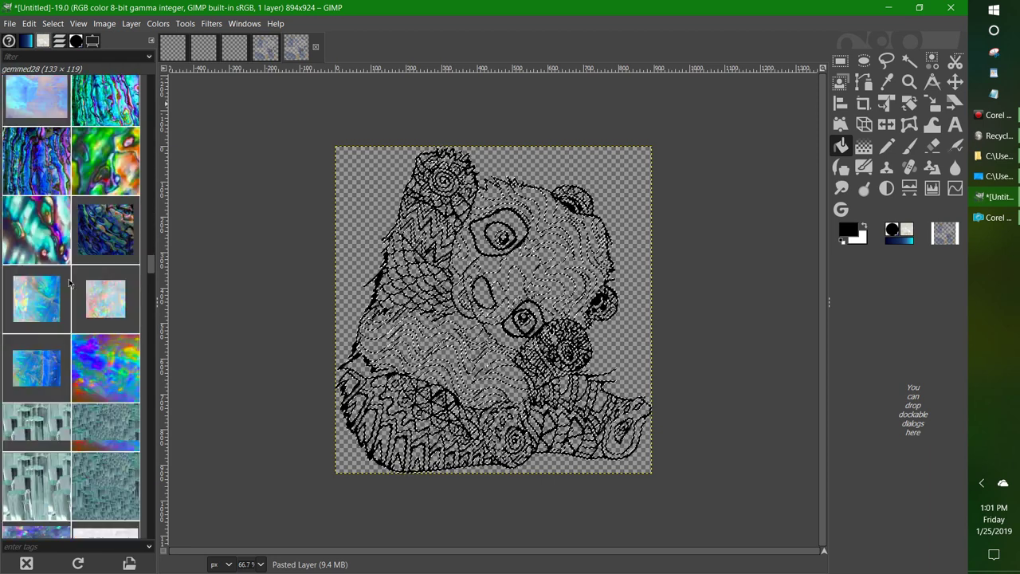
pyautogui.scroll(-8, 69, 283)
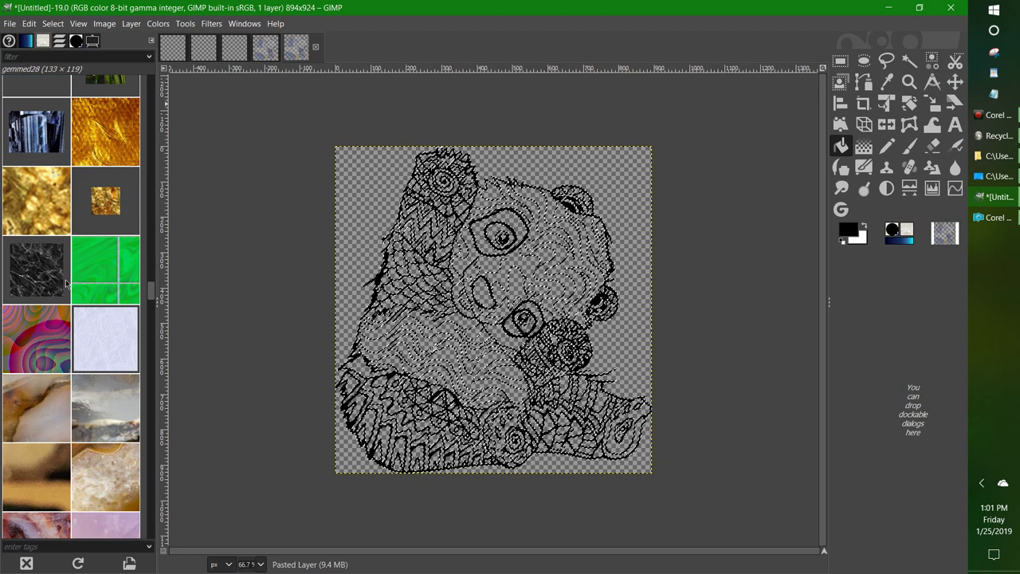
pyautogui.click(21, 202)
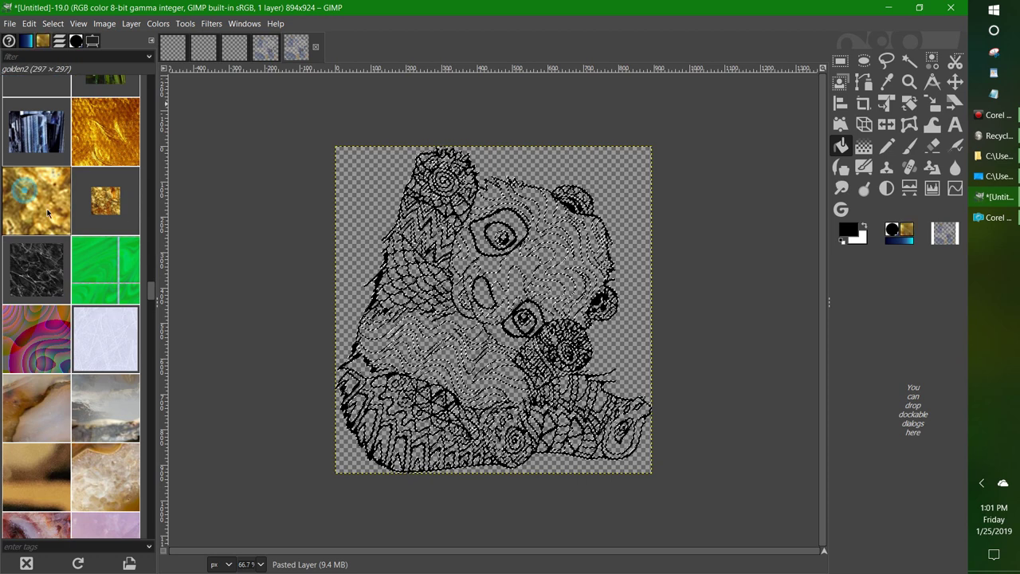
pyautogui.click(95, 209)
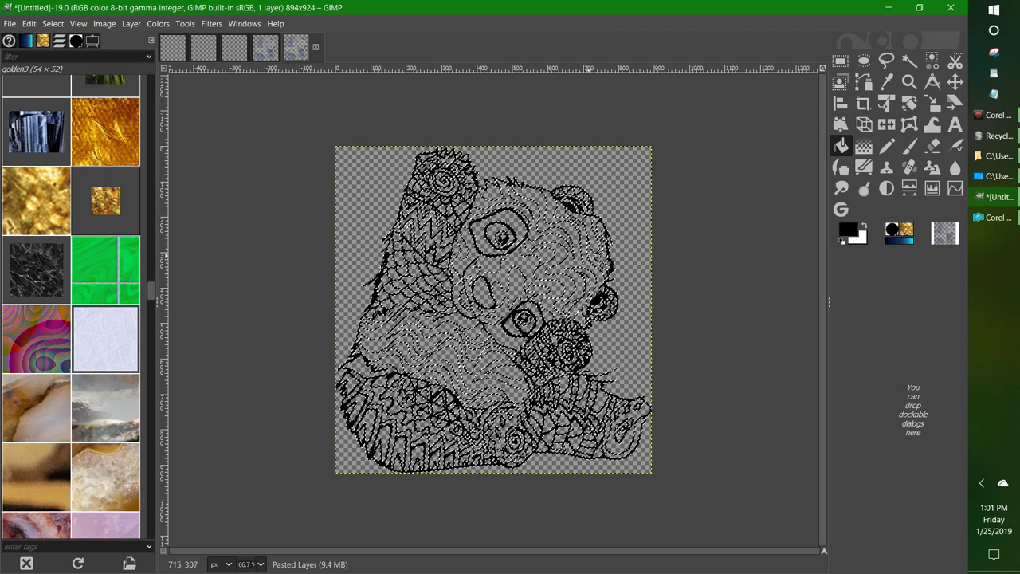
# Zoom to 200% and bucket-fill the selected line work with golden3 gold
pyautogui.press('2')
pyautogui.click(549, 126)
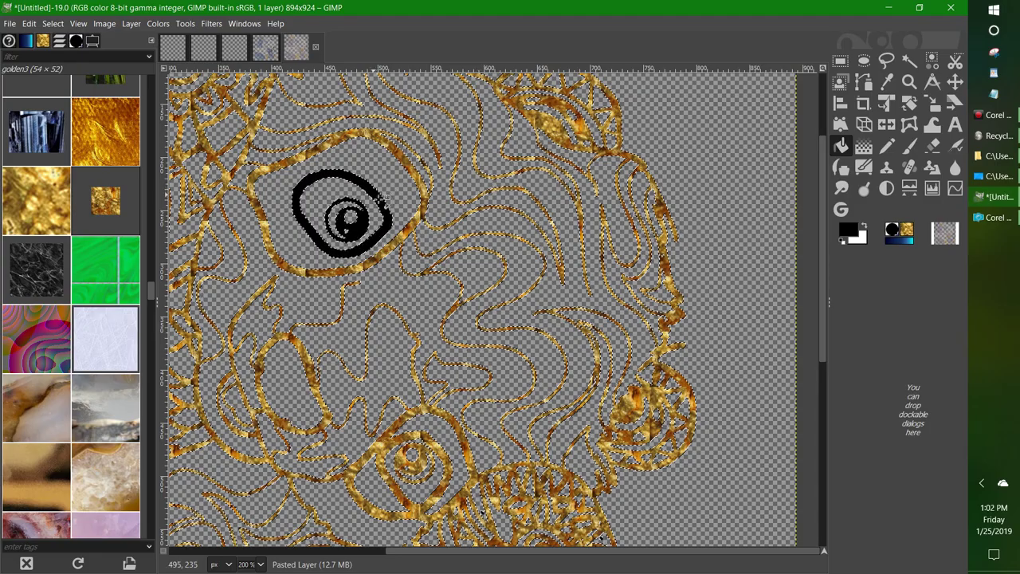
pyautogui.scroll(-10, 384, 265)
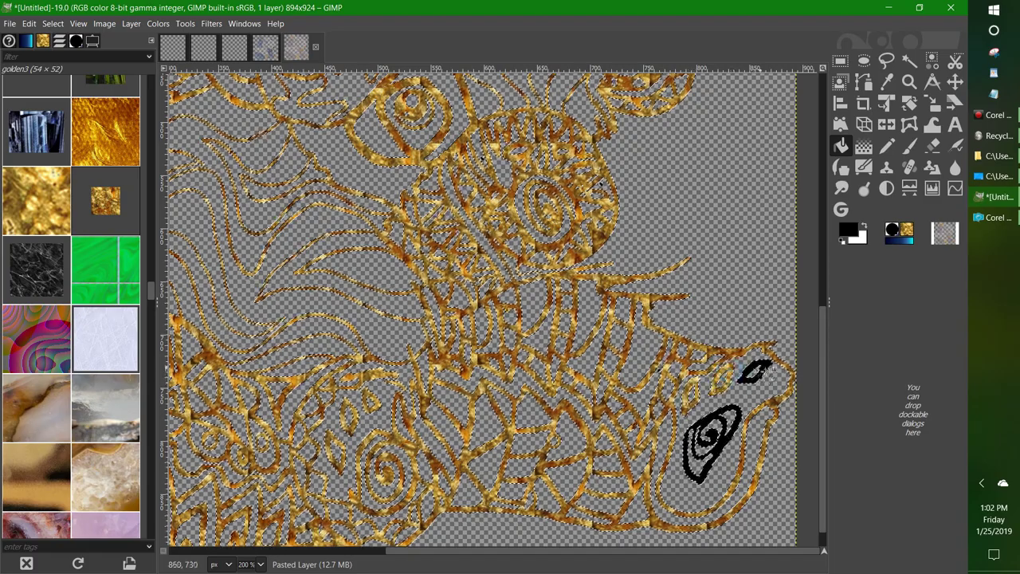
# Undo the two stray black scribbles and zoom out to see the whole image
pyautogui.hotkey('ctrl', 'z')
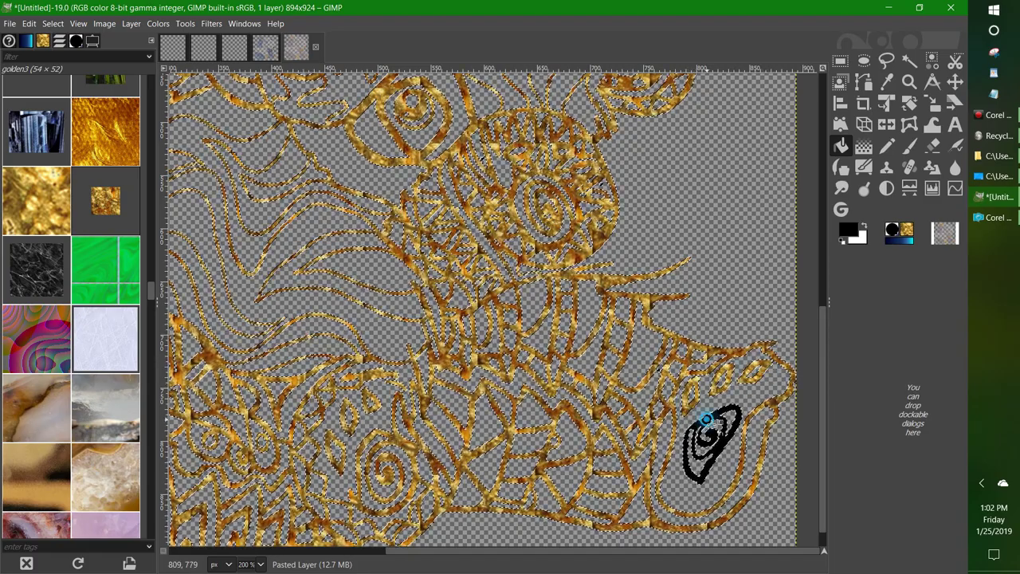
pyautogui.hotkey('ctrl', 'z')
pyautogui.scroll(-3, 400, 322)
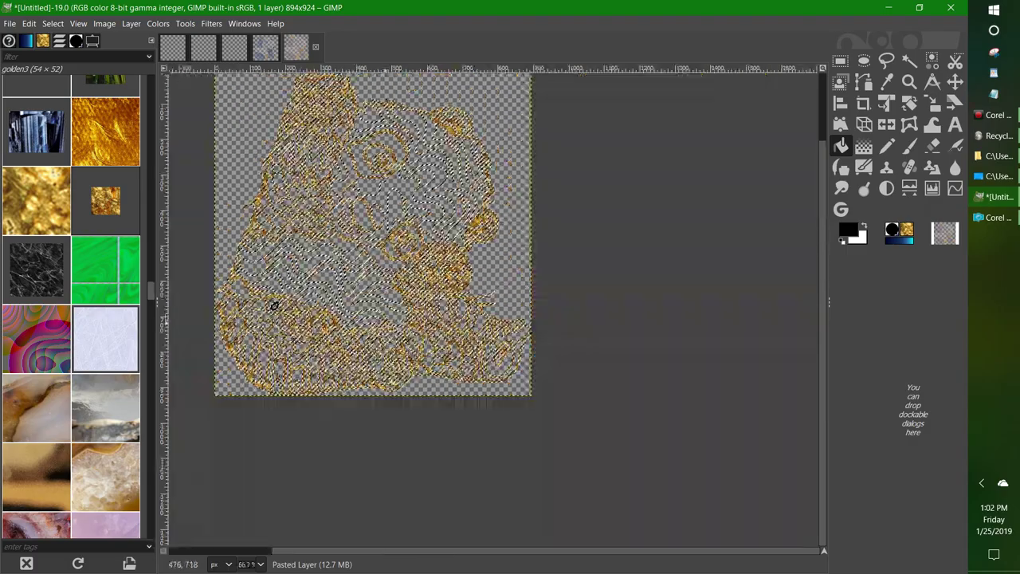
pyautogui.scroll(2, 260, 354)
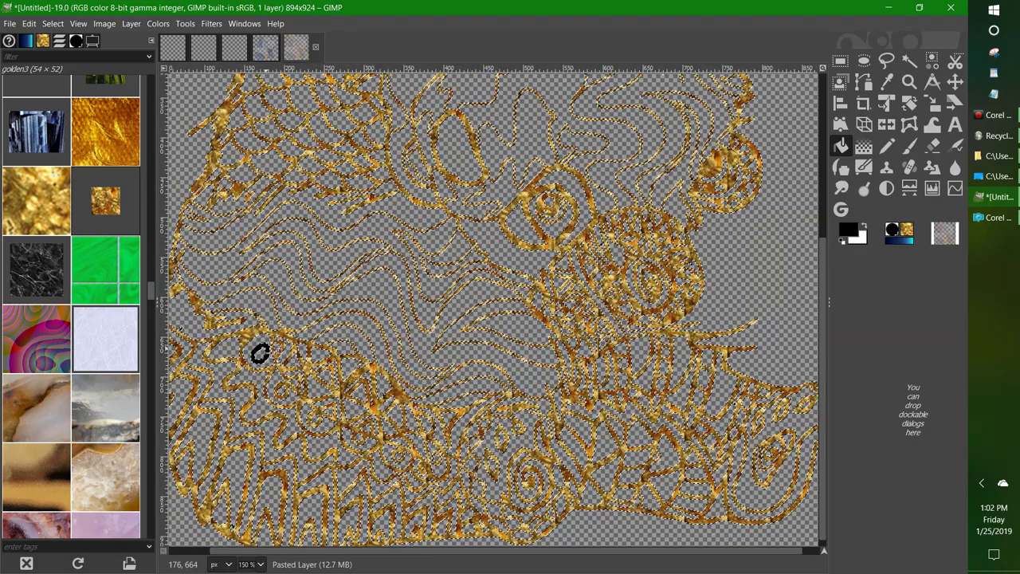
pyautogui.scroll(-3, 315, 301)
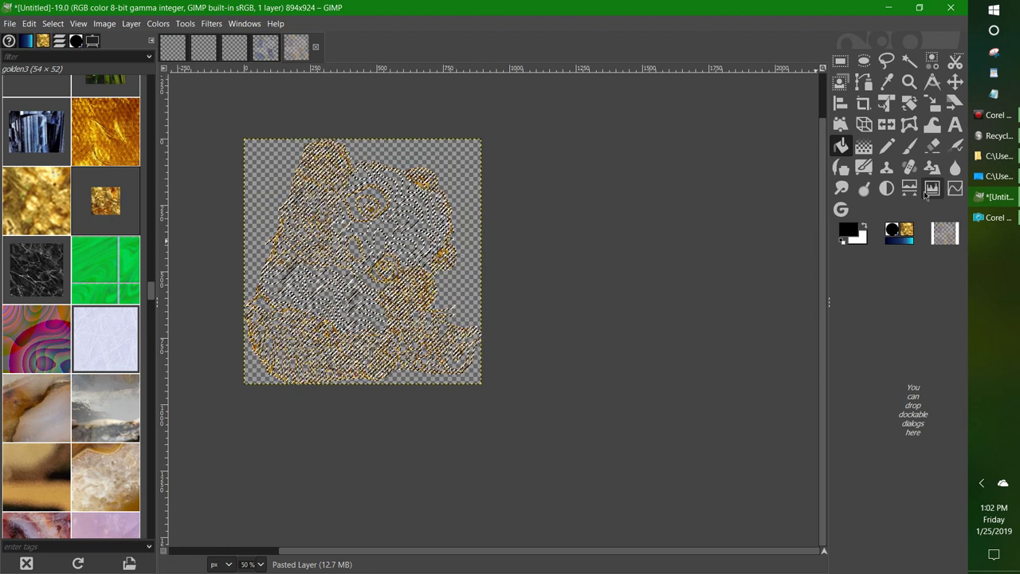
# Copy the gold line art to the clipboard
pyautogui.rightClick(365, 216)
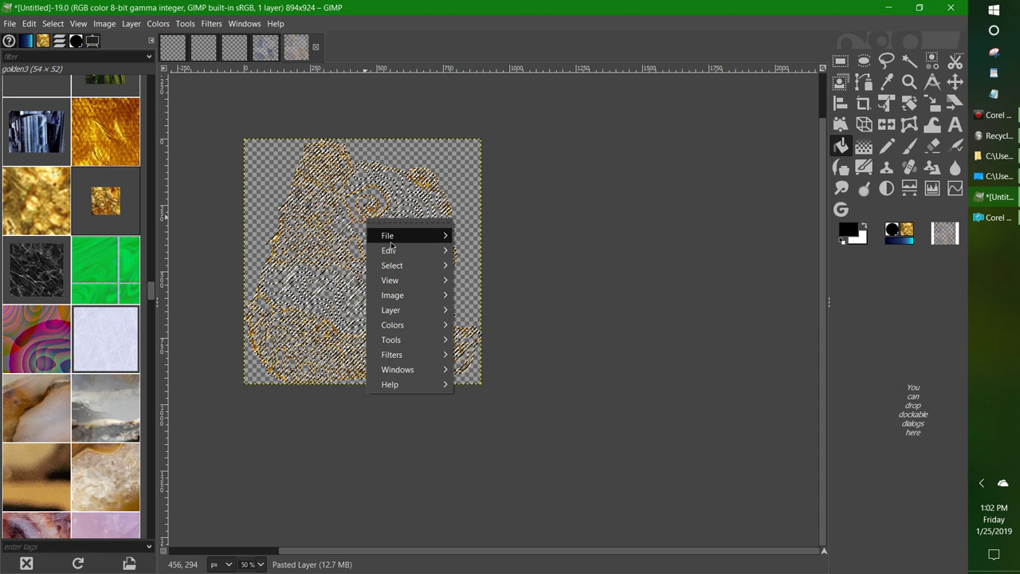
pyautogui.moveTo(403, 253)
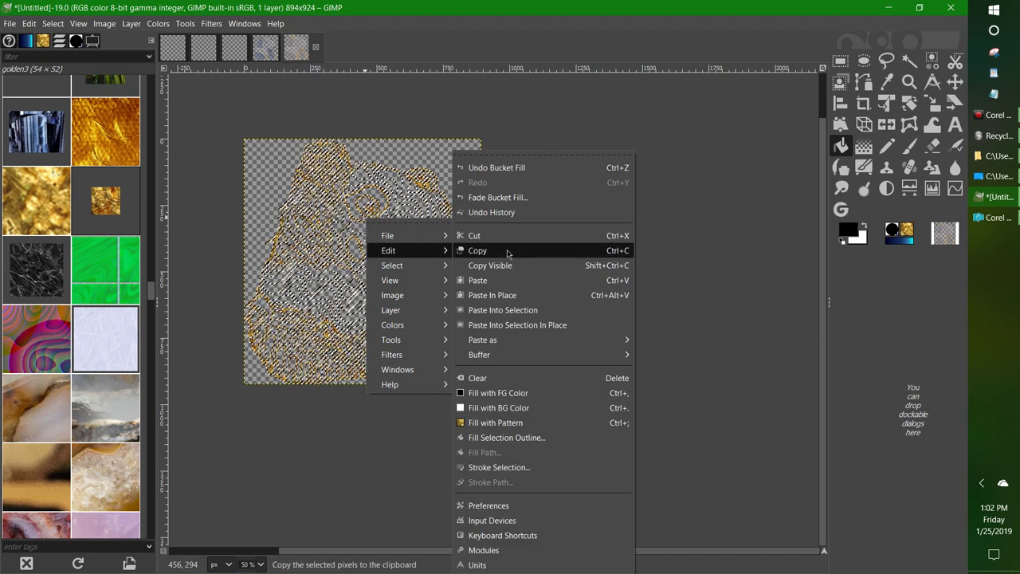
pyautogui.click(547, 250)
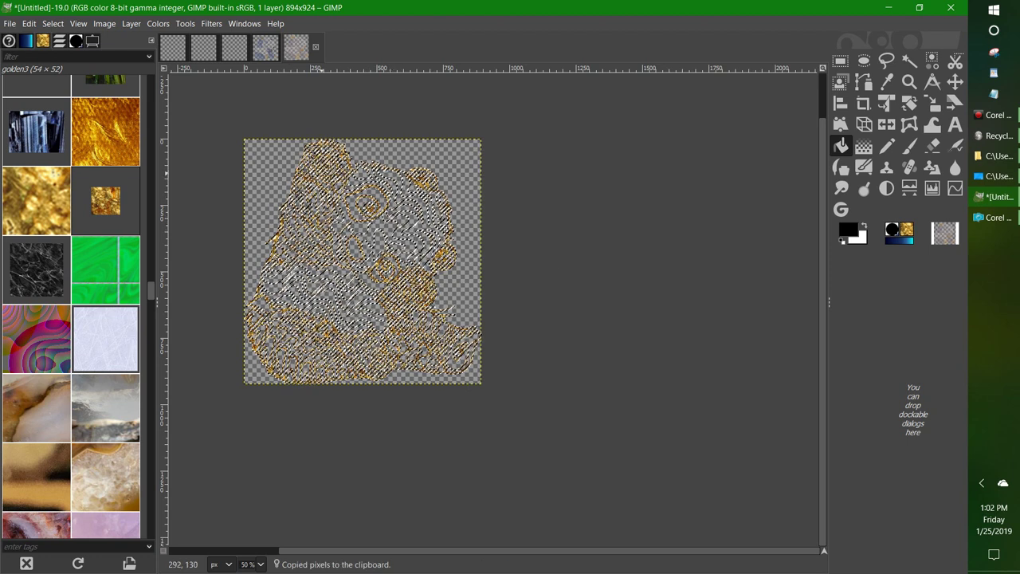
# In Image14, make the Image14.png layer visible and move it to the top of the stack
pyautogui.click(267, 46)
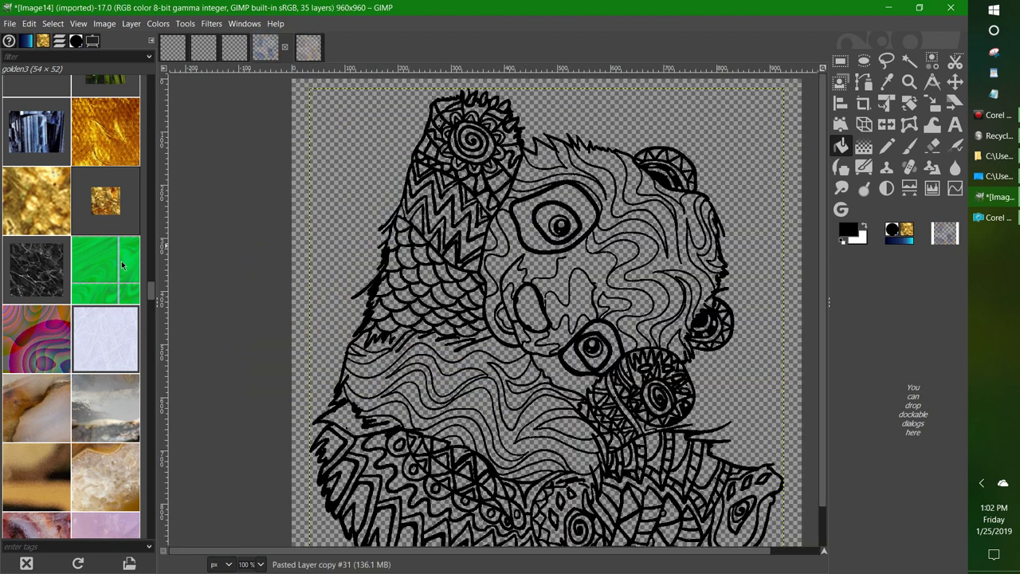
pyautogui.click(62, 44)
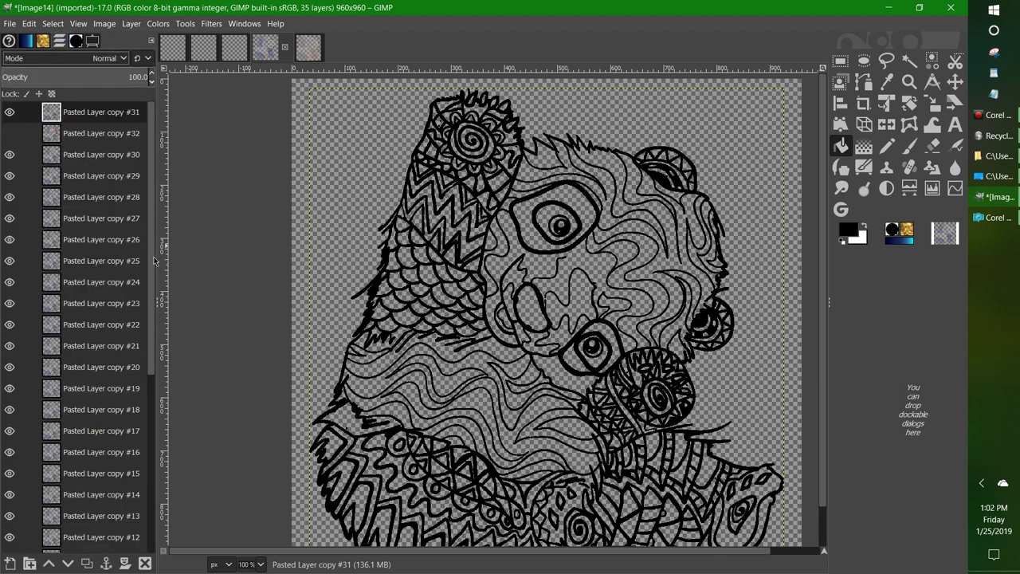
pyautogui.scroll(-5, 157, 234)
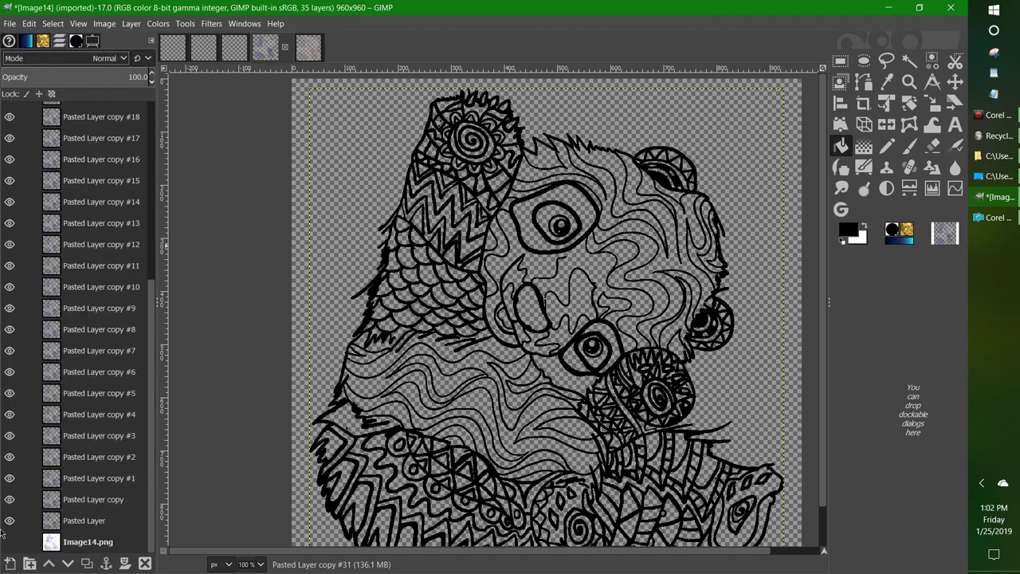
pyautogui.click(9, 542)
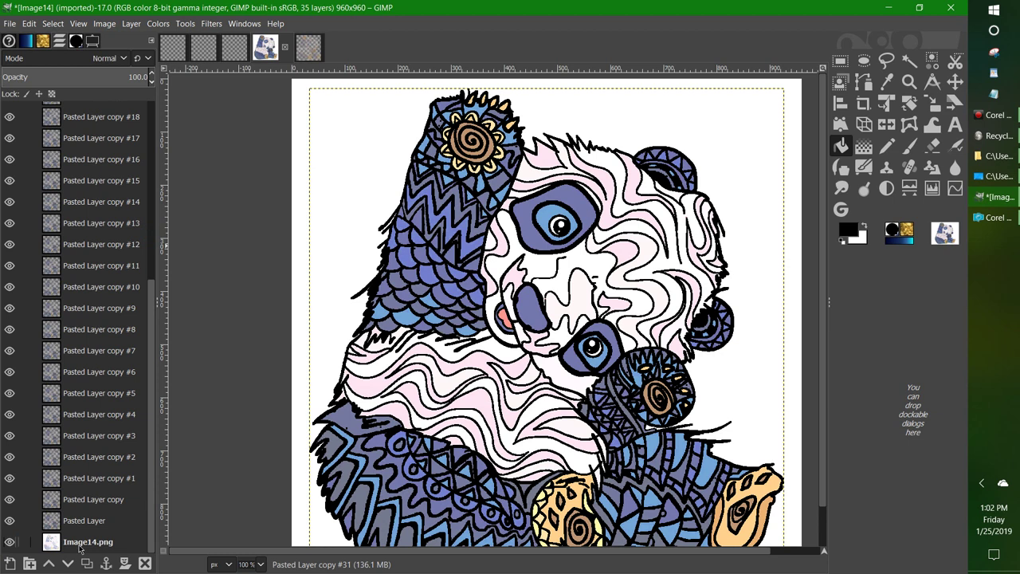
pyautogui.moveTo(79, 546); pyautogui.dragTo(86, 107)
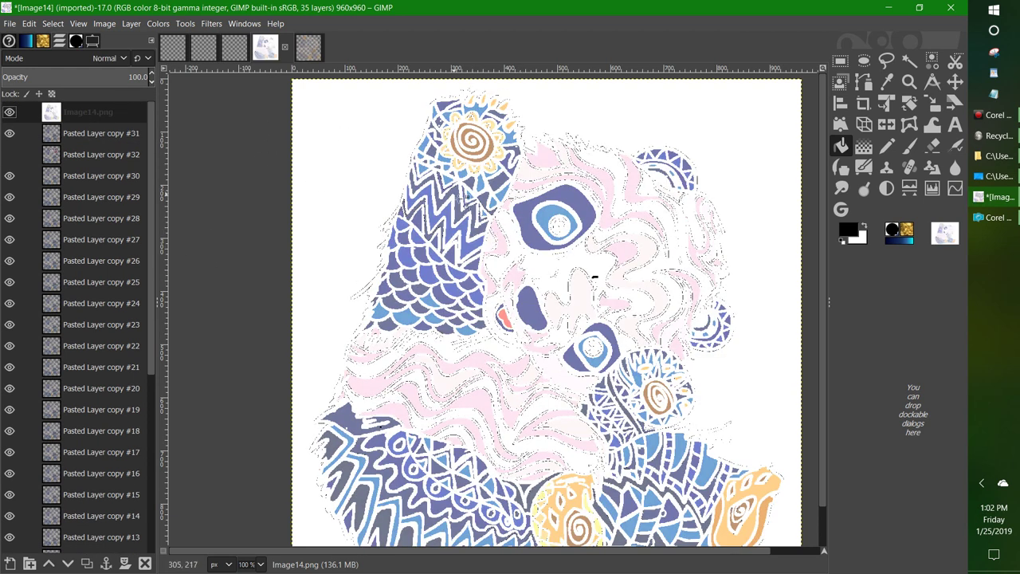
# Paste the gold line art into Image14 as a new layer
pyautogui.rightClick(454, 194)
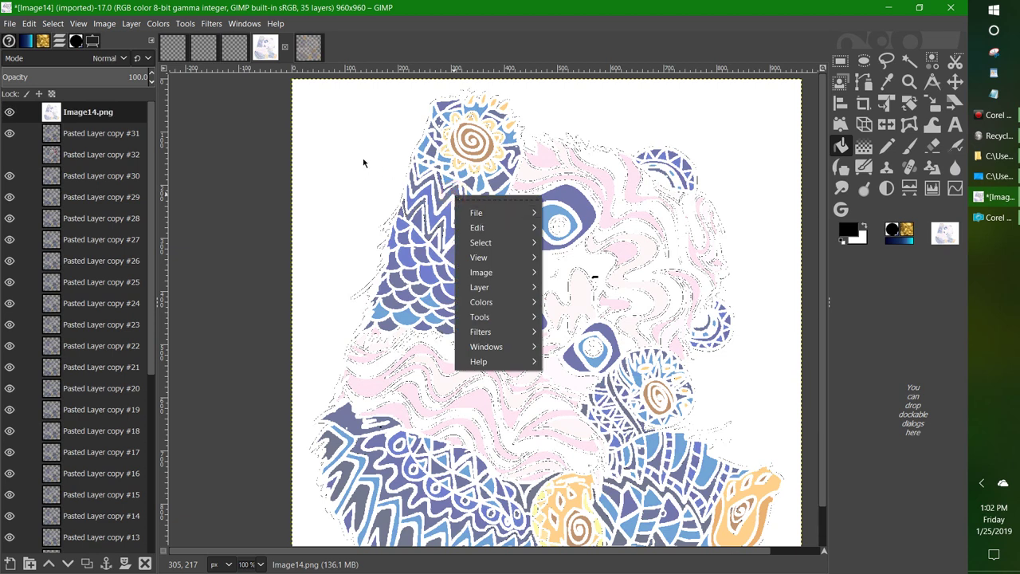
pyautogui.moveTo(502, 231)
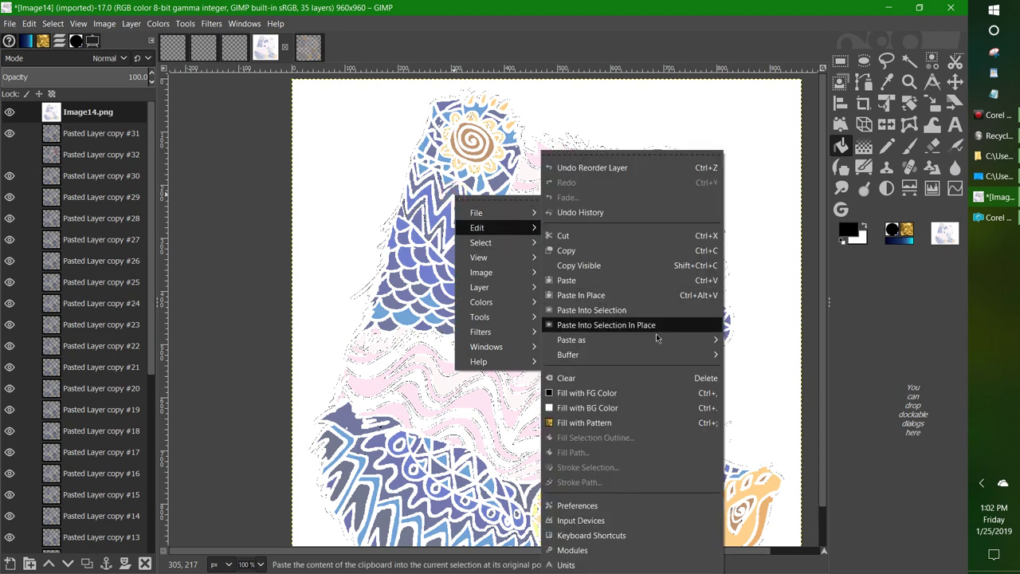
pyautogui.moveTo(662, 342)
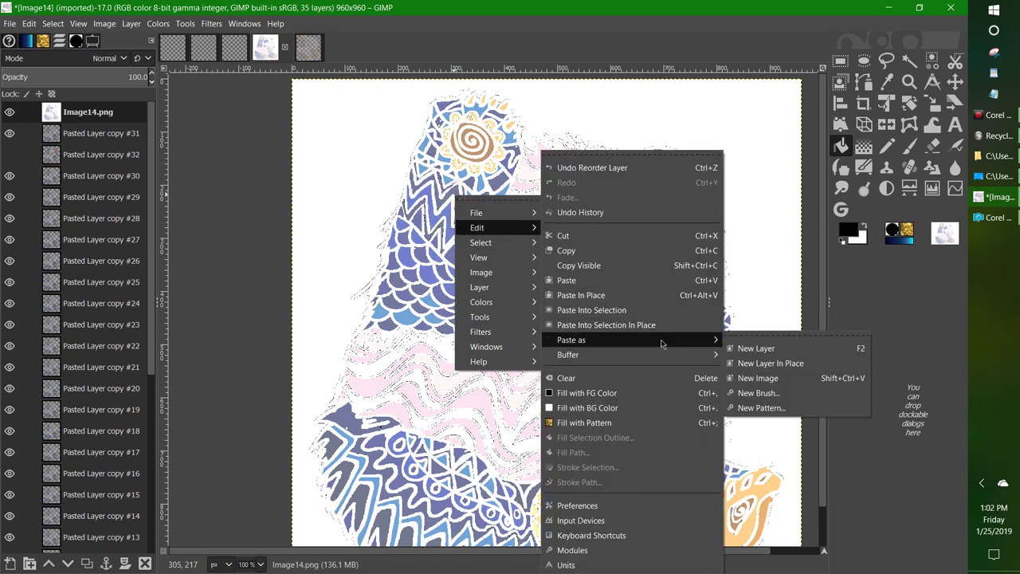
pyautogui.click(781, 350)
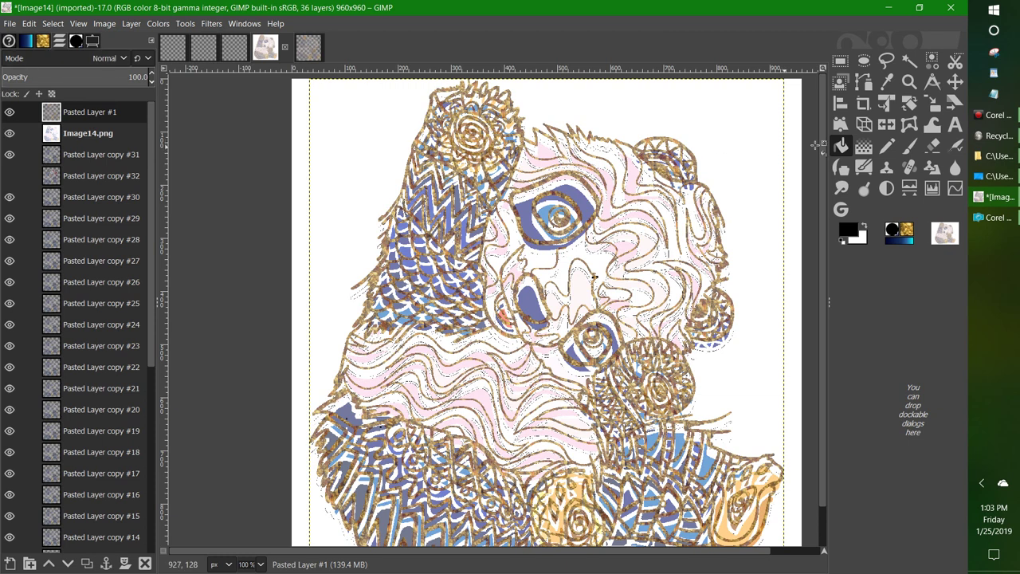
# Drag Pasted Layer #1 with the Move tool until the gold lines align with the panda
pyautogui.click(954, 80)
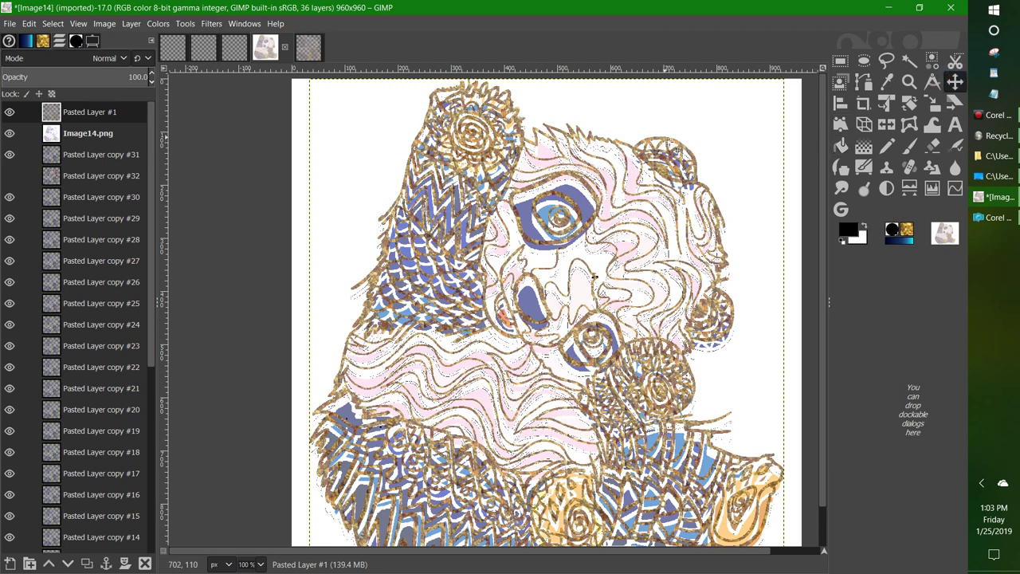
pyautogui.moveTo(594, 276); pyautogui.dragTo(597, 293)
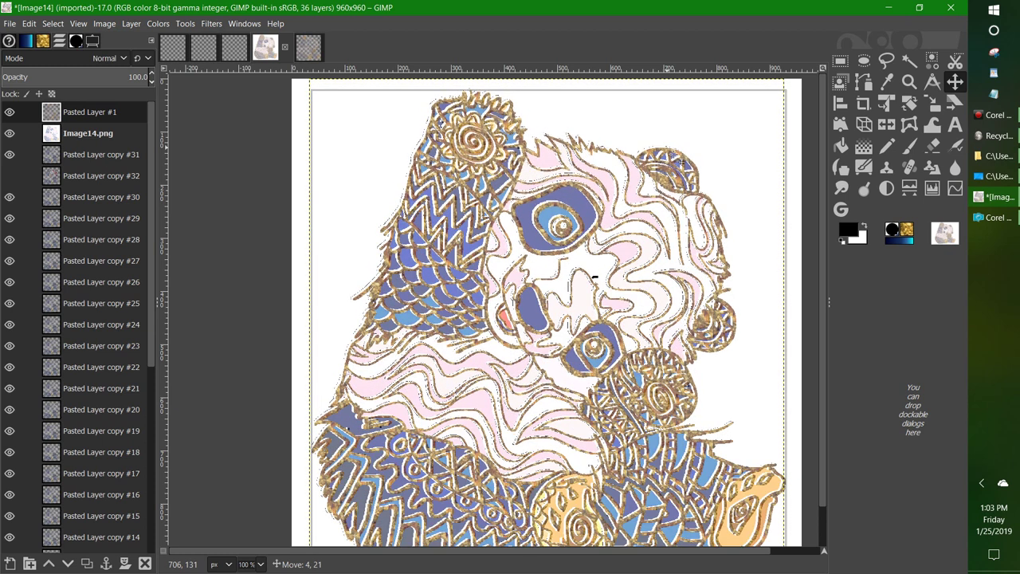
pyautogui.moveTo(666, 148); pyautogui.dragTo(671, 149)
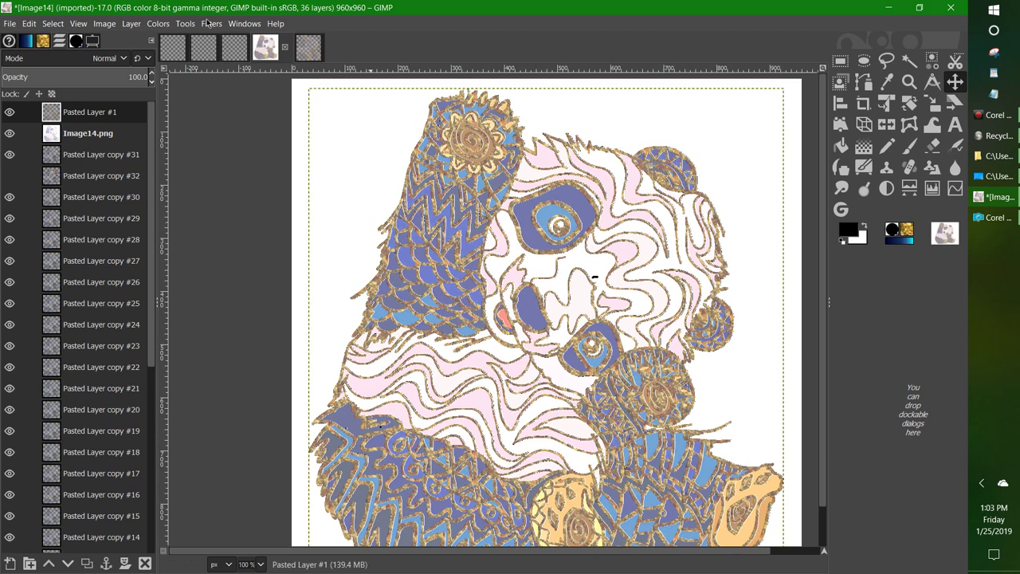
# Apply Hue-Saturation to the gold lines with Overlap 100 and Saturation 100
pyautogui.click(160, 24)
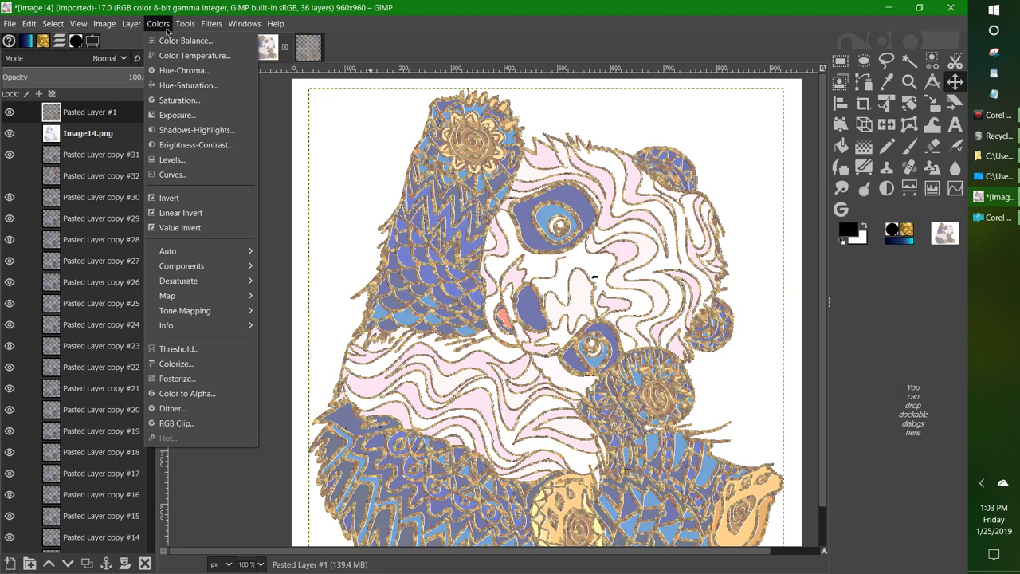
pyautogui.click(190, 85)
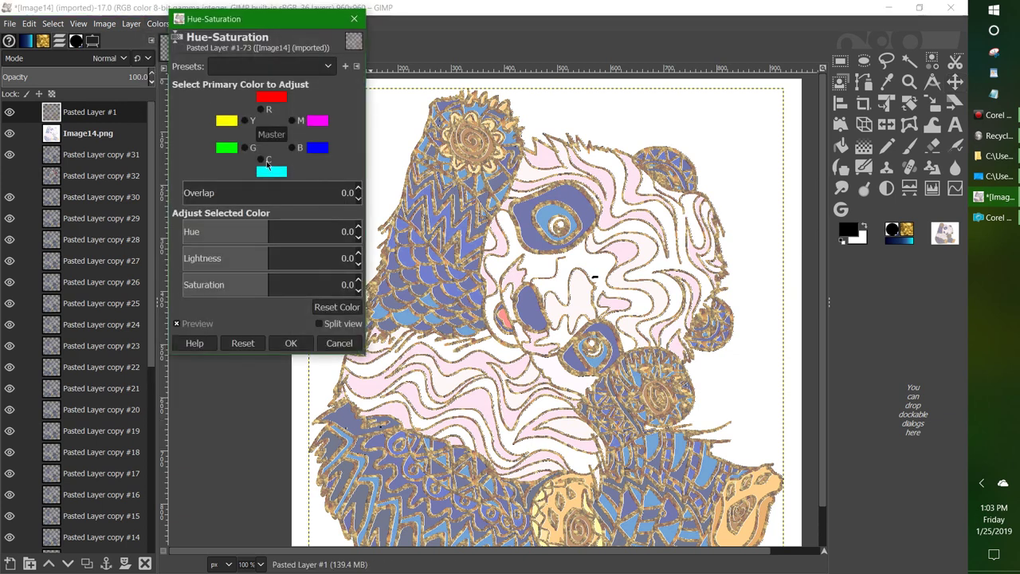
pyautogui.moveTo(193, 192); pyautogui.dragTo(350, 192)
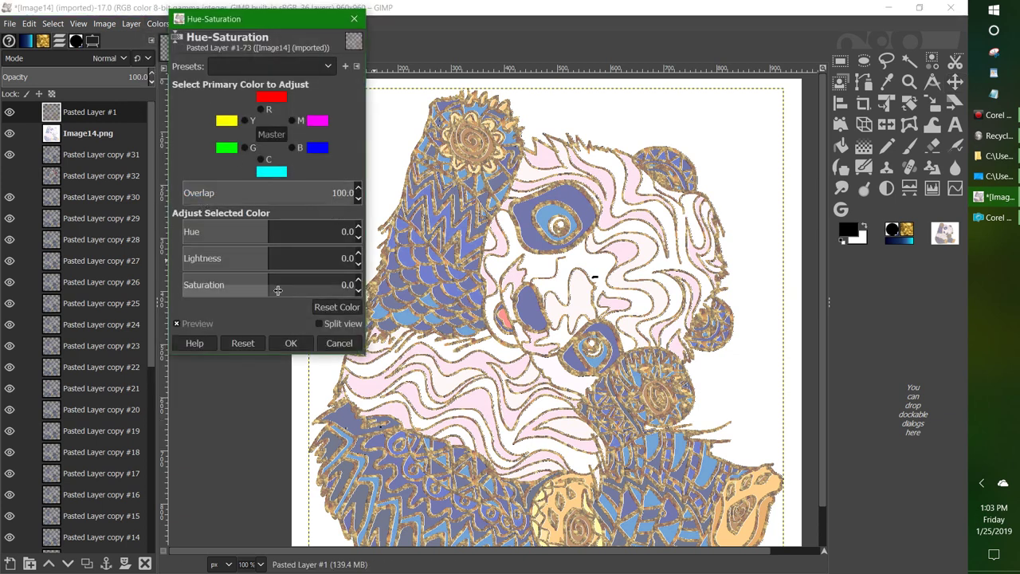
pyautogui.moveTo(262, 278); pyautogui.dragTo(355, 279)
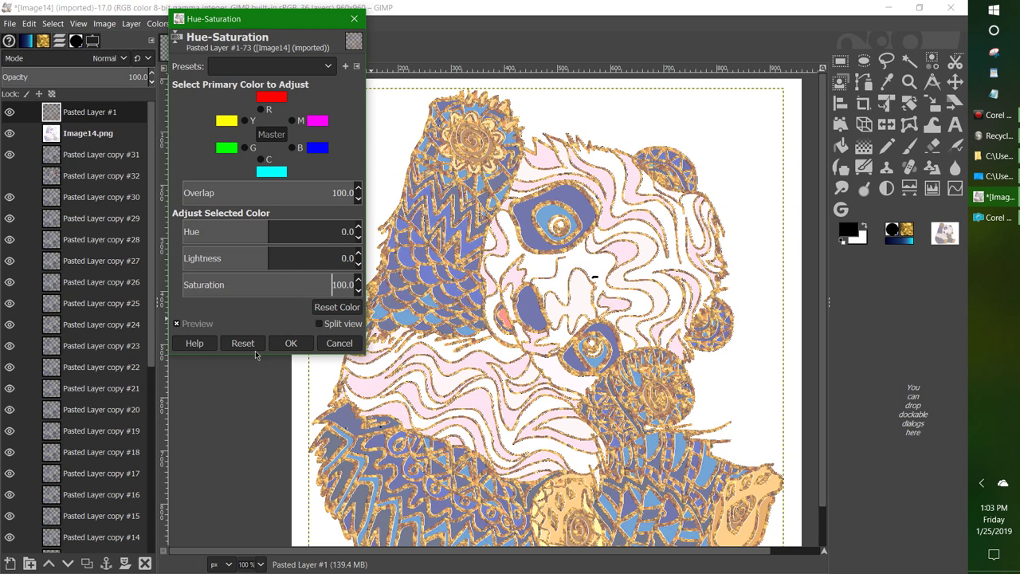
pyautogui.click(291, 344)
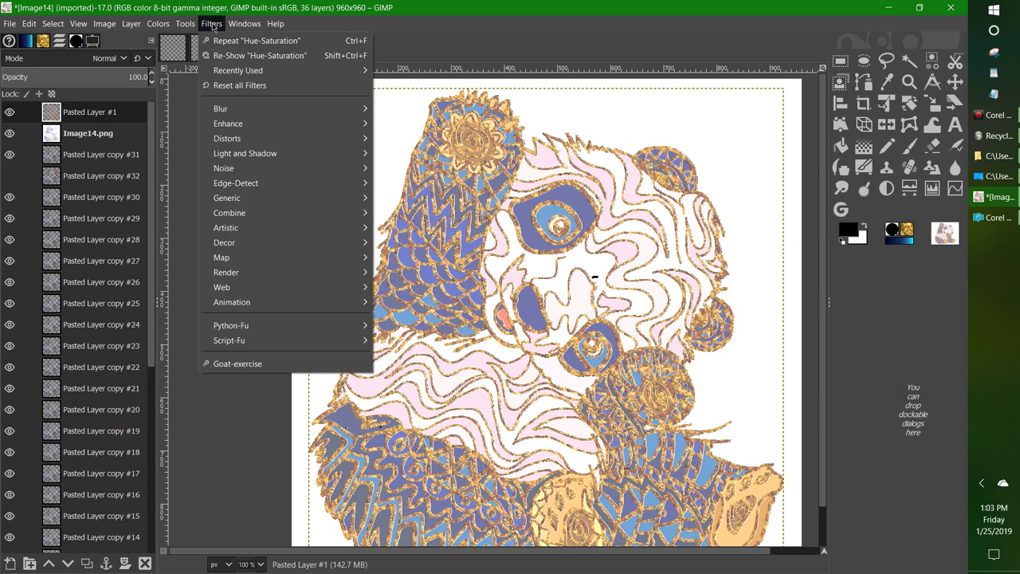
# Add a thickness-30 bevel directly to the gold line layer, with Work on copy off
pyautogui.moveTo(342, 242)
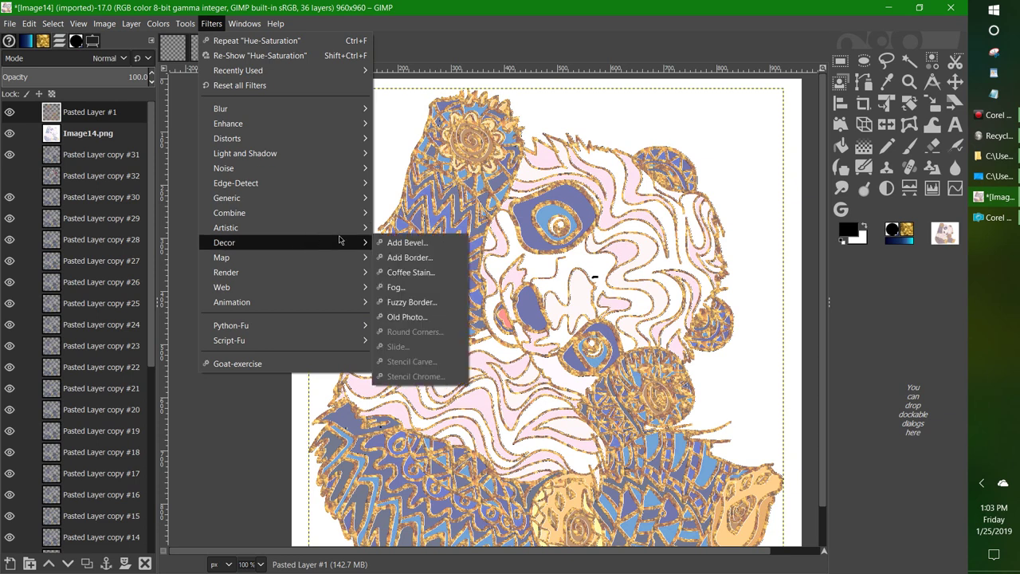
pyautogui.click(430, 244)
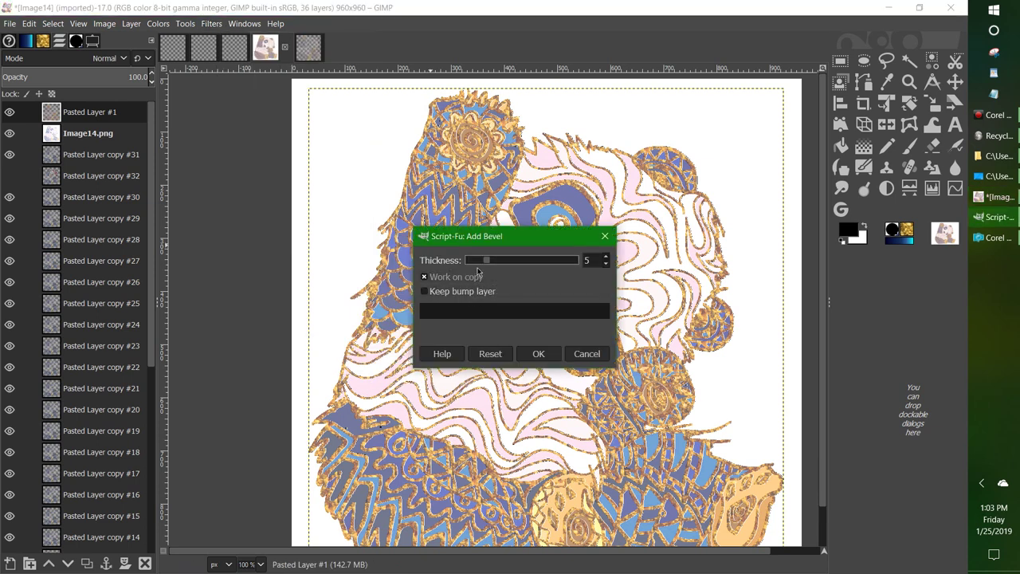
pyautogui.click(423, 278)
pyautogui.moveTo(488, 263); pyautogui.dragTo(577, 260)
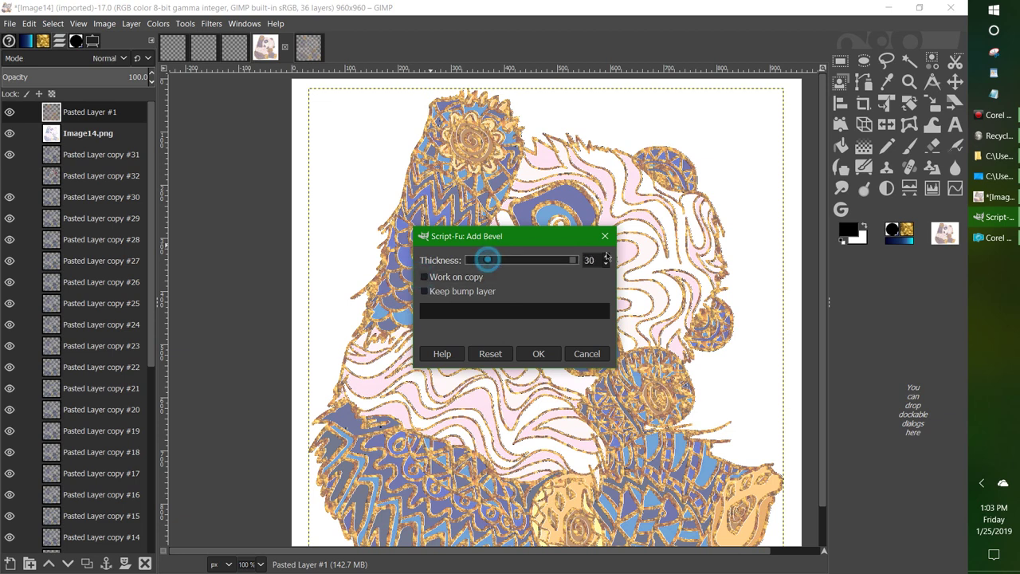
pyautogui.click(549, 355)
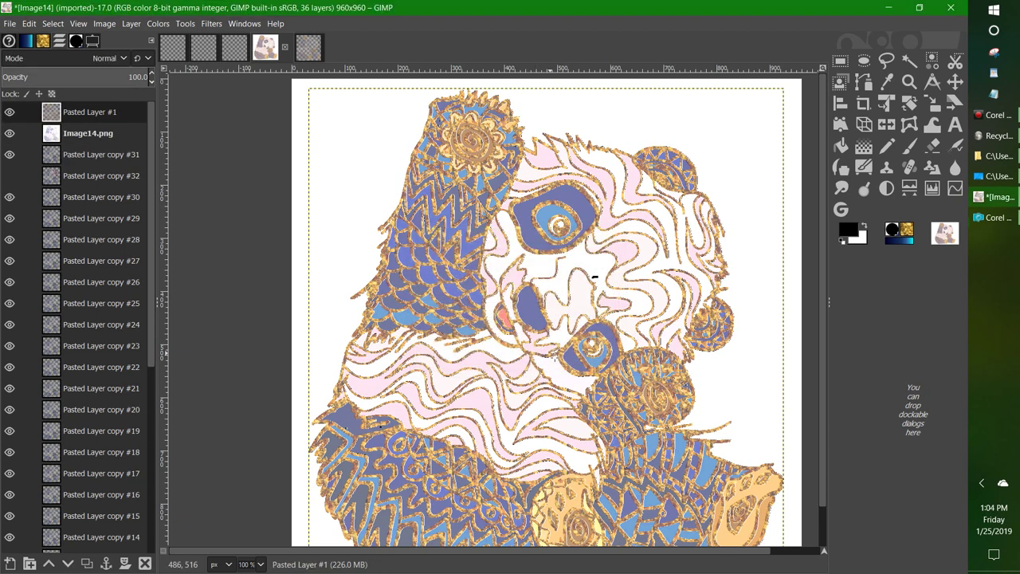
# Repeat Add Bevel many times on the gold line layer, then zoom in and out to inspect
pyautogui.click(211, 24)
pyautogui.click(227, 40)
pyautogui.click(212, 24)
pyautogui.click(227, 40)
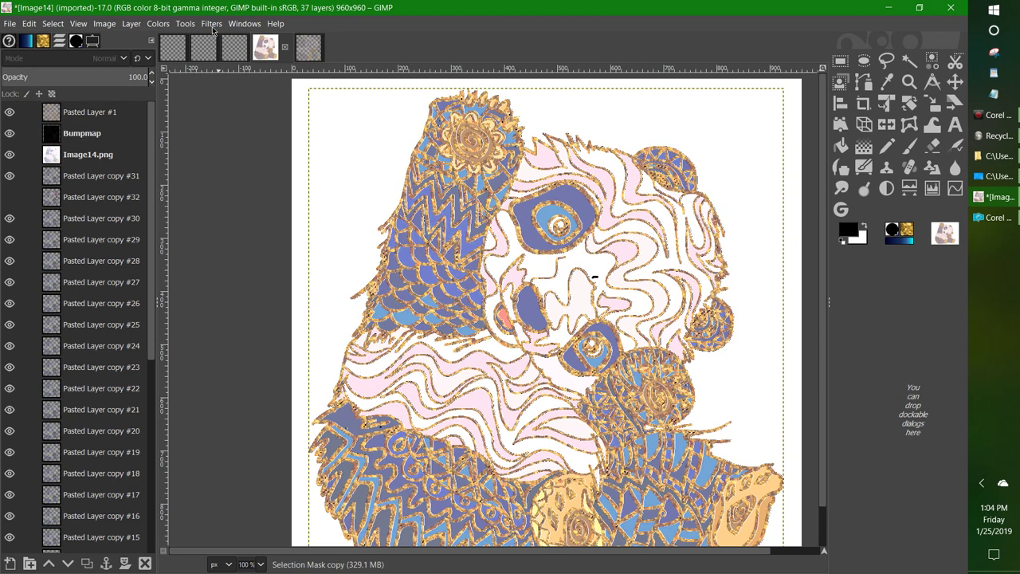
pyautogui.click(212, 25)
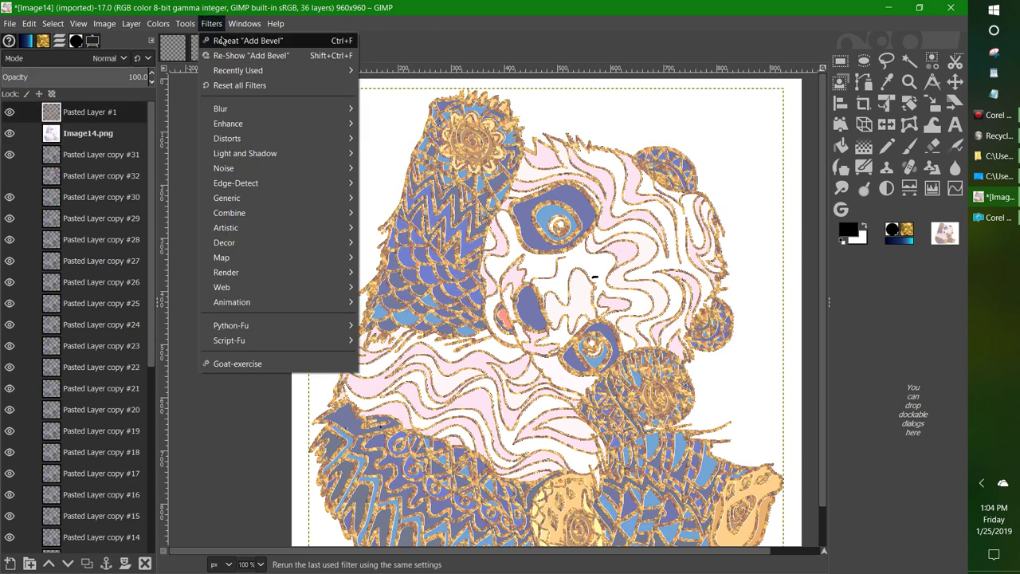
pyautogui.click(223, 40)
pyautogui.click(211, 24)
pyautogui.click(207, 24)
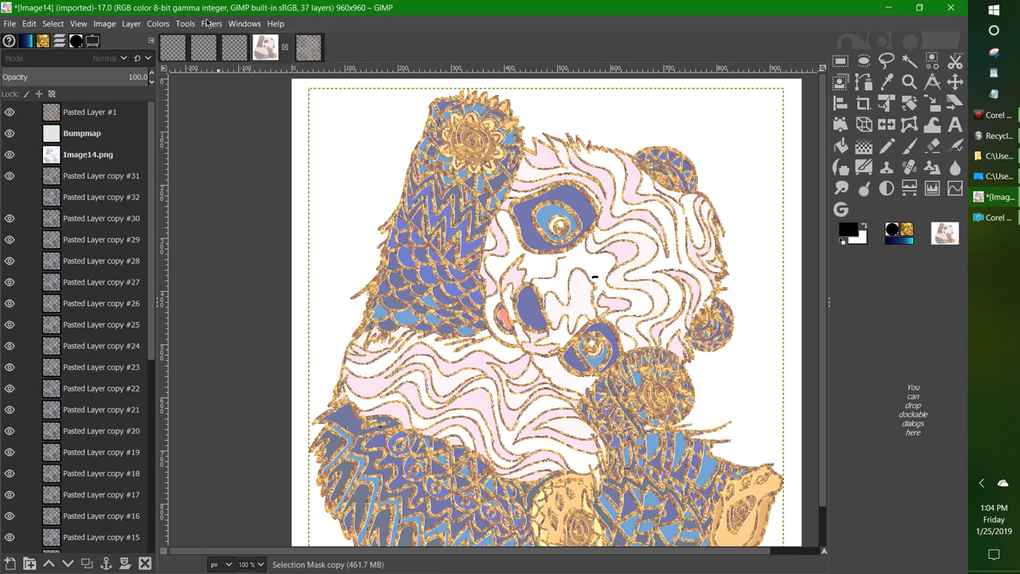
pyautogui.click(212, 24)
pyautogui.click(223, 41)
pyautogui.click(211, 24)
pyautogui.click(214, 25)
pyautogui.click(212, 24)
pyautogui.click(223, 37)
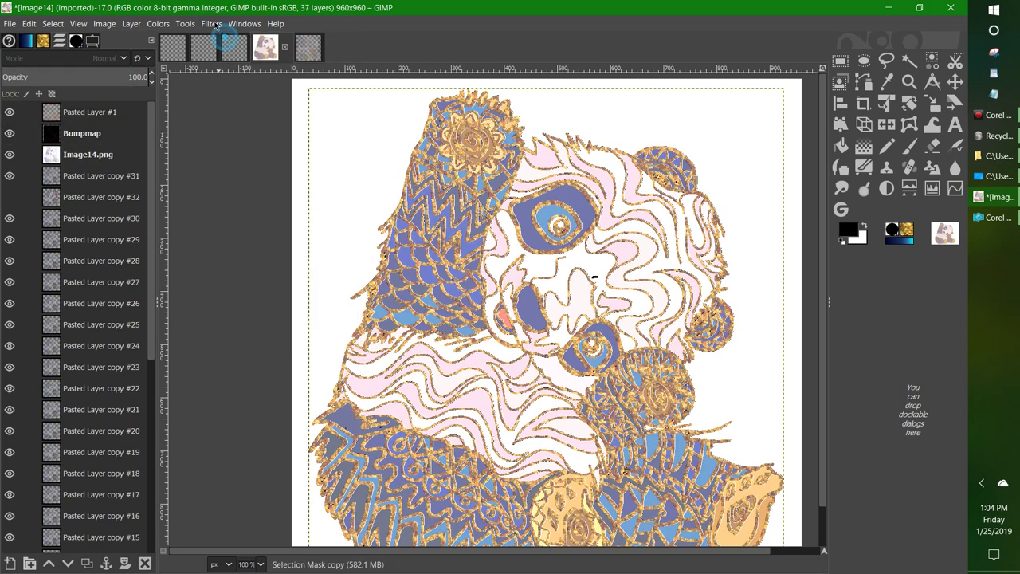
pyautogui.click(211, 23)
pyautogui.click(223, 38)
pyautogui.click(232, 24)
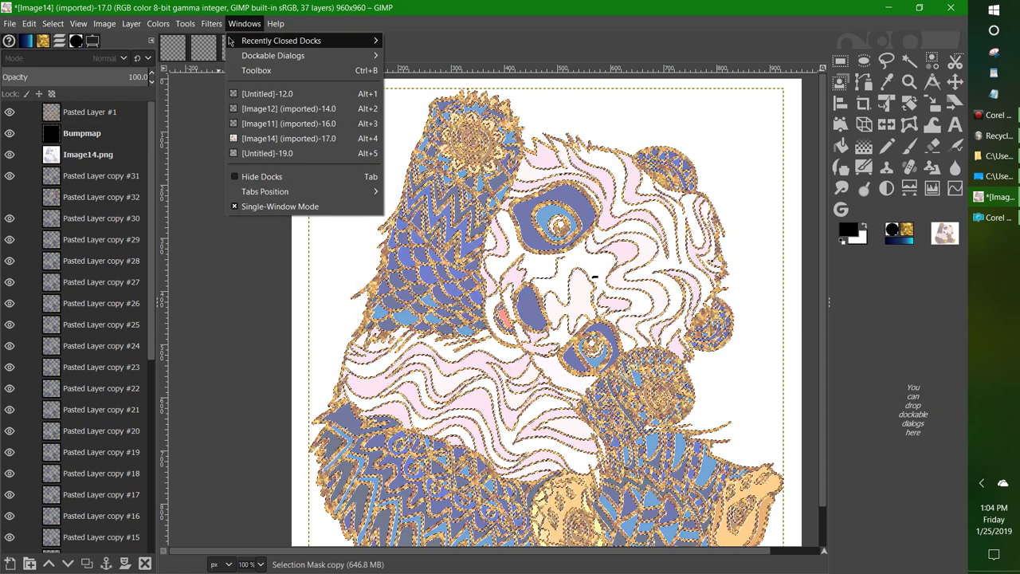
pyautogui.click(203, 25)
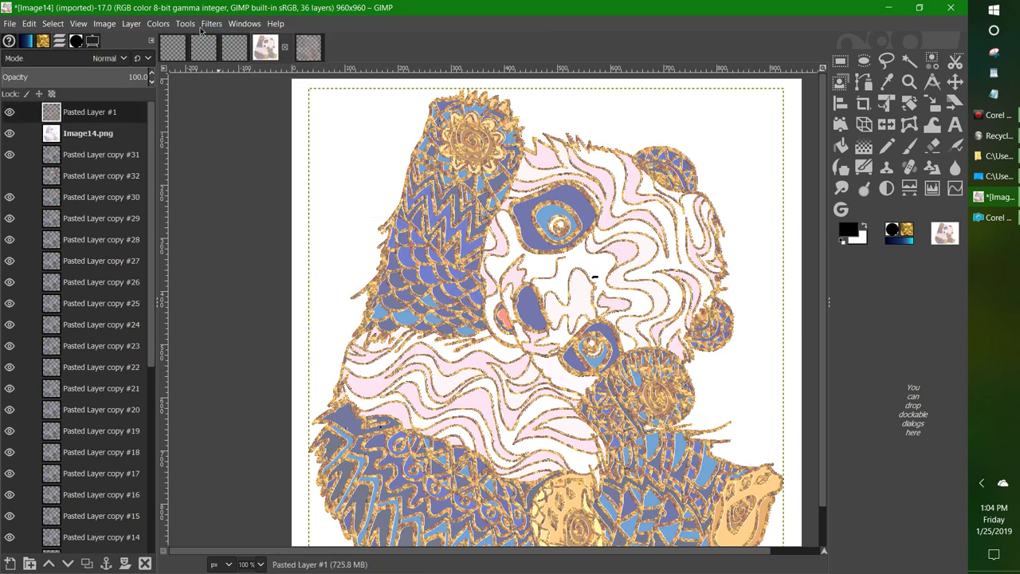
pyautogui.click(210, 24)
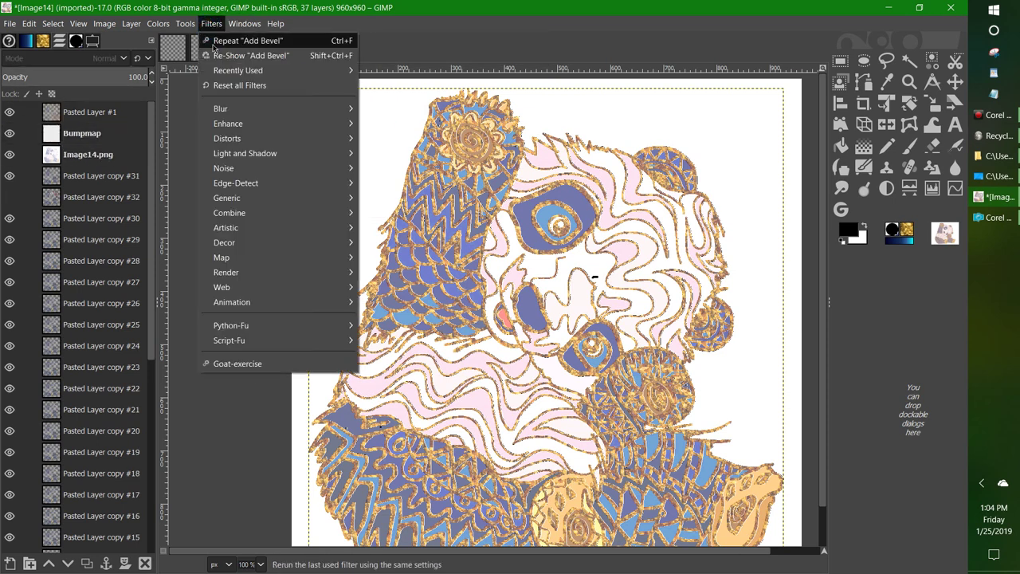
pyautogui.click(213, 41)
pyautogui.click(211, 24)
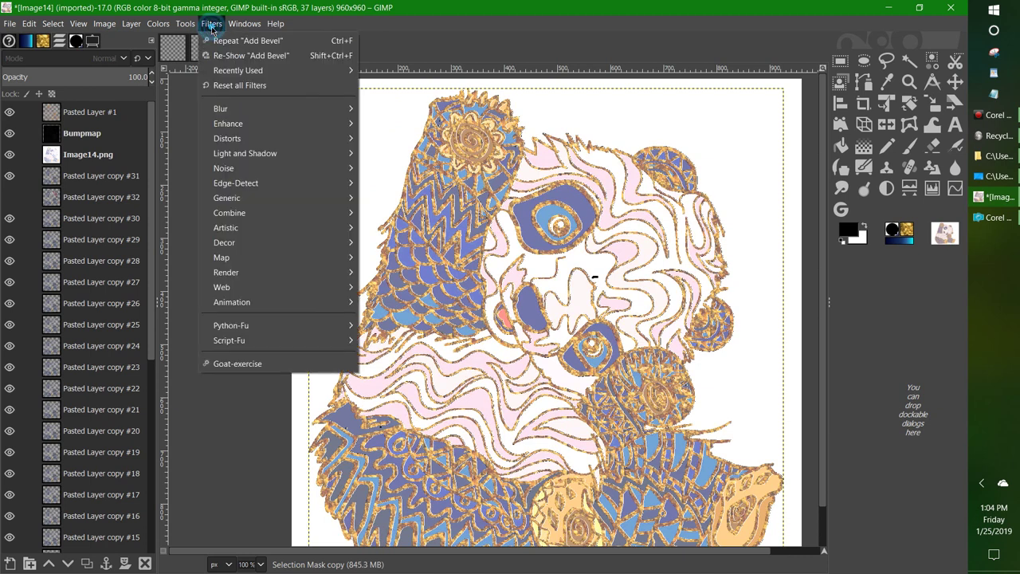
pyautogui.click(213, 42)
pyautogui.click(209, 25)
pyautogui.click(214, 41)
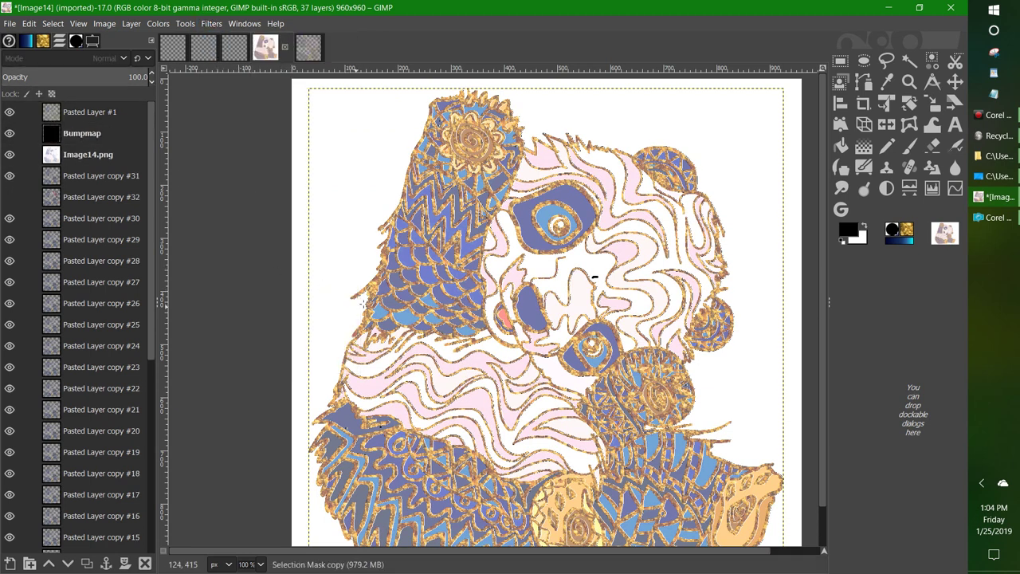
pyautogui.scroll(3, 363, 303)
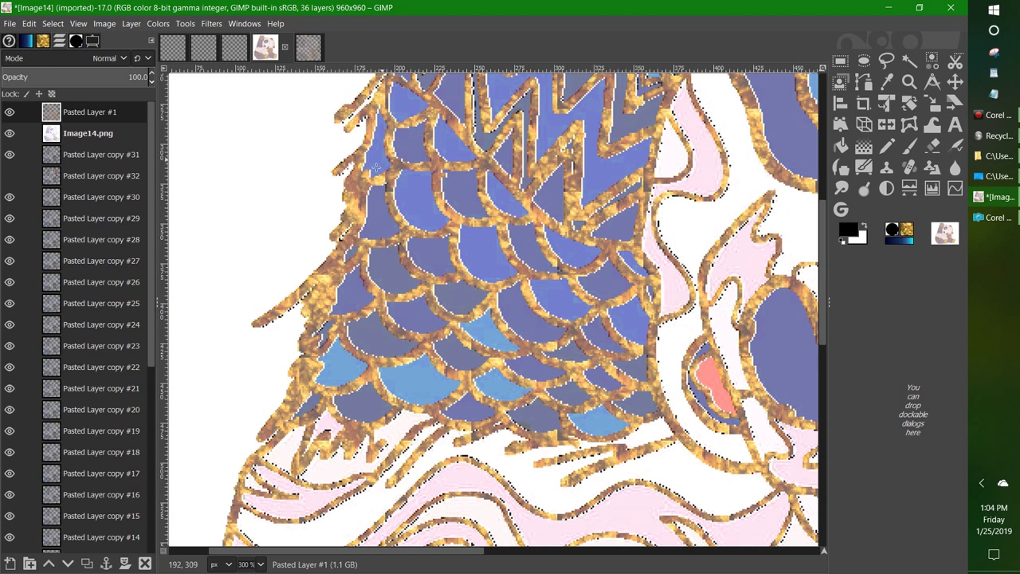
pyautogui.scroll(-3, 364, 261)
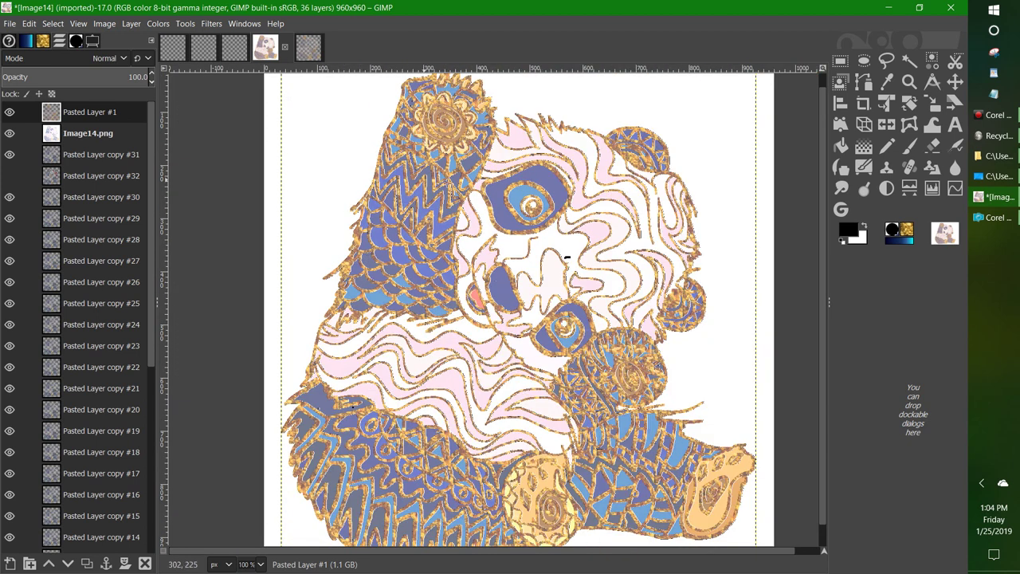
# Add a drop shadow to the gold lines: blur radius 0, opacity 2.0, X/Y offsets about 2.564
pyautogui.click(213, 26)
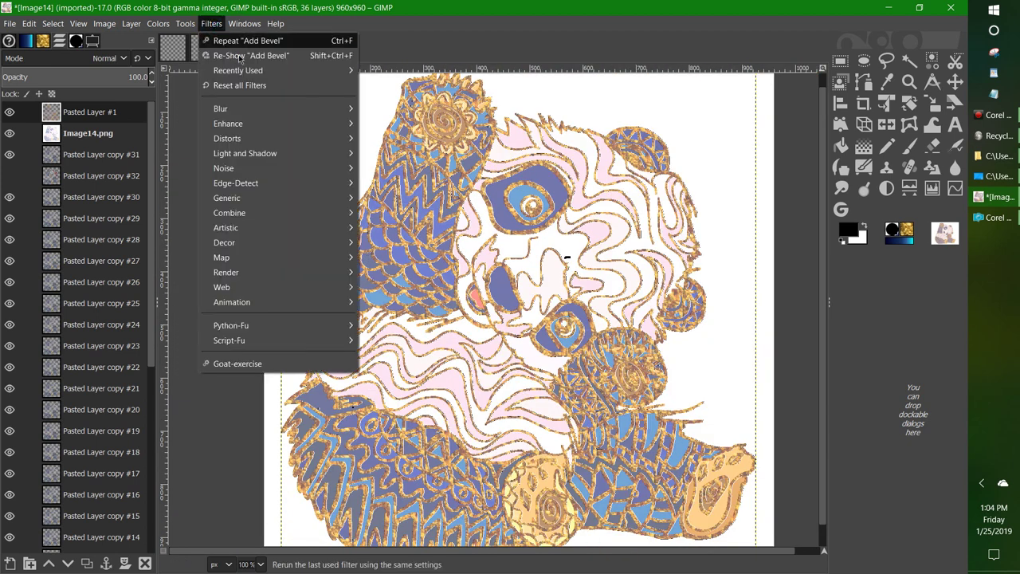
pyautogui.moveTo(276, 157)
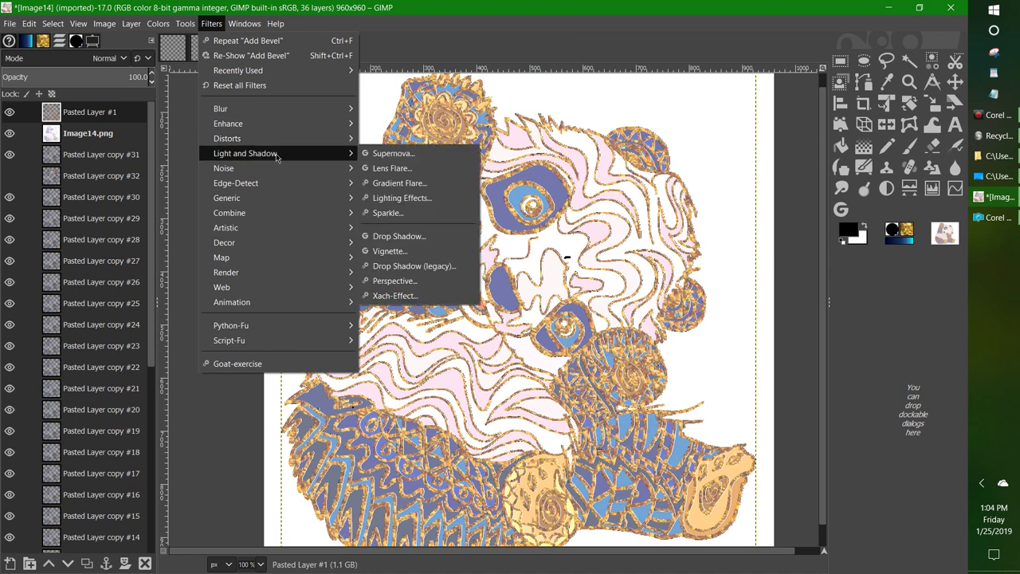
pyautogui.click(434, 235)
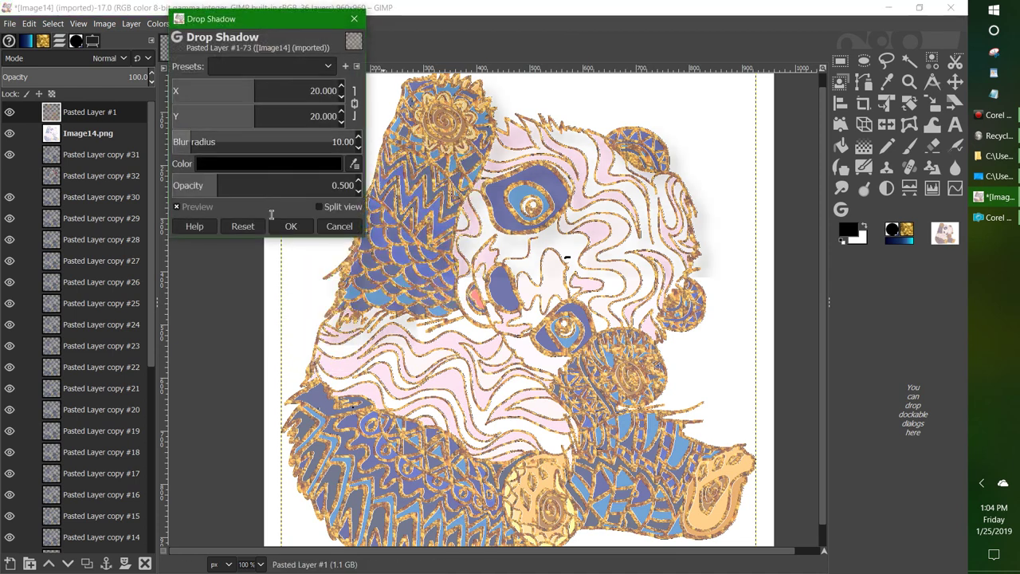
pyautogui.moveTo(286, 147); pyautogui.dragTo(124, 140)
pyautogui.moveTo(218, 185); pyautogui.dragTo(355, 184)
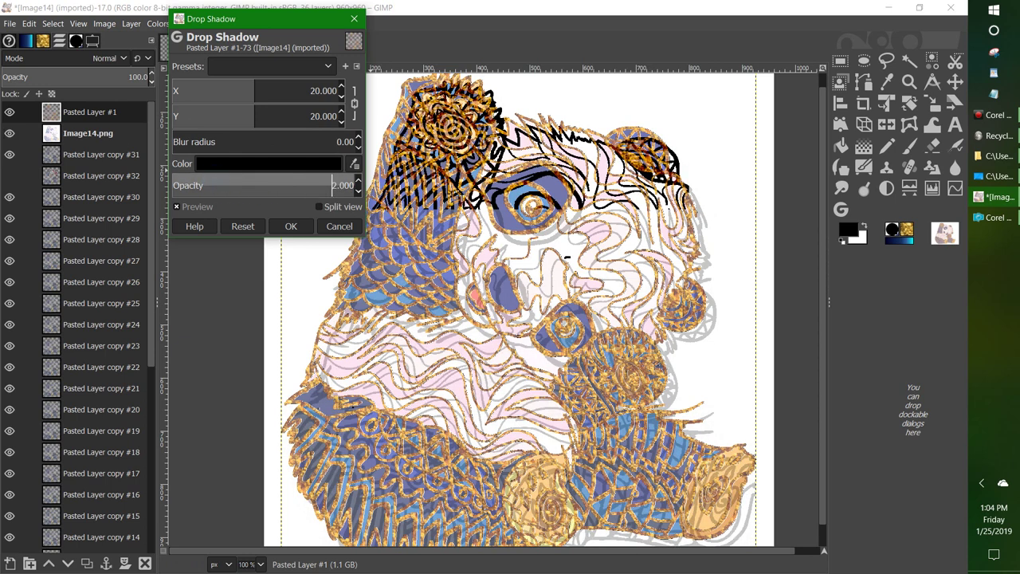
pyautogui.moveTo(245, 86); pyautogui.dragTo(184, 108)
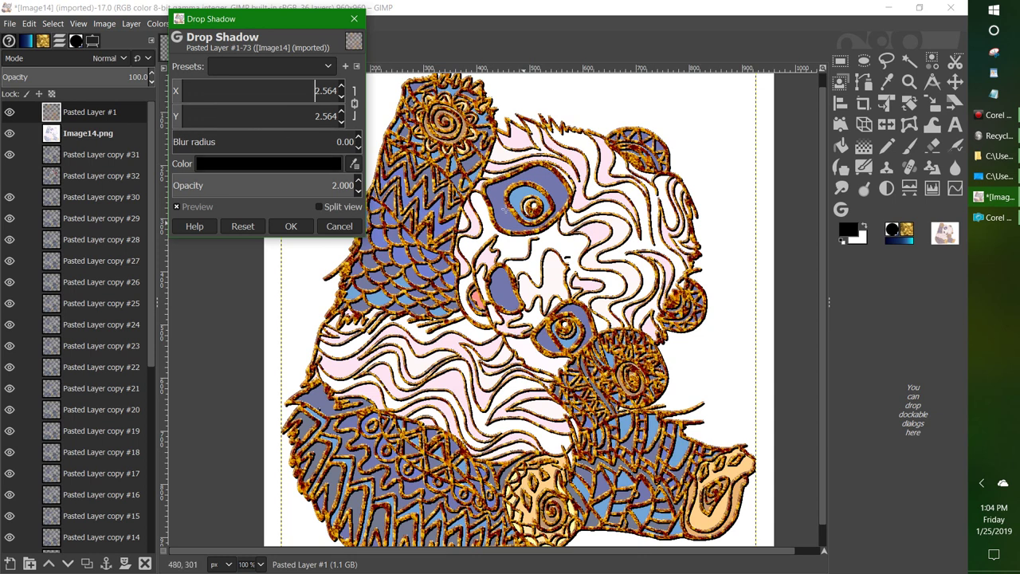
pyautogui.click(291, 228)
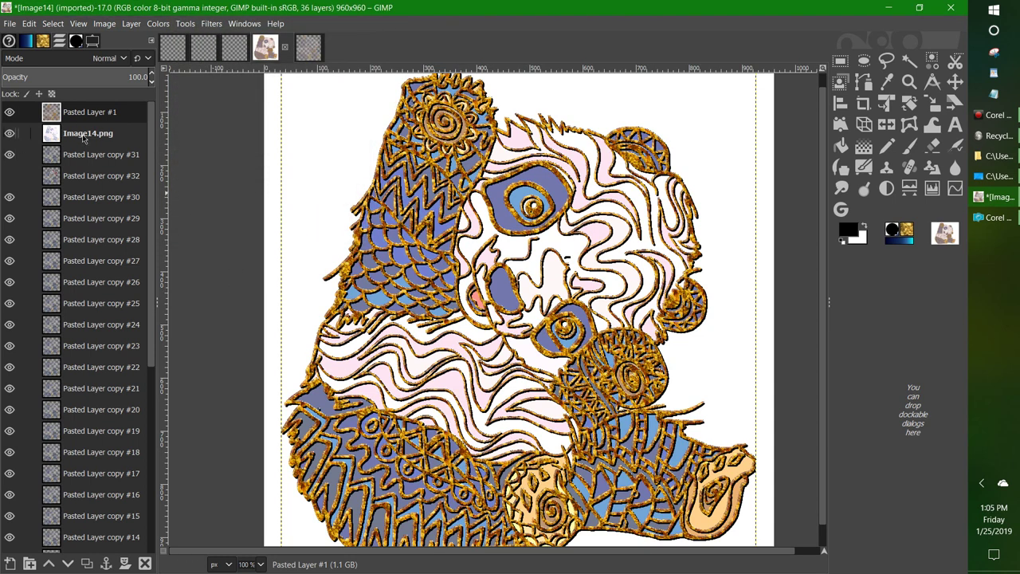
# Move Pasted Layer copy #31 above Image14.png, hide the gold overlay, and fuzzy-select the white background
pyautogui.click(83, 137)
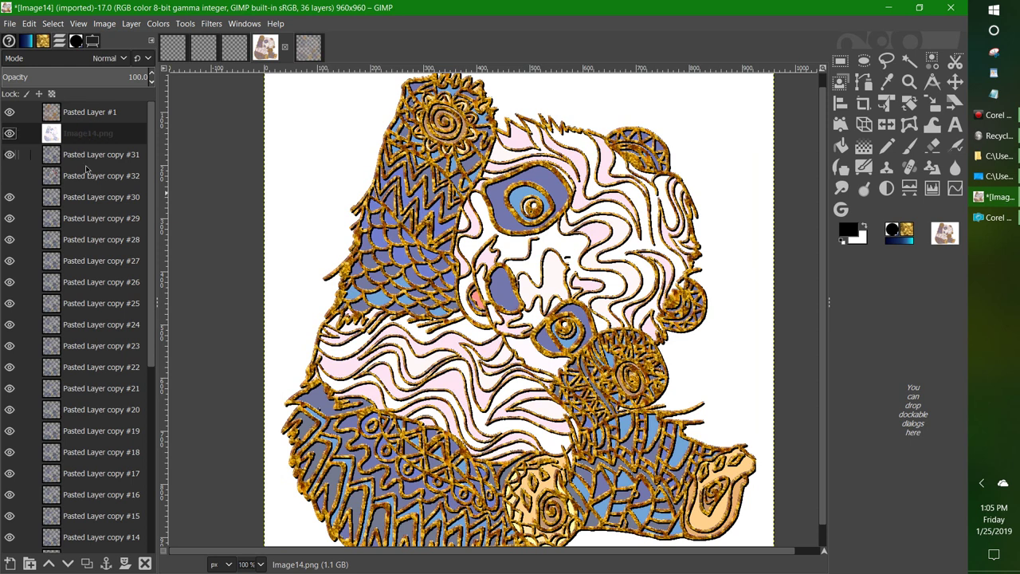
pyautogui.moveTo(85, 155); pyautogui.dragTo(88, 129)
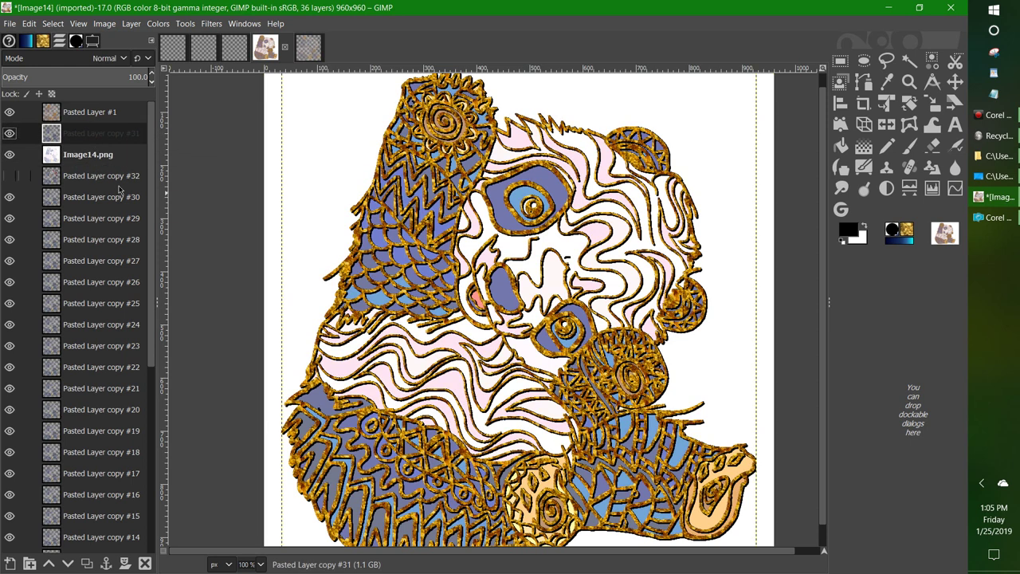
pyautogui.click(9, 113)
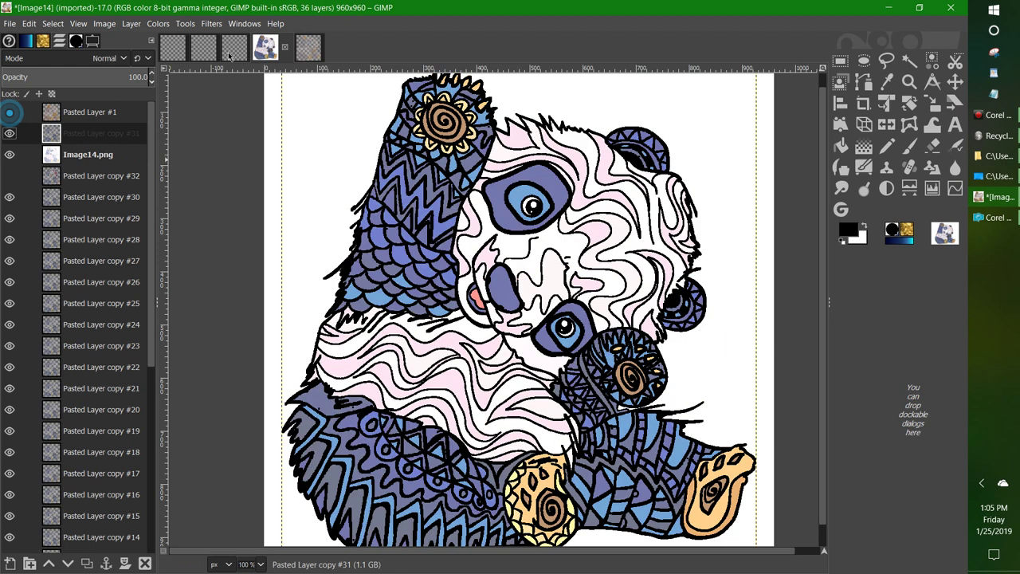
pyautogui.click(909, 61)
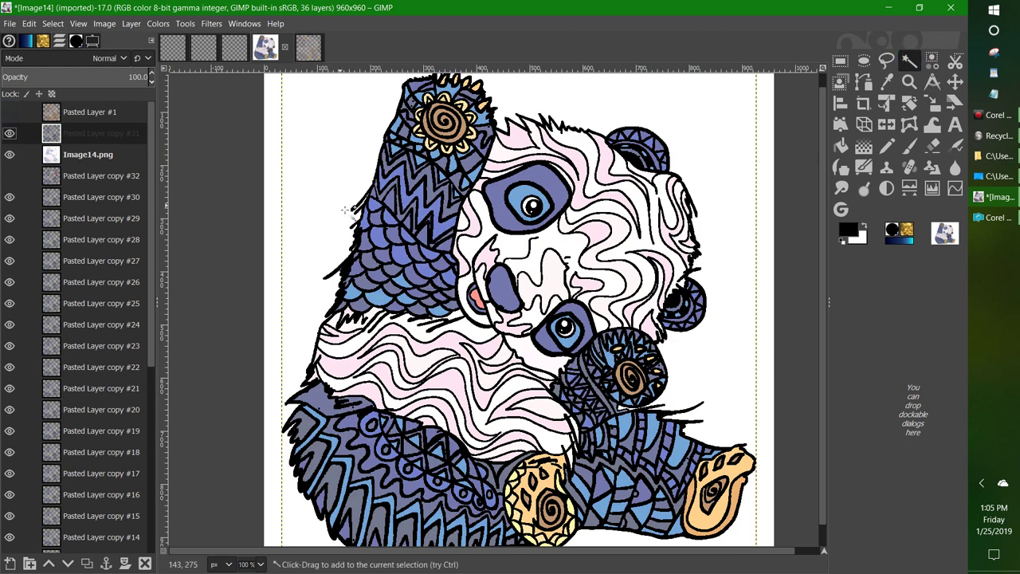
pyautogui.click(335, 138)
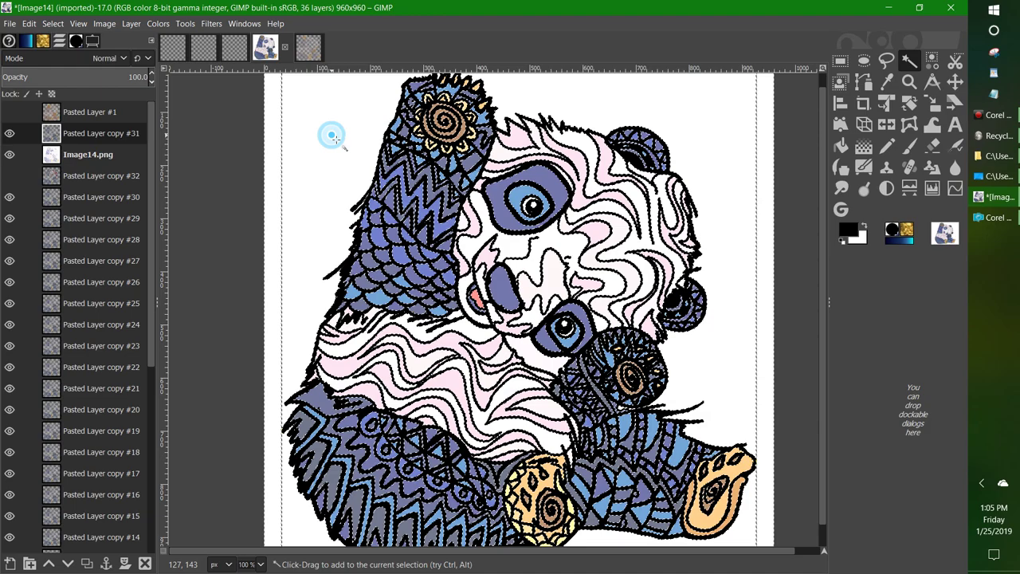
# Delete Pasted Layer copy #31, leaving 35 layers
pyautogui.rightClick(109, 137)
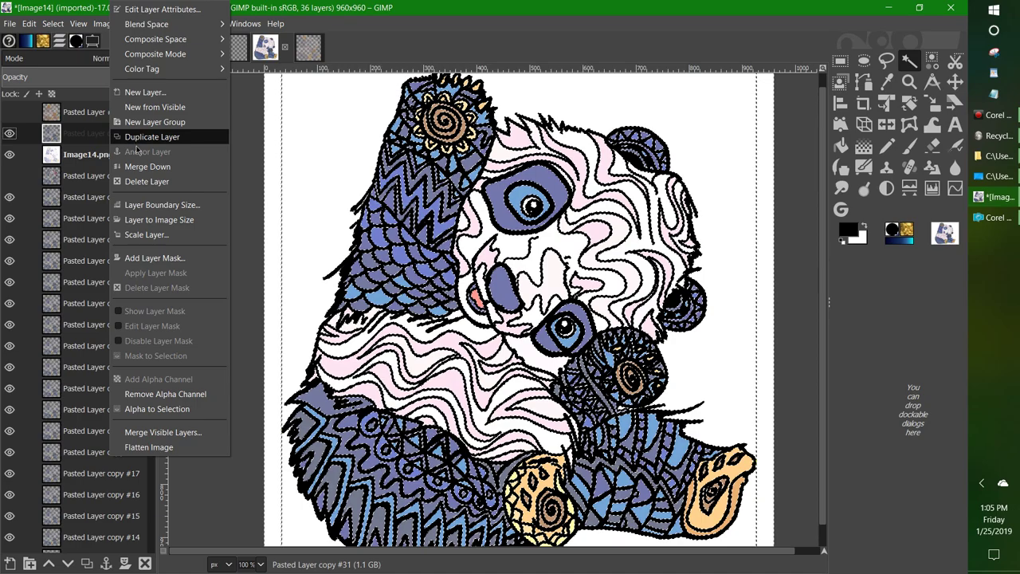
pyautogui.click(147, 179)
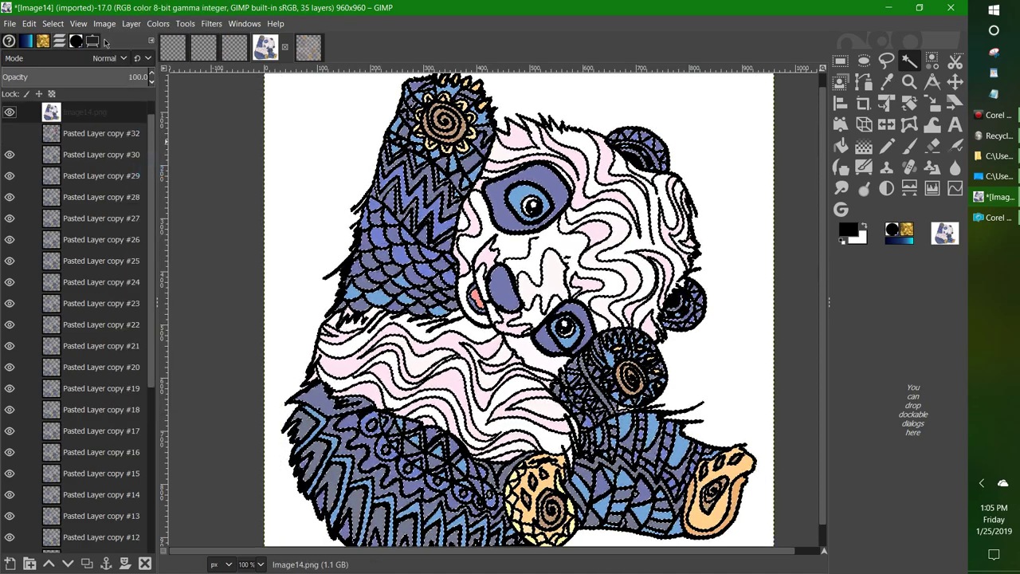
pyautogui.scroll(1, 124, 164)
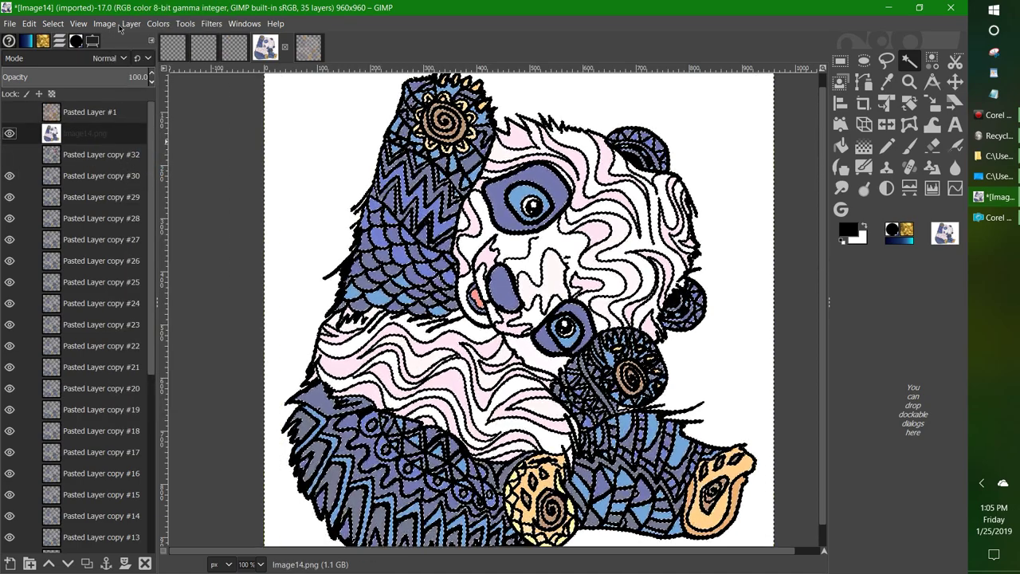
# Invert the selection so it covers the panda
pyautogui.click(53, 23)
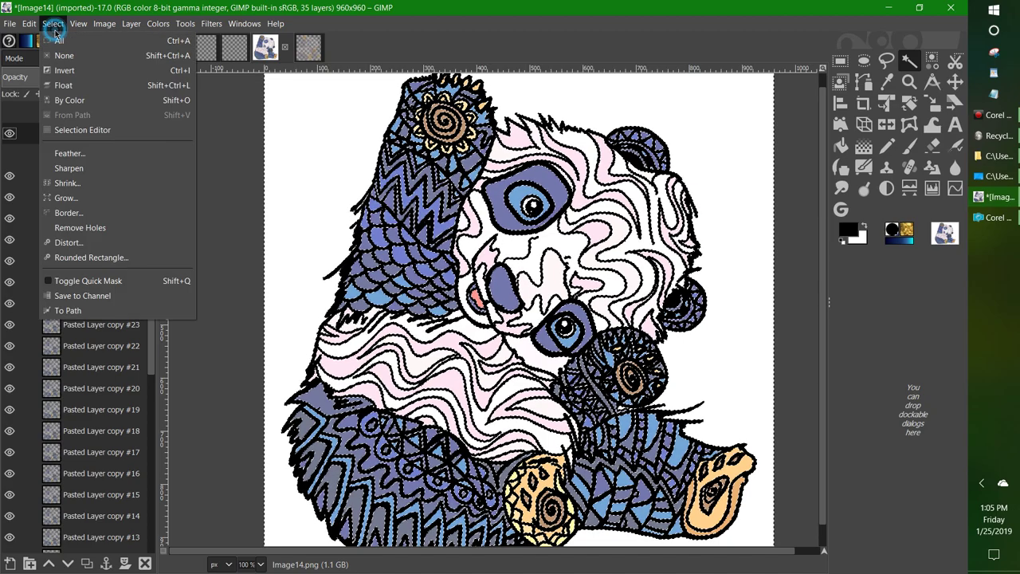
pyautogui.click(67, 71)
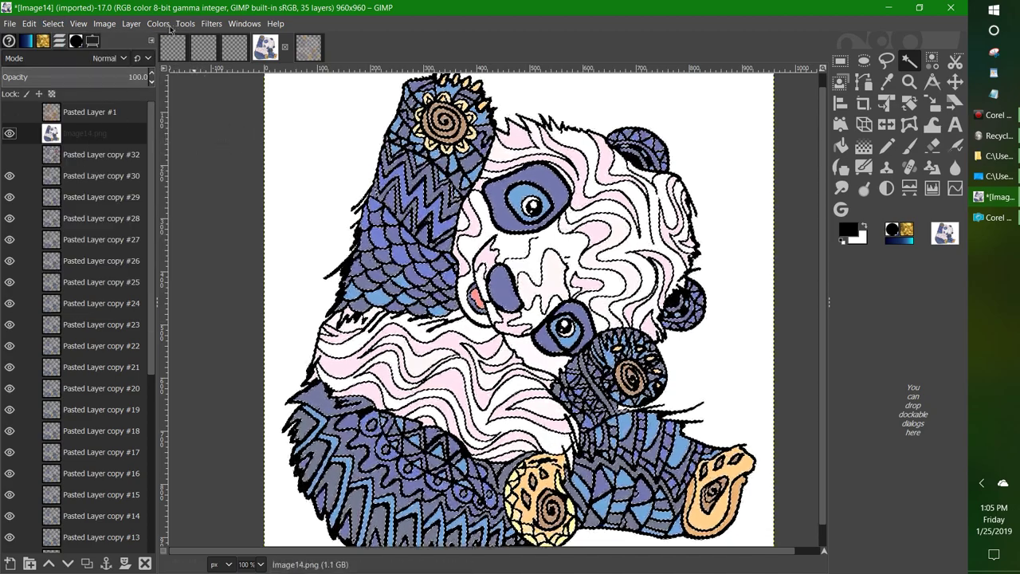
pyautogui.click(135, 25)
# Try a Hue-Saturation adjustment on the panda's overlap, saturation, lightness and hue, then cancel it
pyautogui.moveTo(158, 24)
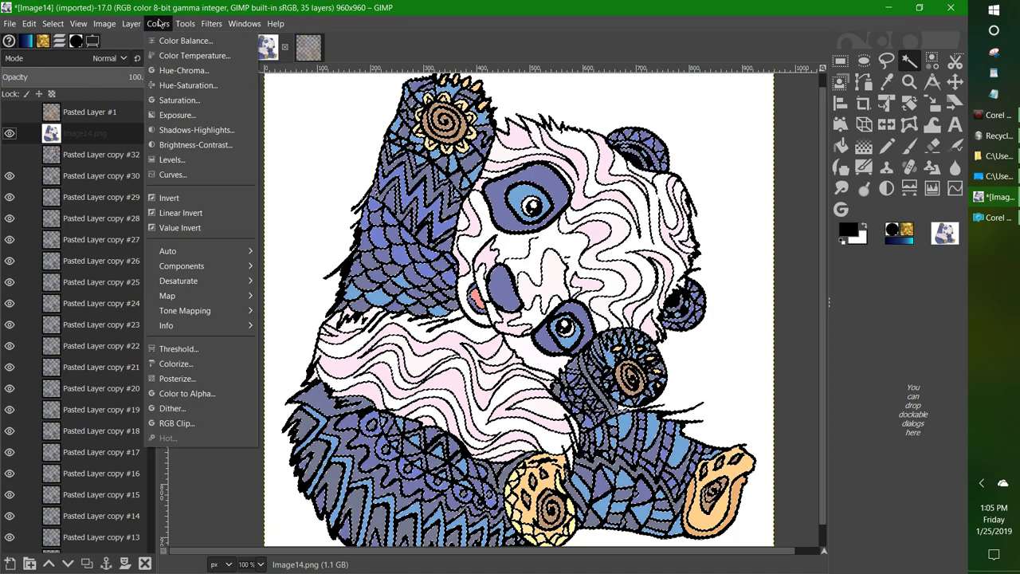
pyautogui.click(177, 83)
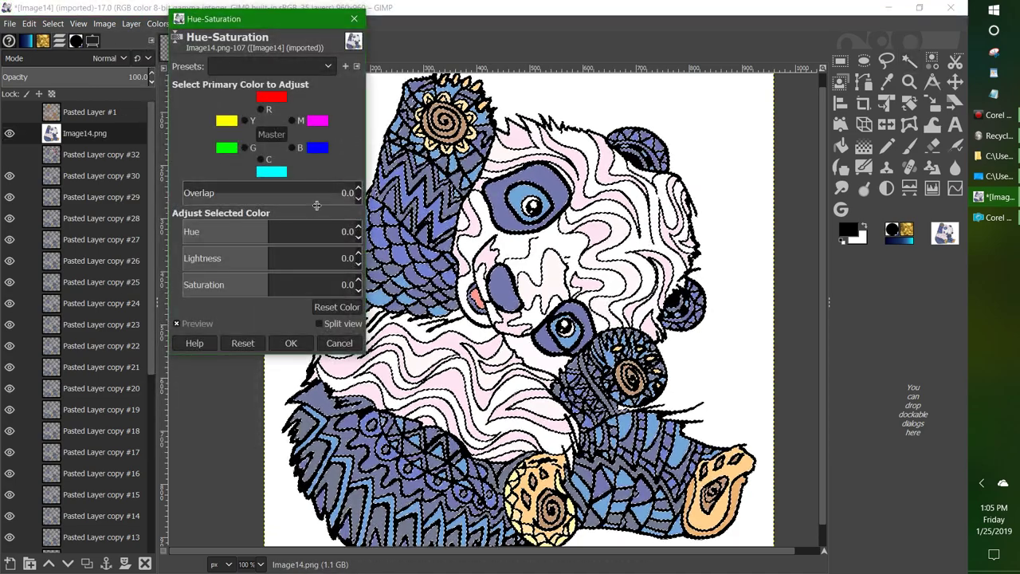
pyautogui.moveTo(263, 196); pyautogui.dragTo(497, 195)
pyautogui.moveTo(267, 279); pyautogui.dragTo(338, 279)
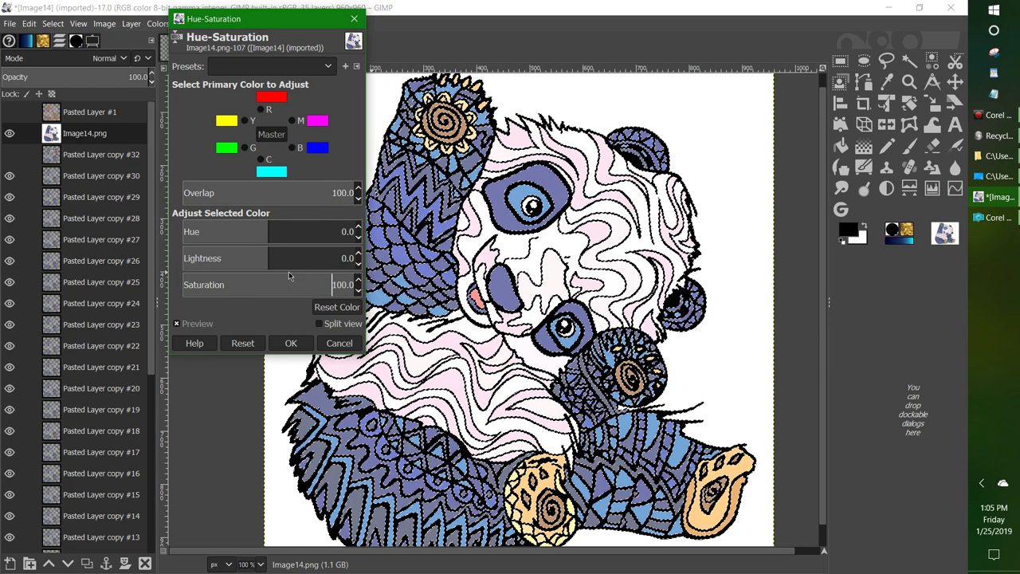
pyautogui.moveTo(287, 259); pyautogui.dragTo(227, 260)
pyautogui.moveTo(260, 229); pyautogui.dragTo(236, 243)
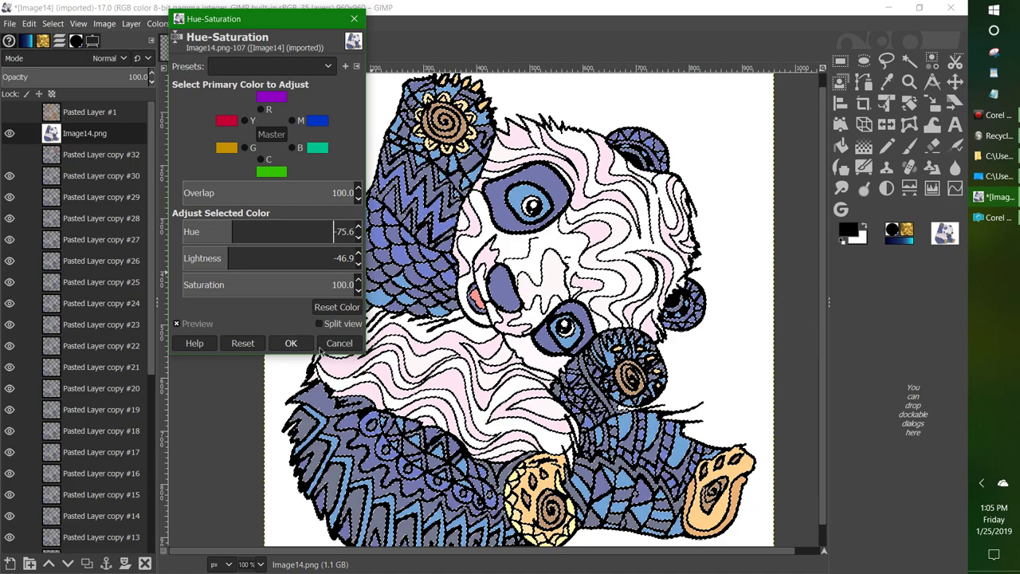
pyautogui.click(340, 346)
# Re-invert the selection and apply Hue-Saturation: hue -58.9, lightness -42, saturation 100, overlap 100
pyautogui.click(53, 24)
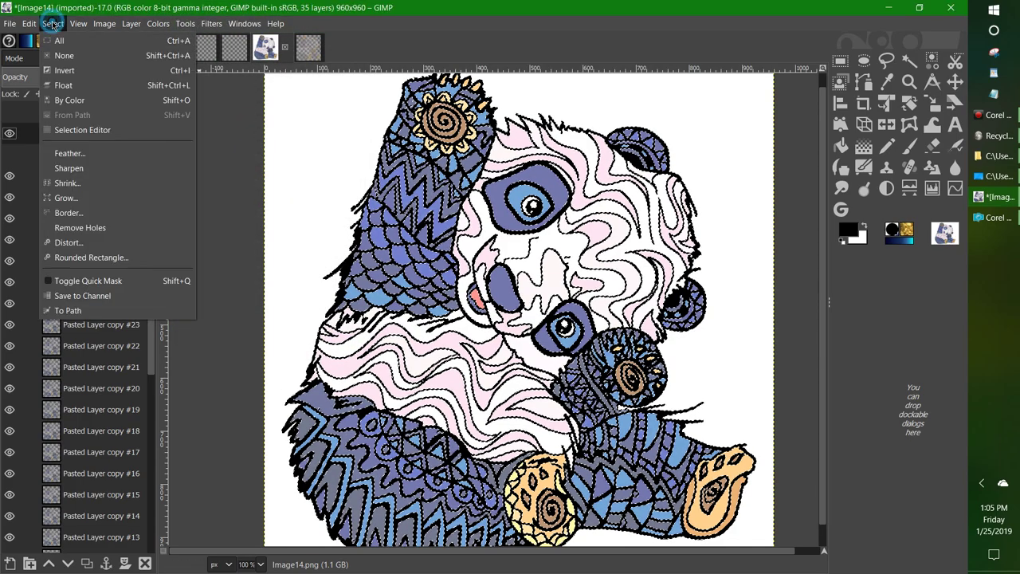
pyautogui.click(66, 67)
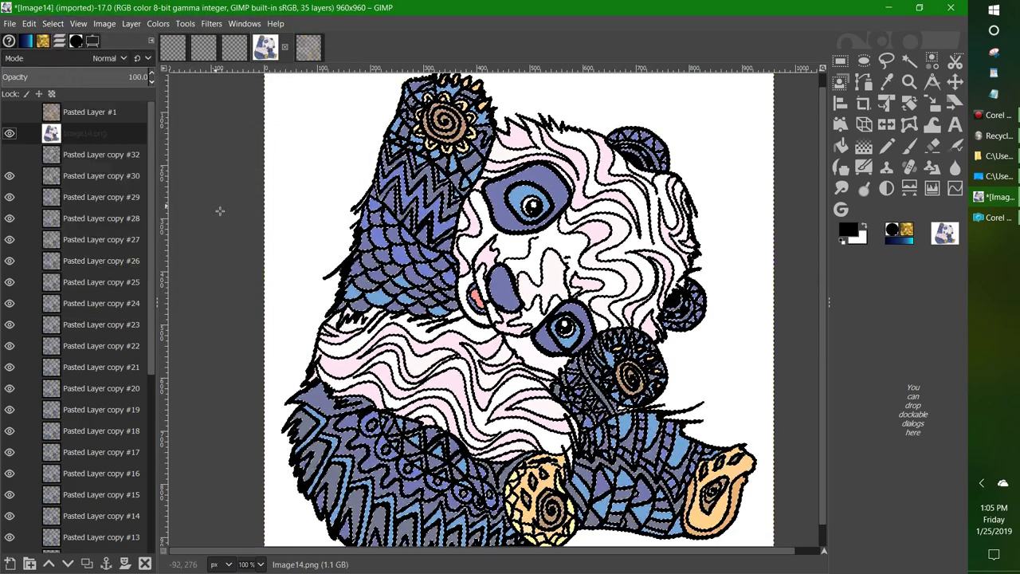
pyautogui.click(157, 24)
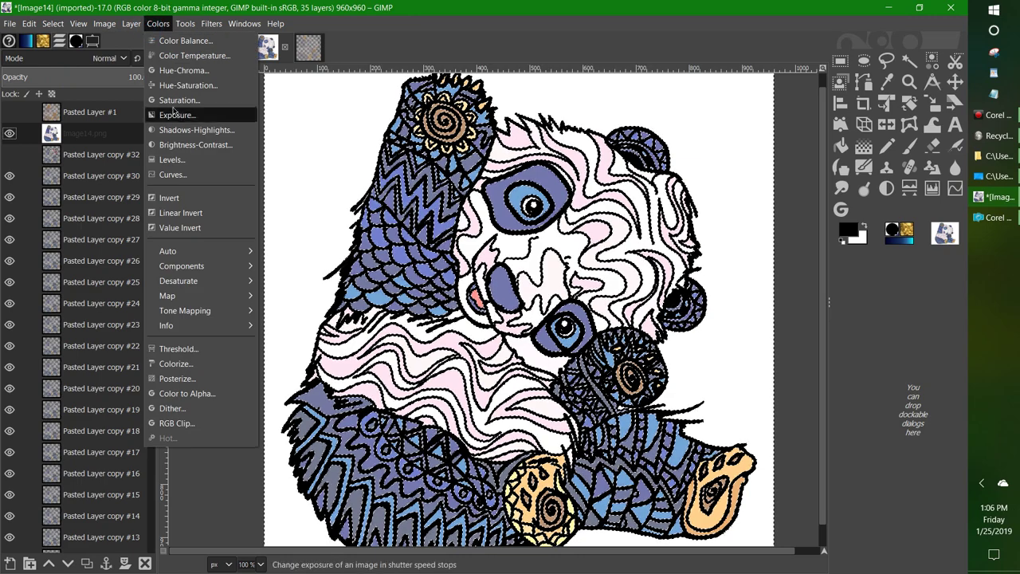
pyautogui.click(187, 86)
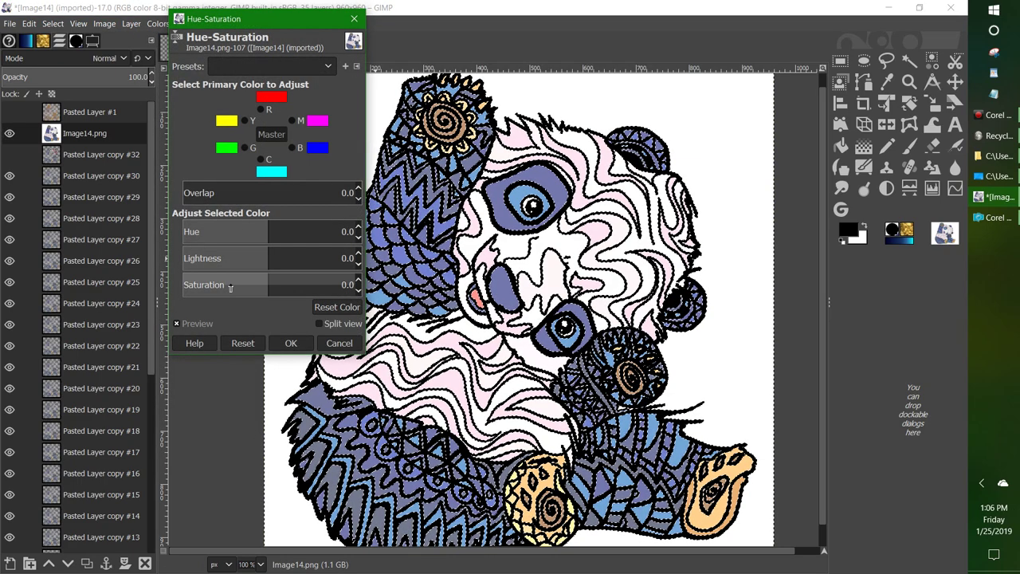
pyautogui.moveTo(250, 286); pyautogui.dragTo(342, 285)
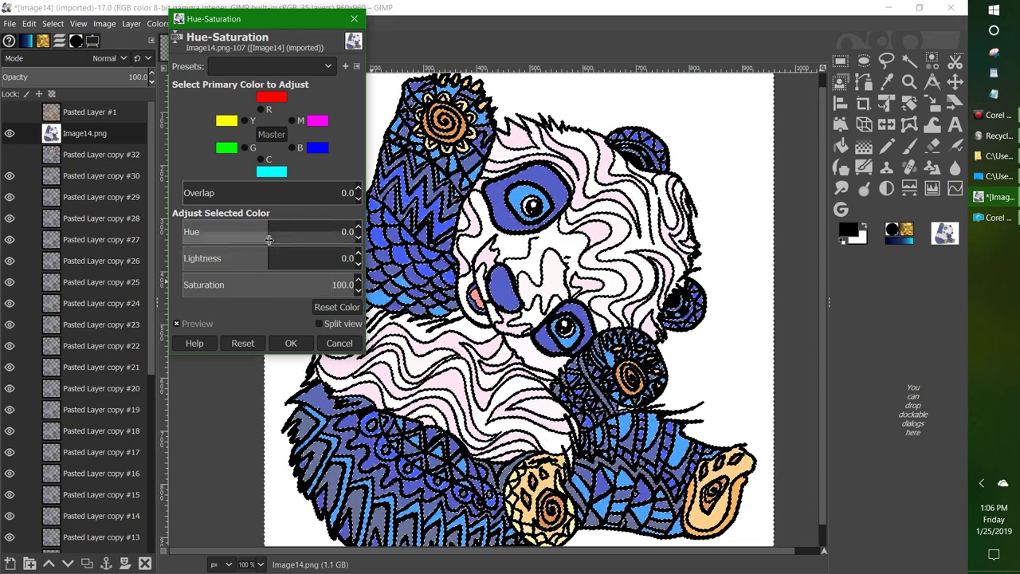
pyautogui.moveTo(201, 193); pyautogui.dragTo(354, 193)
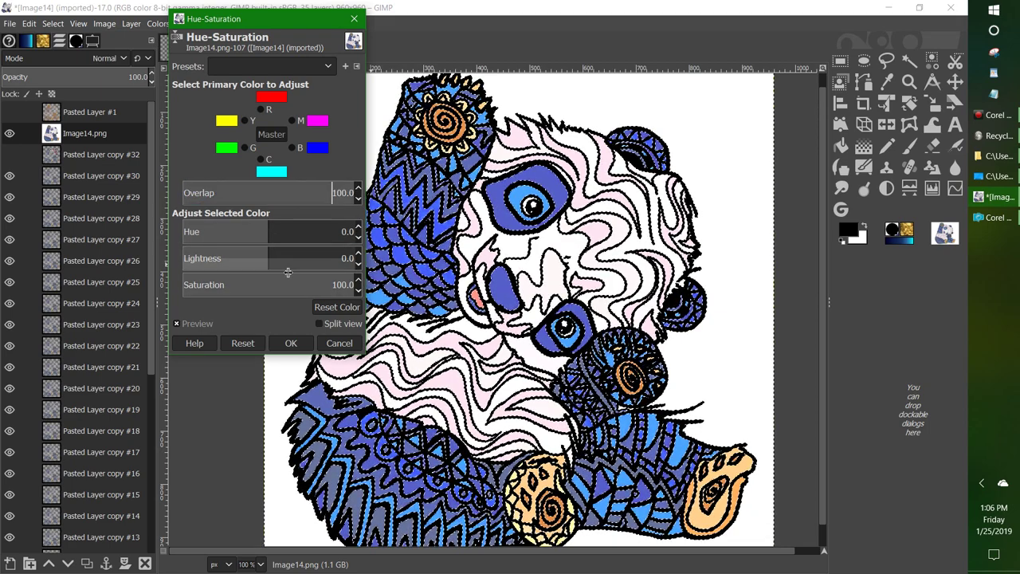
pyautogui.moveTo(272, 235); pyautogui.dragTo(234, 272)
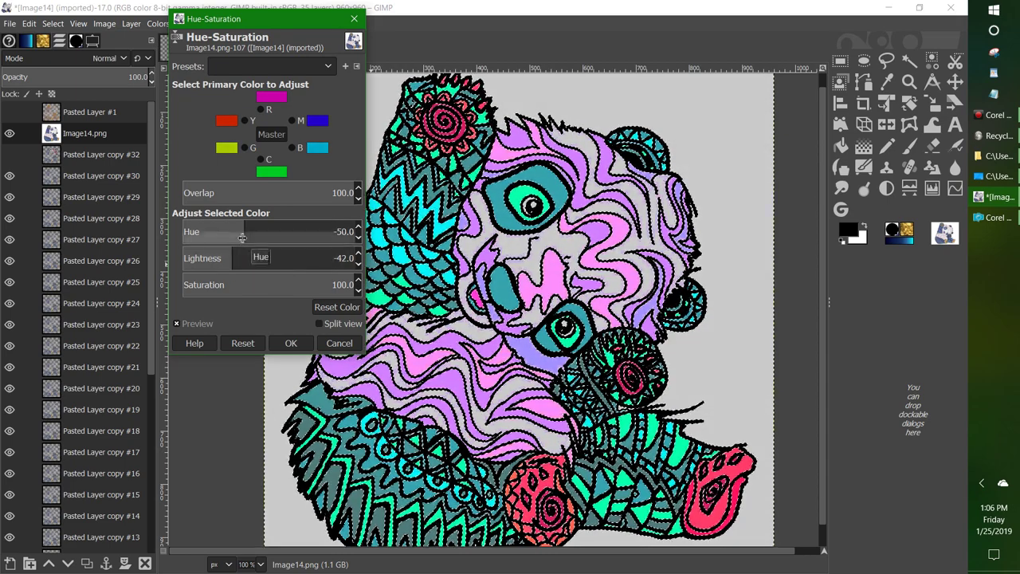
pyautogui.moveTo(245, 237)
pyautogui.mouseDown()
pyautogui.moveTo(289, 239)
pyautogui.moveTo(242, 247)
pyautogui.mouseUp()
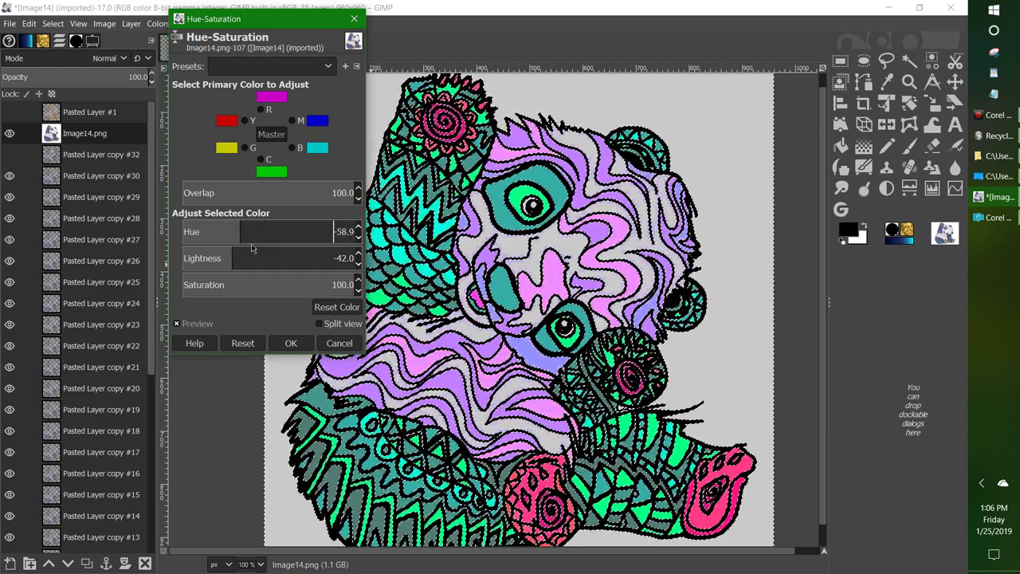
pyautogui.click(291, 343)
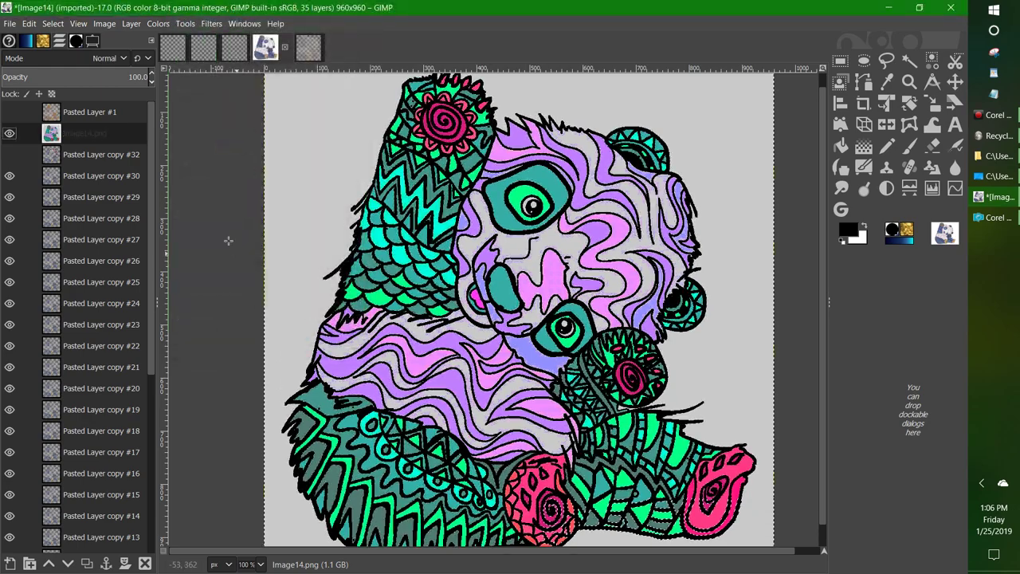
# Select all, show the gold glitter layer Pasted Layer #1, and merge the visible layers
pyautogui.click(52, 23)
pyautogui.click(64, 45)
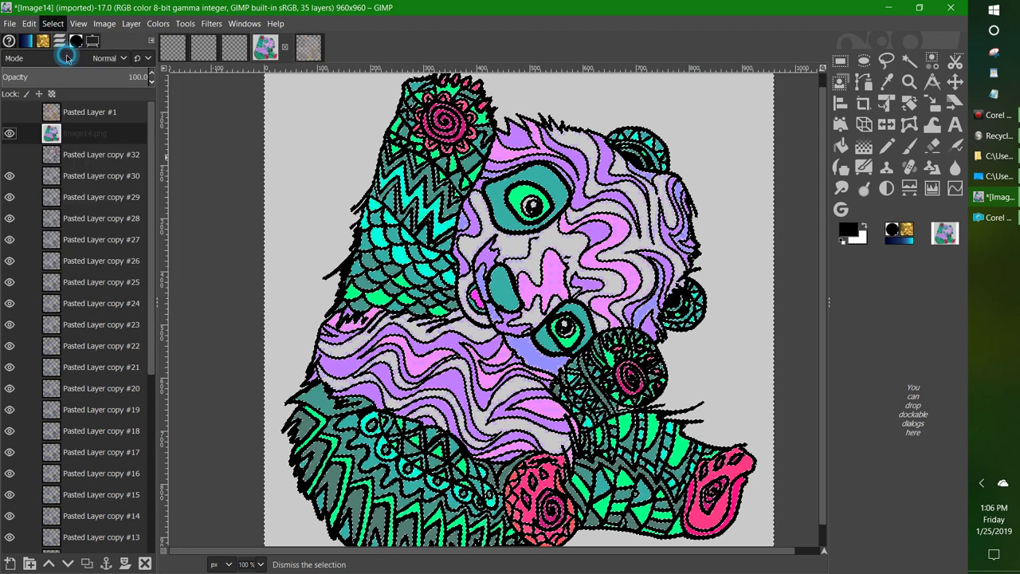
pyautogui.click(9, 112)
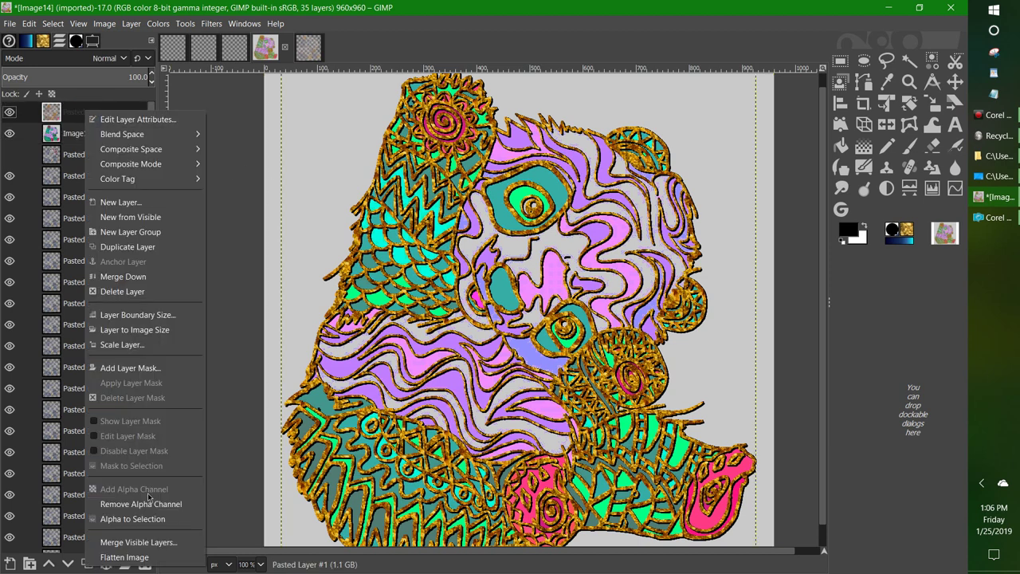
pyautogui.click(151, 545)
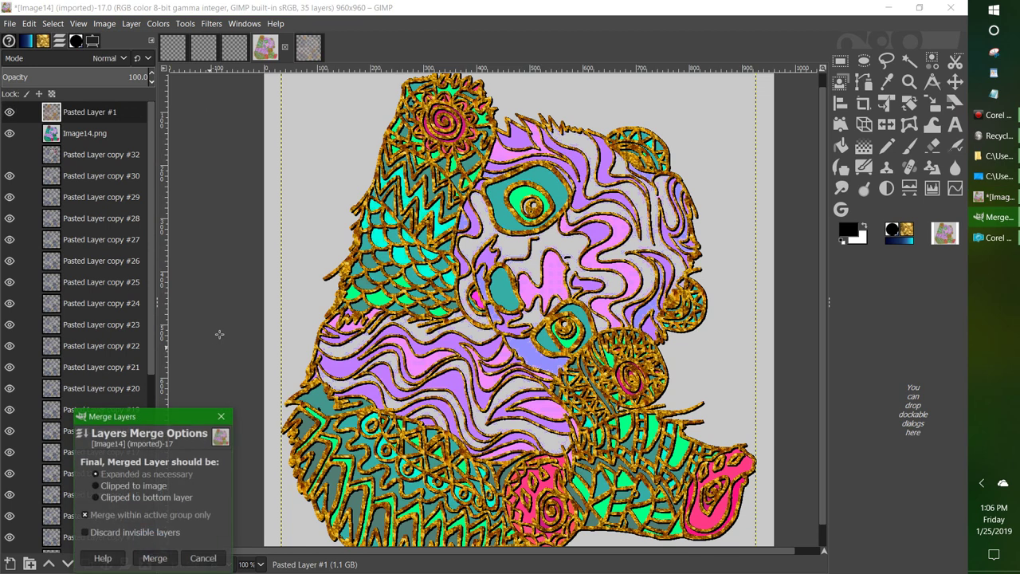
pyautogui.click(150, 561)
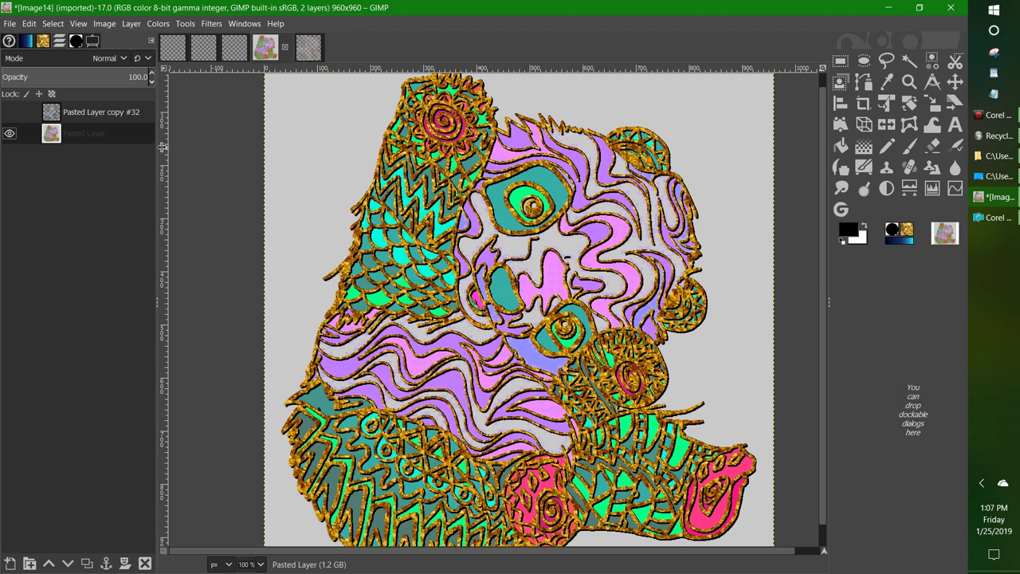
# Export the image to the Desktop as panda.png with the default PNG options
pyautogui.click(10, 23)
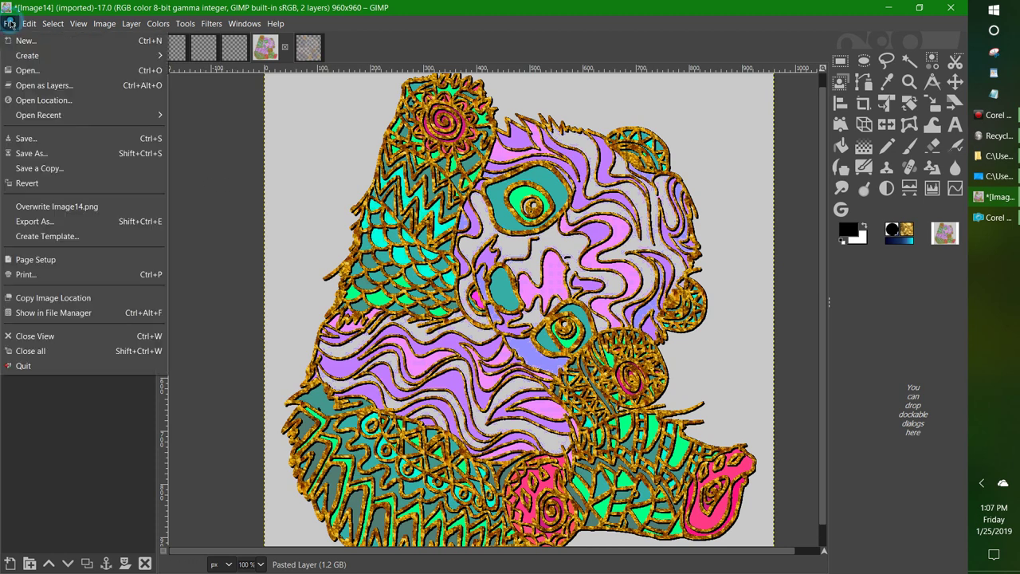
pyautogui.click(56, 220)
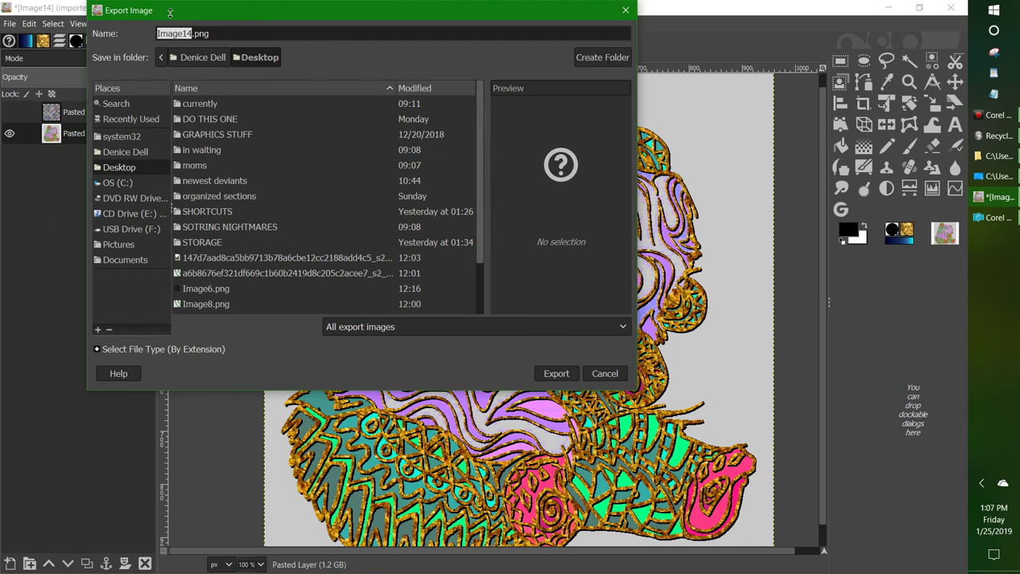
pyautogui.write('panda')
pyautogui.press('Return')
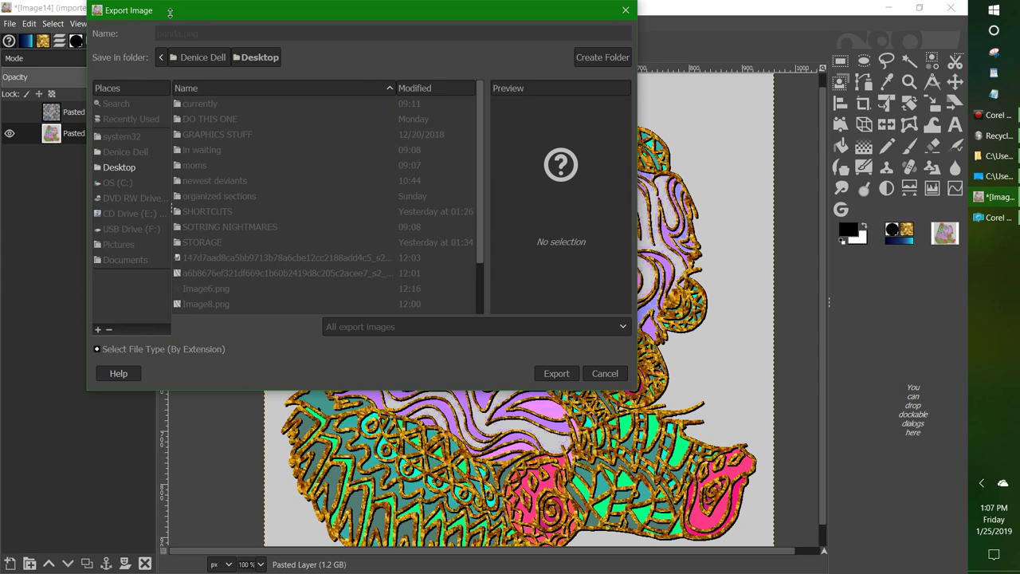
pyautogui.click(529, 408)
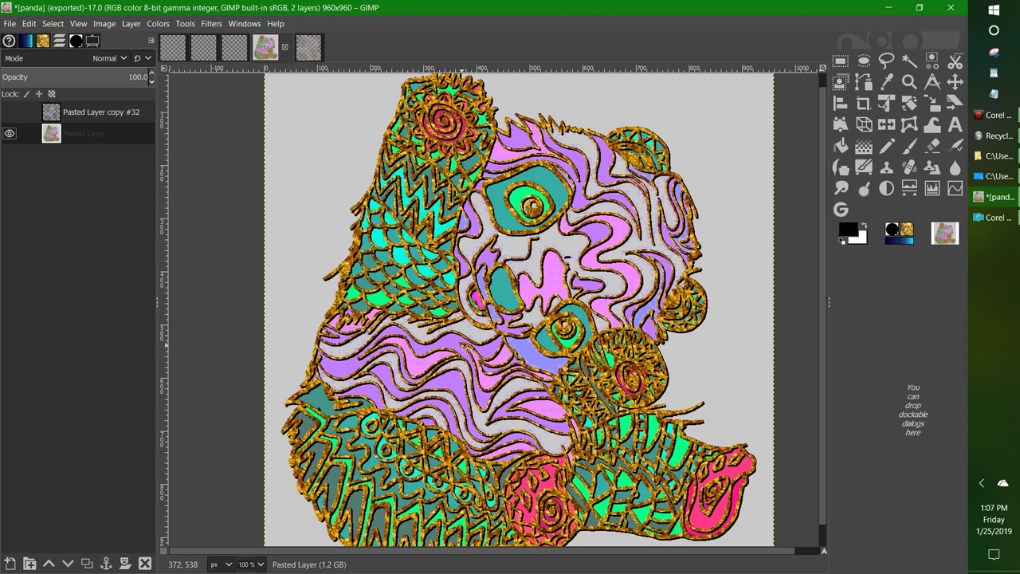
pyautogui.scroll(-1, 562, 235)
pyautogui.scroll(-4, 461, 344)
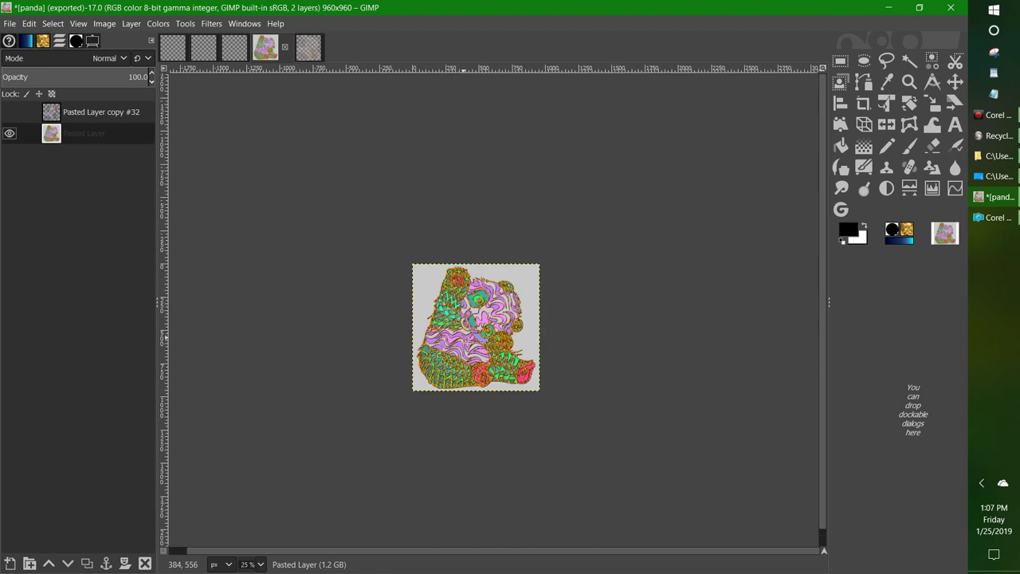
pyautogui.scroll(4, 472, 334)
pyautogui.scroll(3, 583, 236)
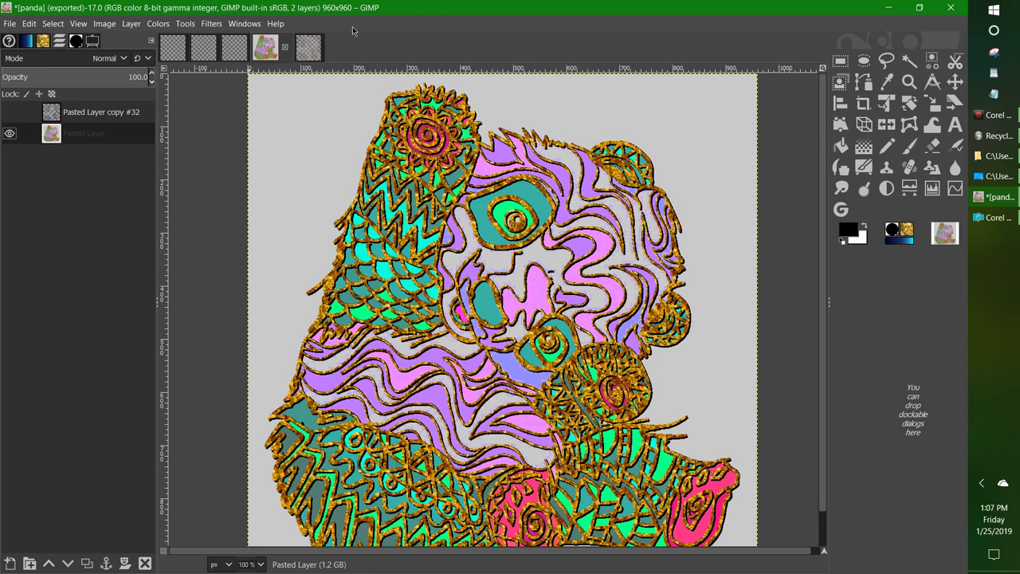
pyautogui.click(886, 61)
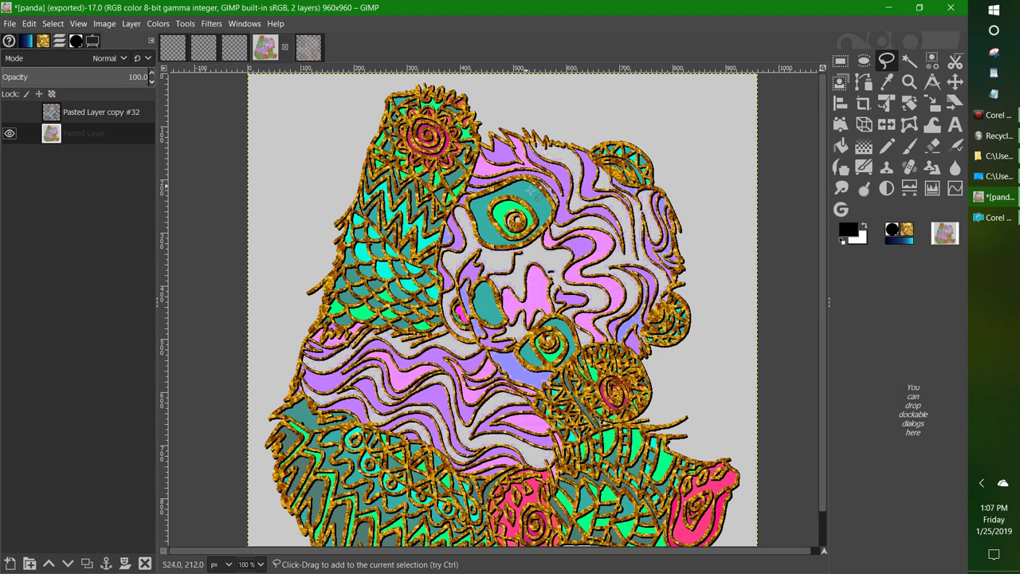
pyautogui.moveTo(526, 179)
pyautogui.mouseDown()
pyautogui.moveTo(473, 208)
pyautogui.moveTo(488, 247)
pyautogui.moveTo(517, 260)
pyautogui.moveTo(546, 251)
pyautogui.moveTo(550, 196)
pyautogui.mouseUp()
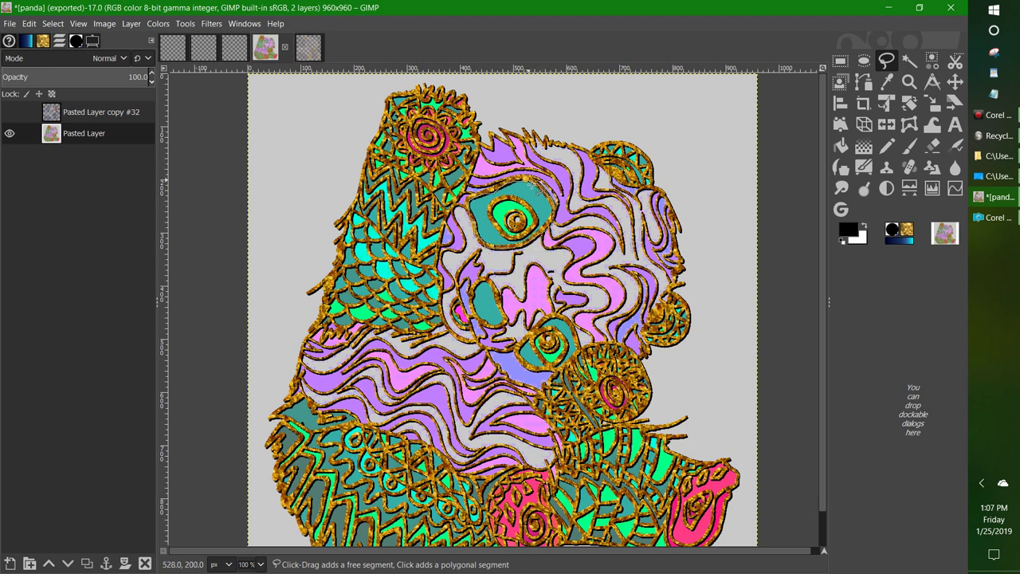
pyautogui.click(530, 182)
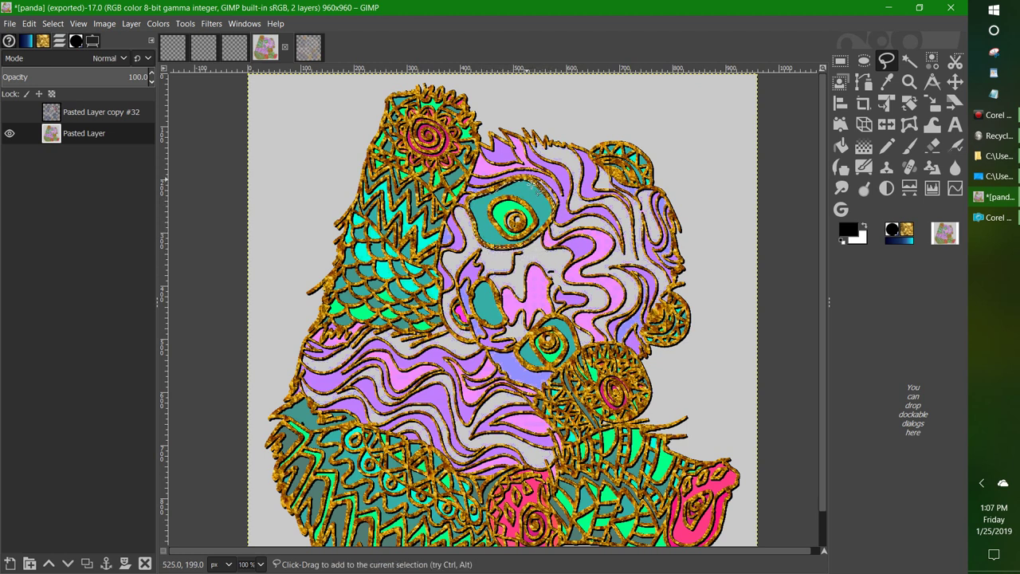
pyautogui.press('Return')
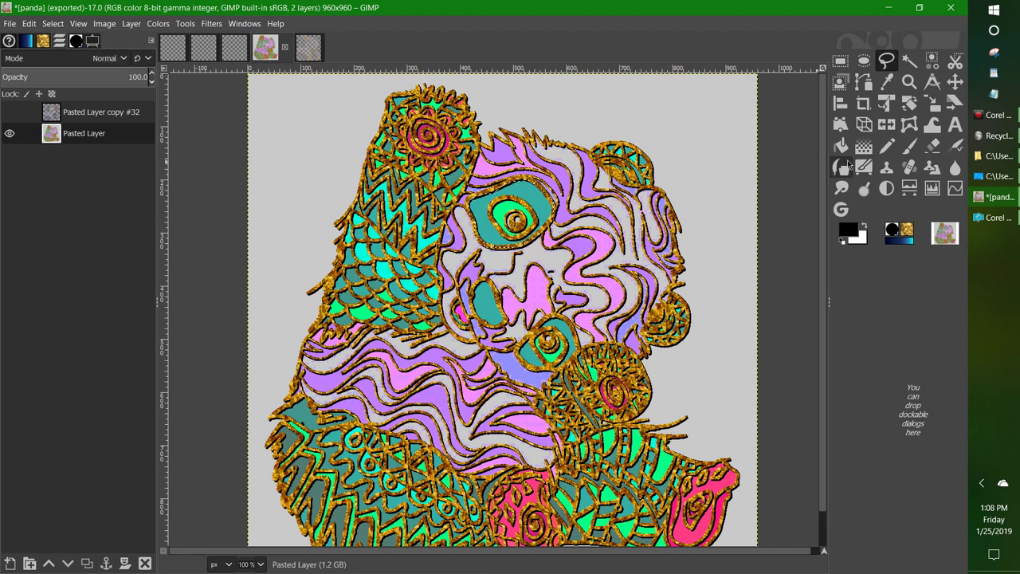
pyautogui.click(58, 29)
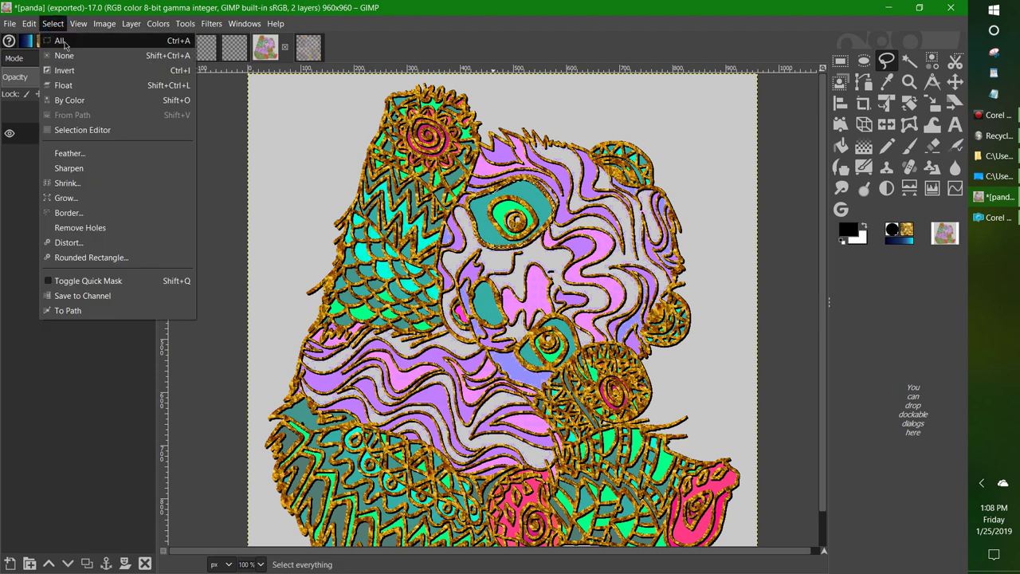
pyautogui.click(63, 52)
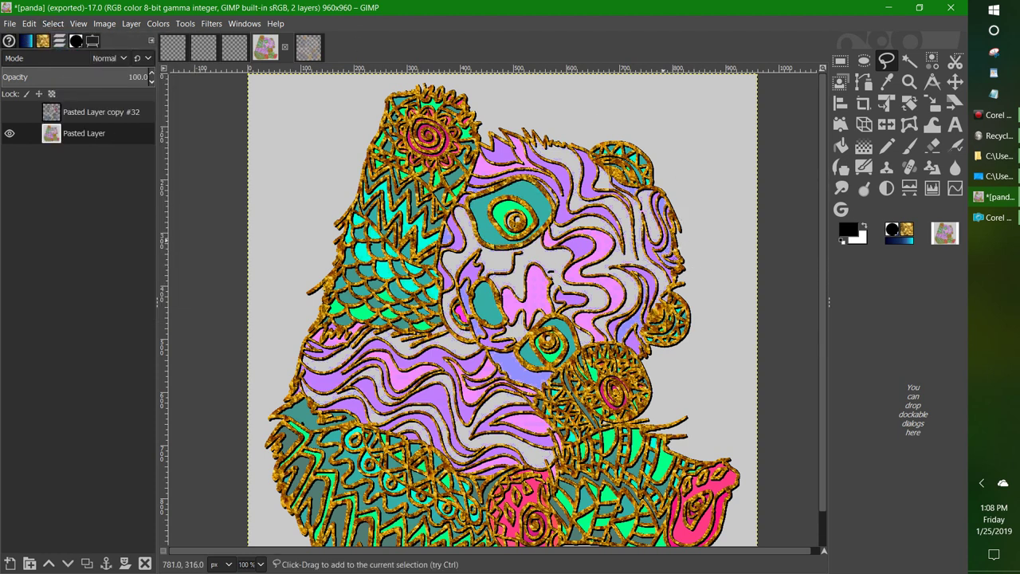
pyautogui.moveTo(1007, 165)
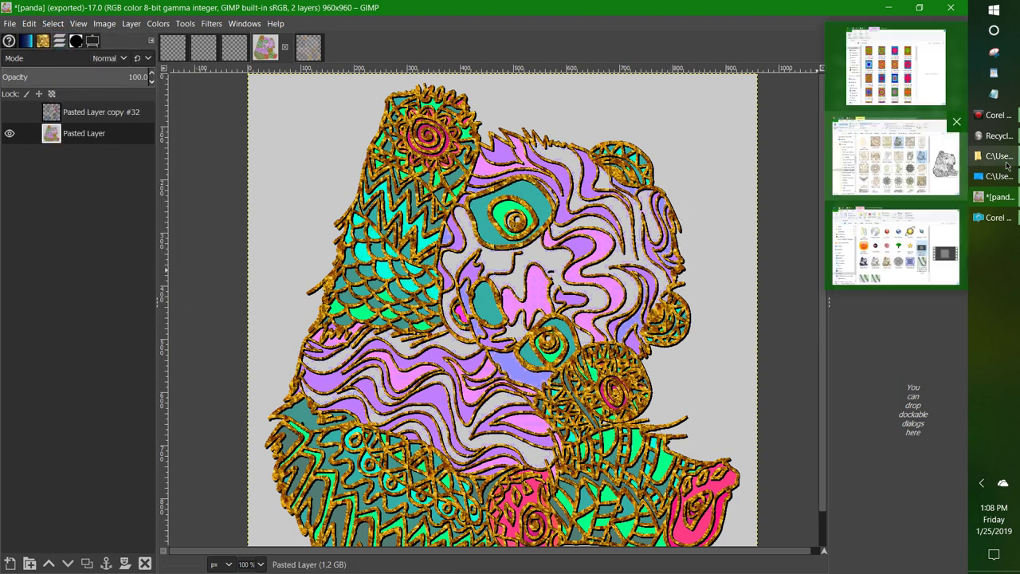